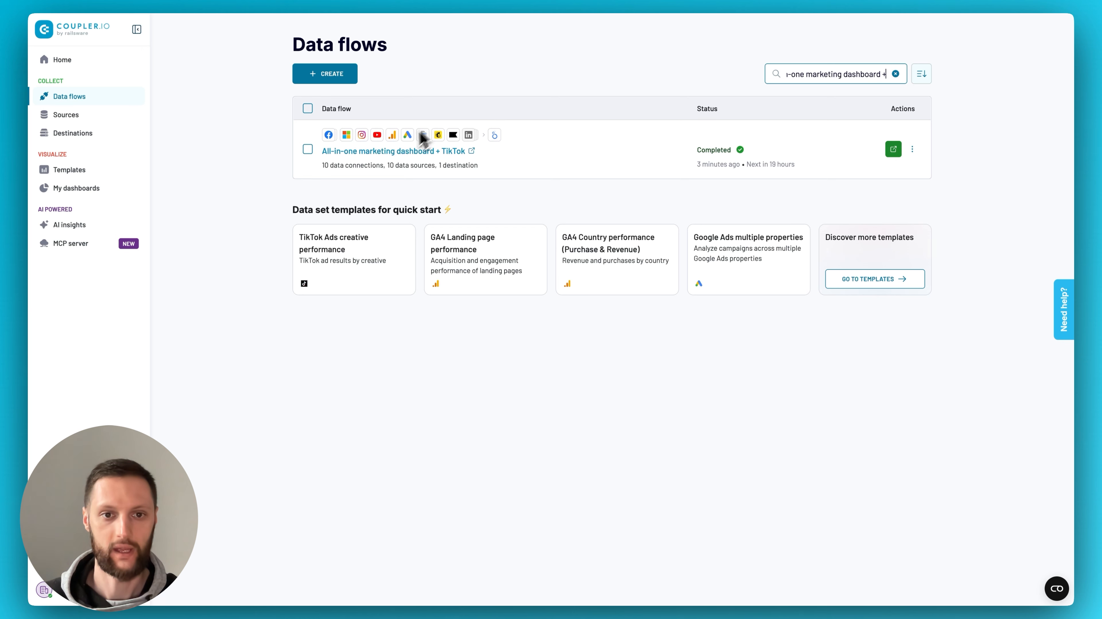
# Open the All-in-one marketing dashboard + TikTok flow and review the channel, traffic source and ads performance charts on its dashboard
pyautogui.click(389, 154)
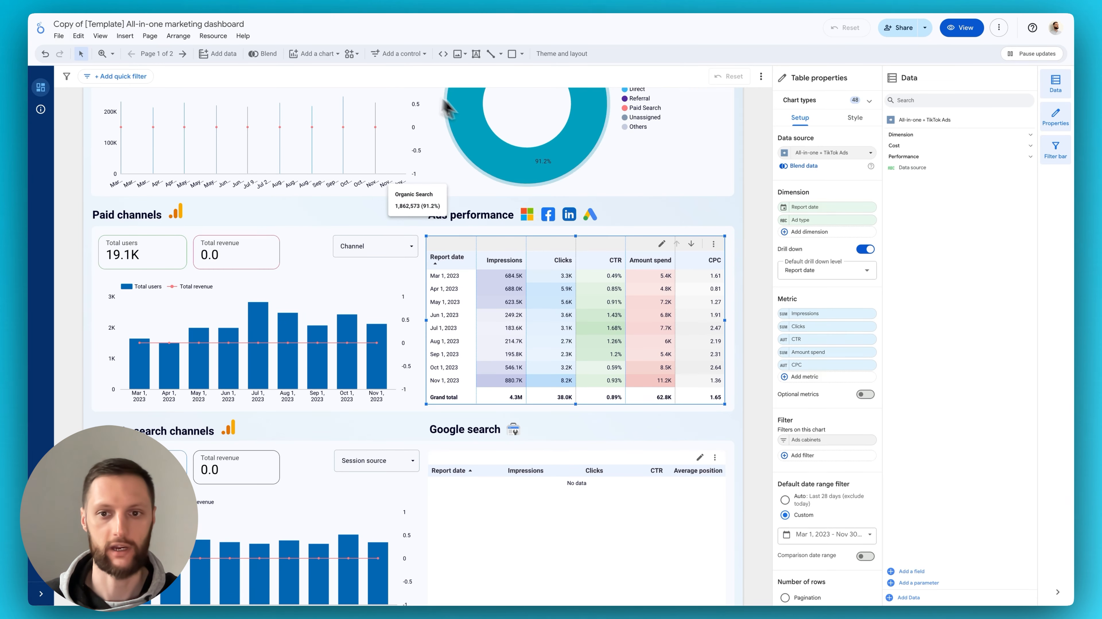
pyautogui.scroll(5, 731, 207)
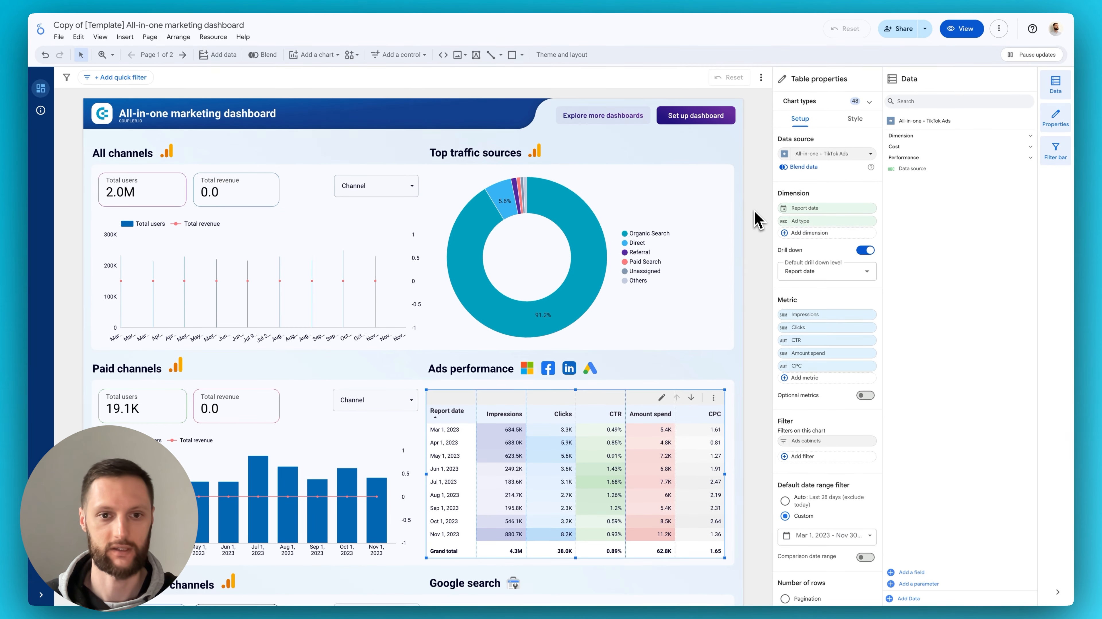
pyautogui.scroll(-2, 755, 213)
pyautogui.scroll(-5, 754, 219)
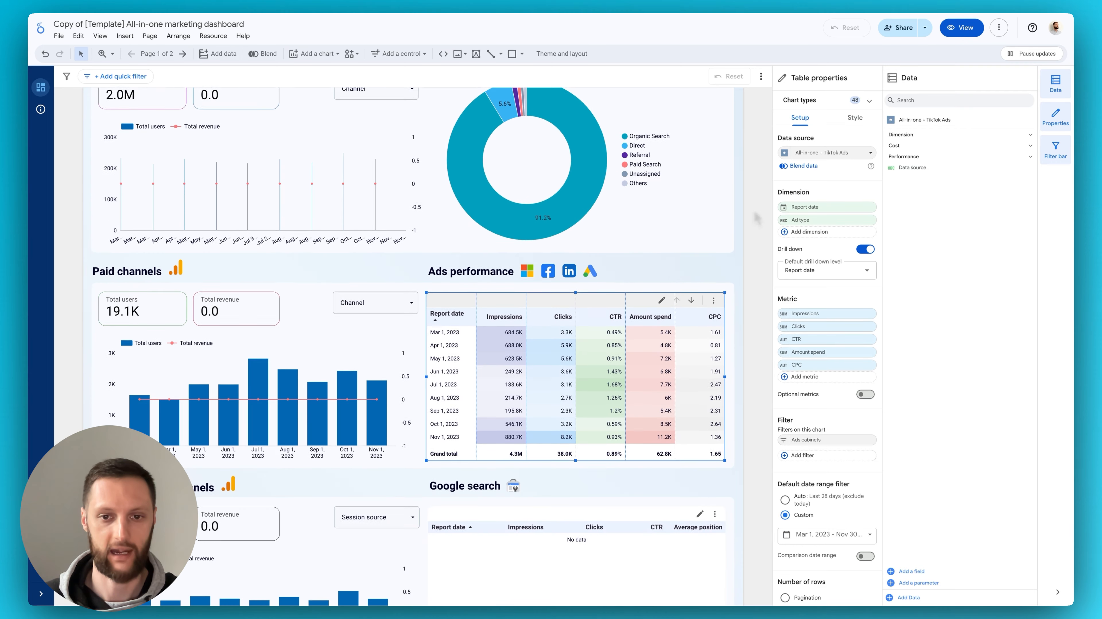
pyautogui.scroll(-1, 755, 219)
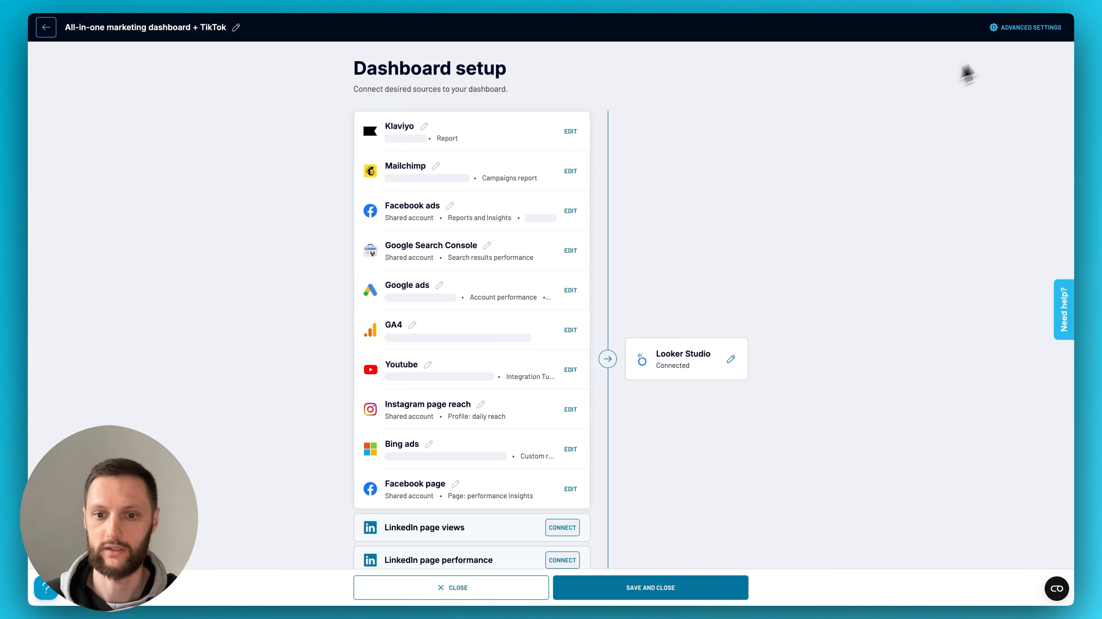
# Open the advanced settings of the All-in-one marketing dashboard + TikTok data flow
pyautogui.click(1033, 29)
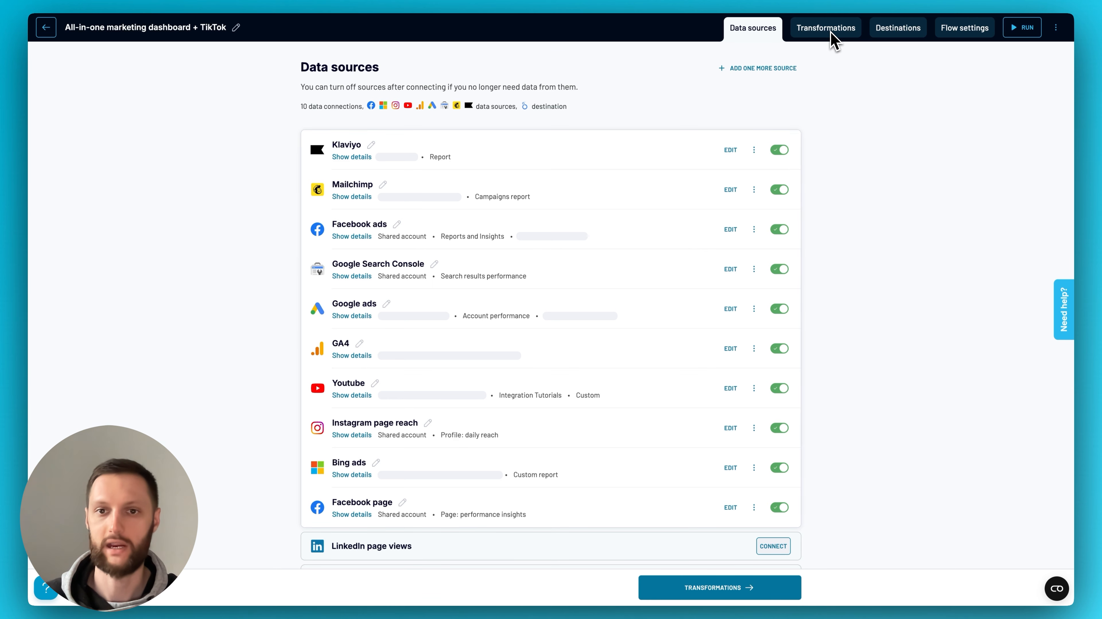
# Search the additional data sources for "tik" and add TikTok Ads to the flow
pyautogui.scroll(-6, 843, 266)
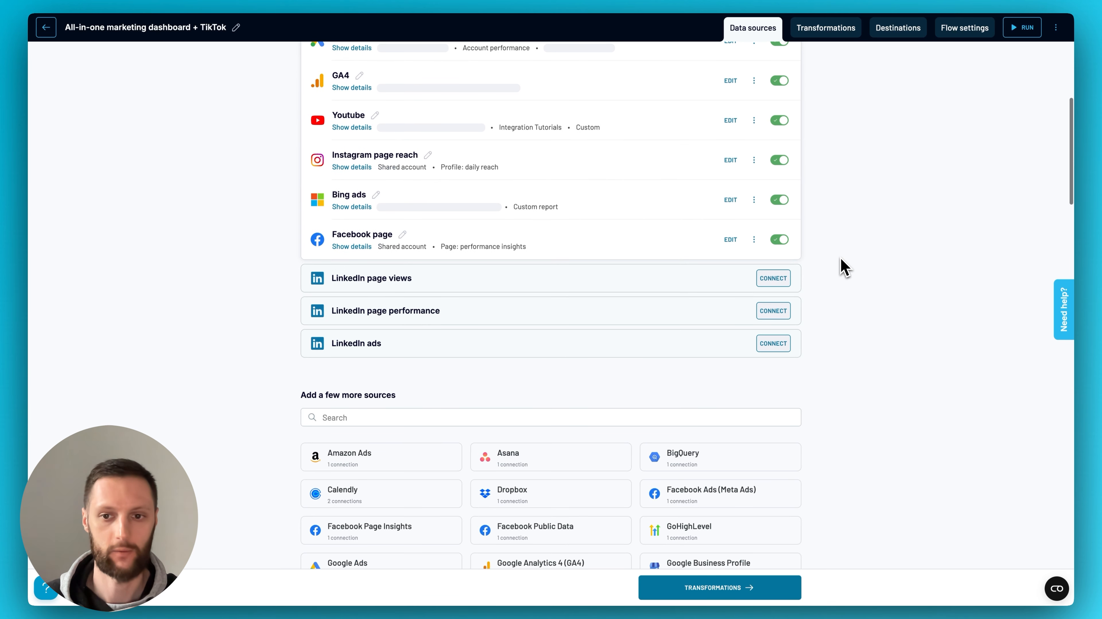
pyautogui.scroll(-2, 286, 377)
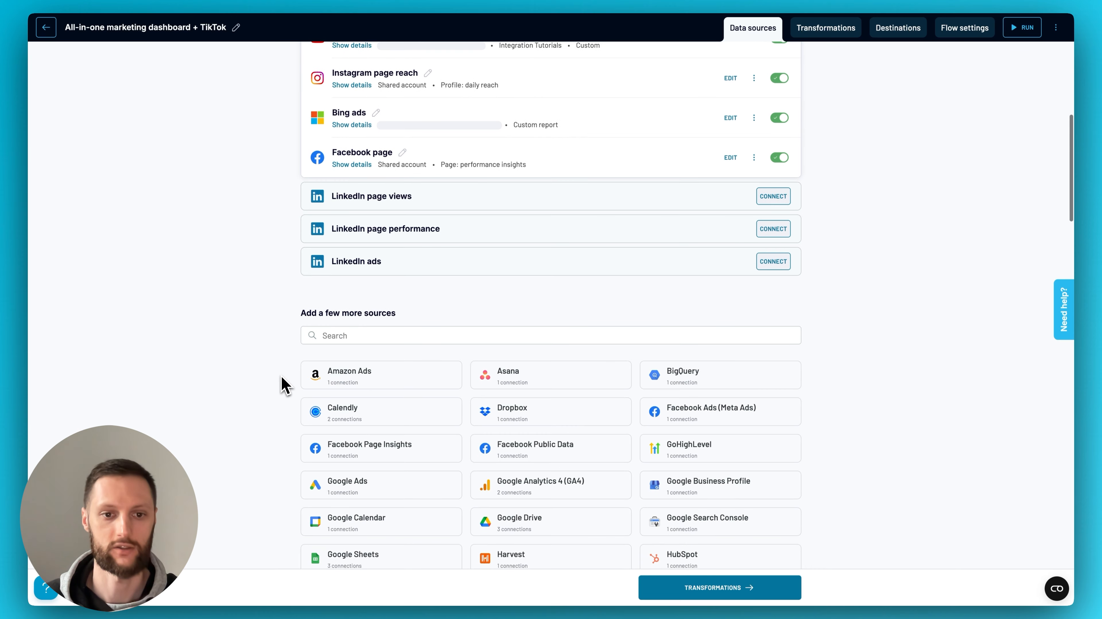
pyautogui.click(364, 340)
pyautogui.write('tik')
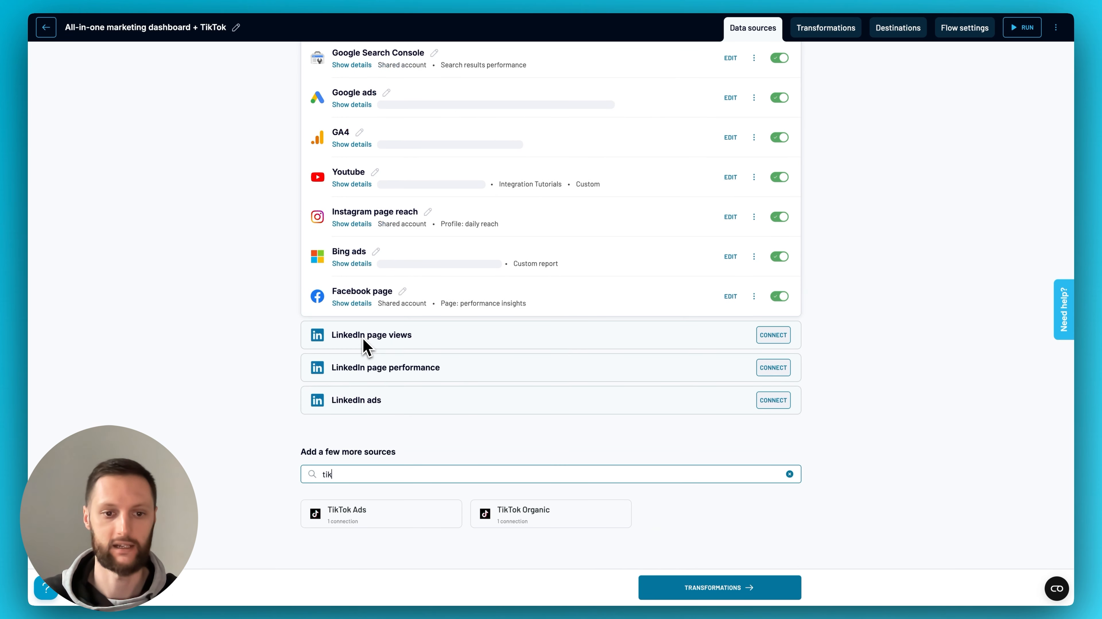
pyautogui.click(337, 513)
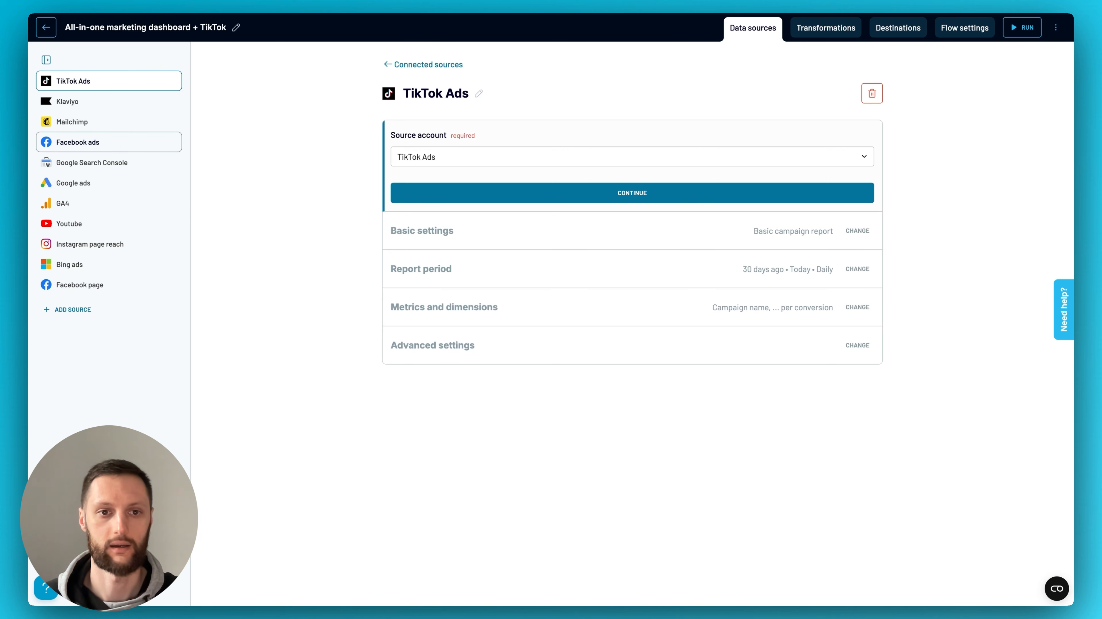
# Examine the Facebook ads source settings and the columns of the Facebook ads data set in the transformations
pyautogui.click(118, 147)
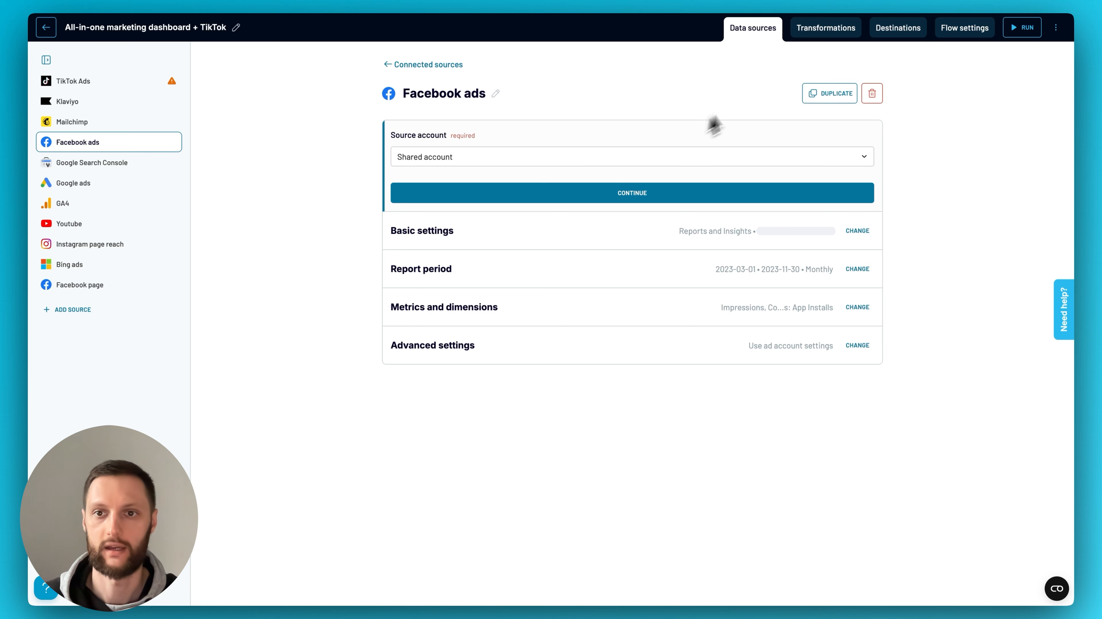
pyautogui.click(825, 30)
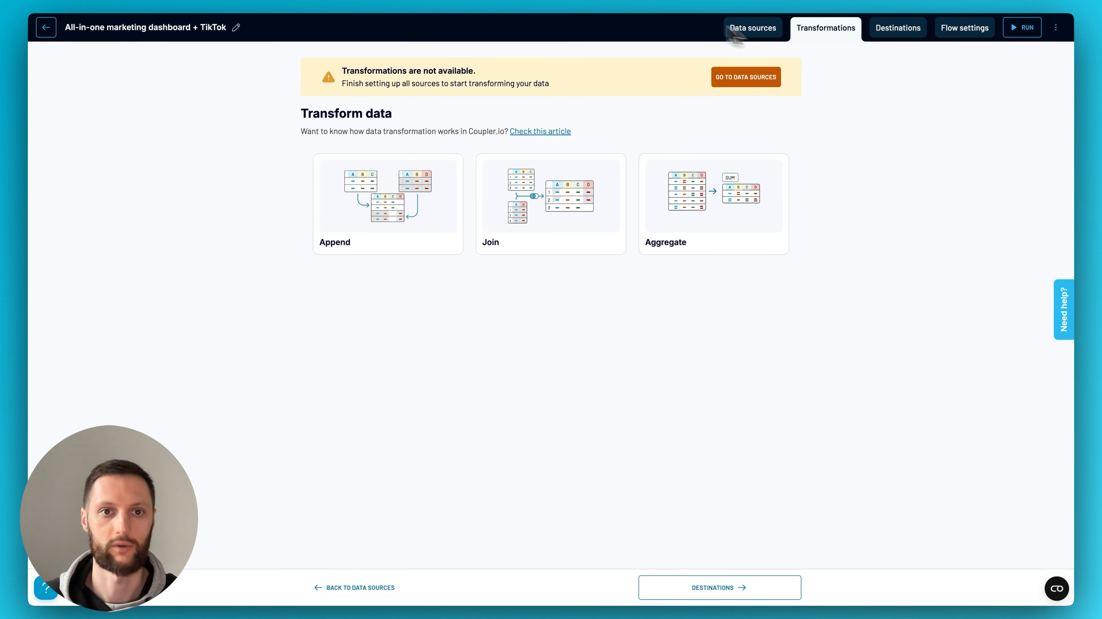
pyautogui.click(755, 35)
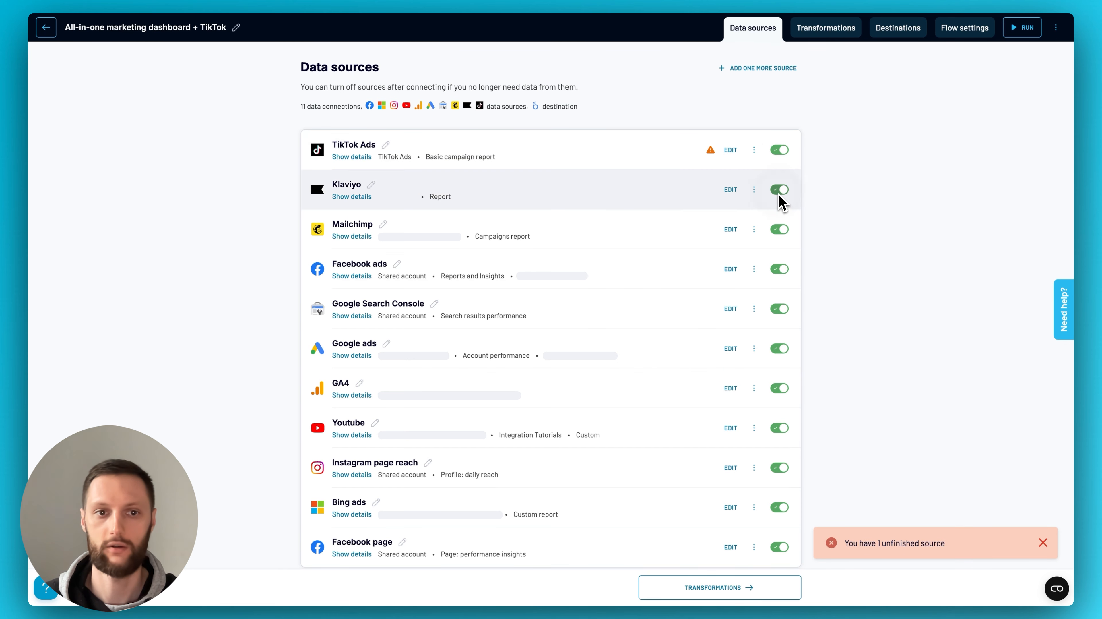
pyautogui.click(819, 30)
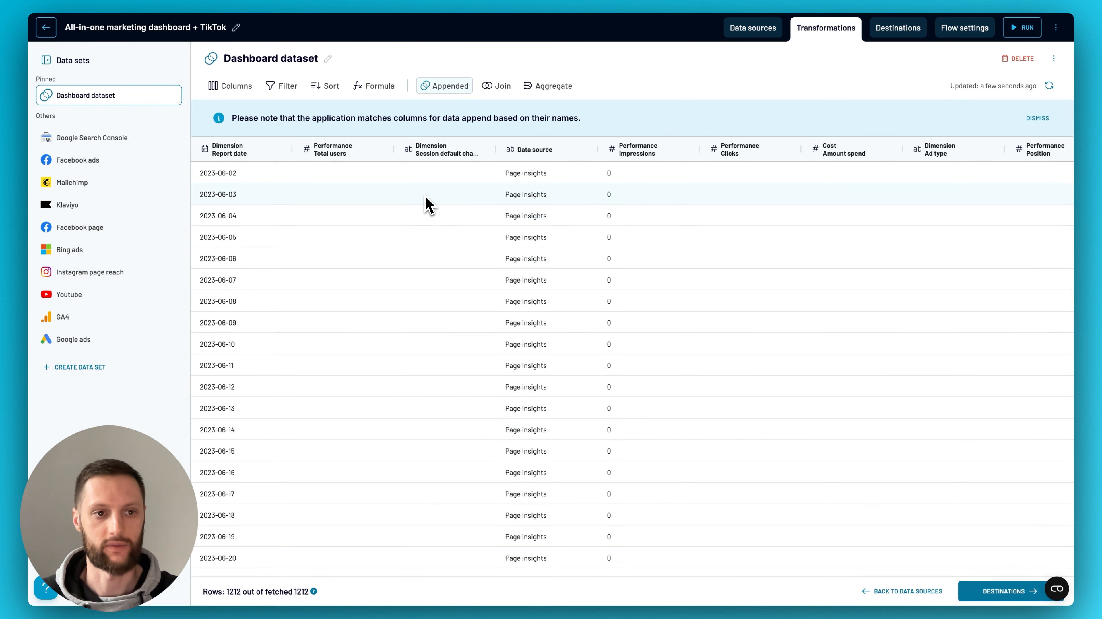
pyautogui.click(108, 164)
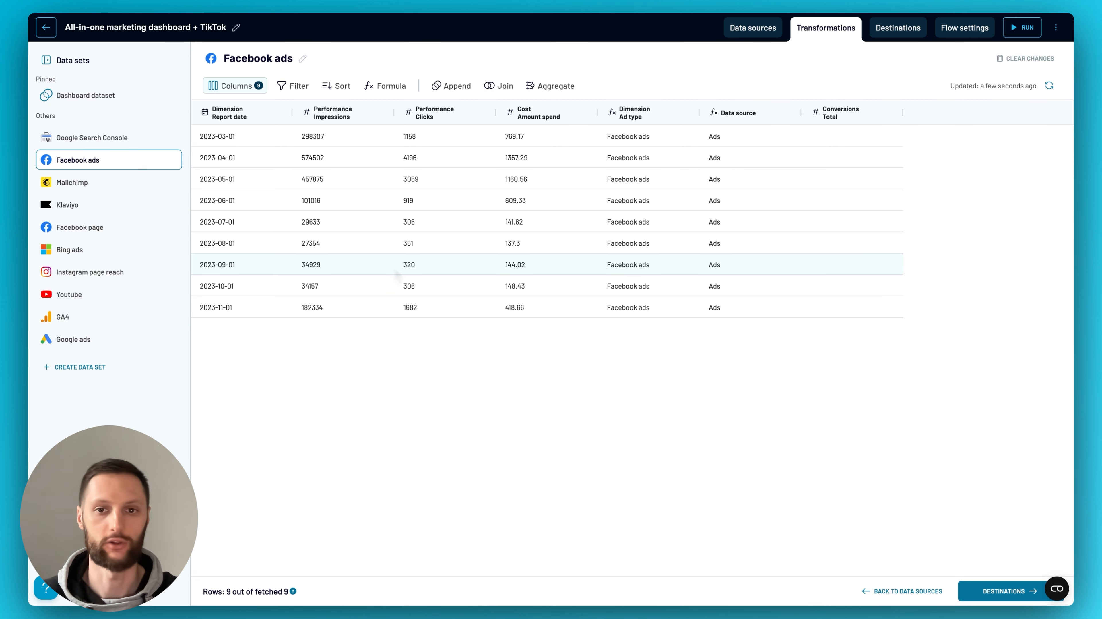
pyautogui.click(888, 113)
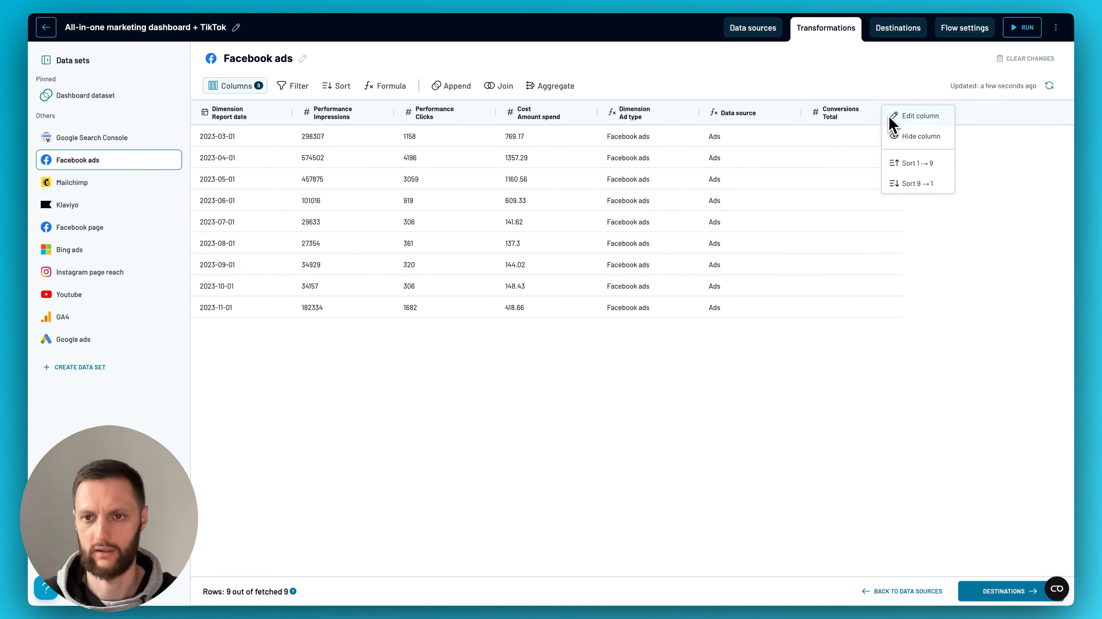
pyautogui.click(900, 92)
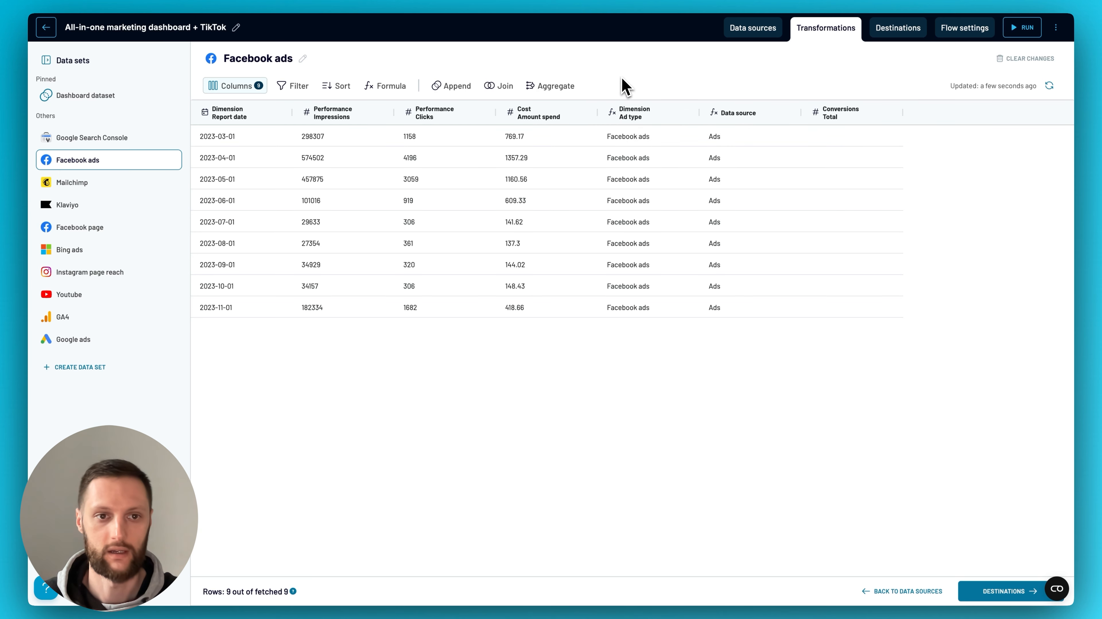
# Return to the flow's data sources, find TikTok Ads with the search "tik", and add it using the TikTok Ads source account
pyautogui.click(754, 29)
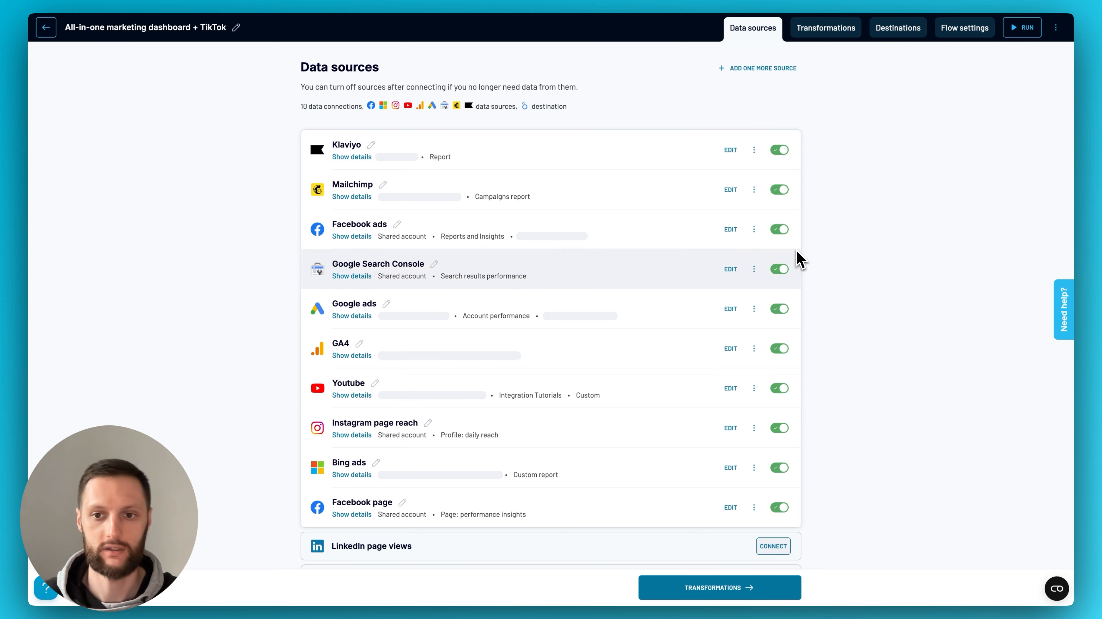
pyautogui.scroll(-2, 814, 278)
pyautogui.scroll(-6, 819, 284)
pyautogui.click(645, 342)
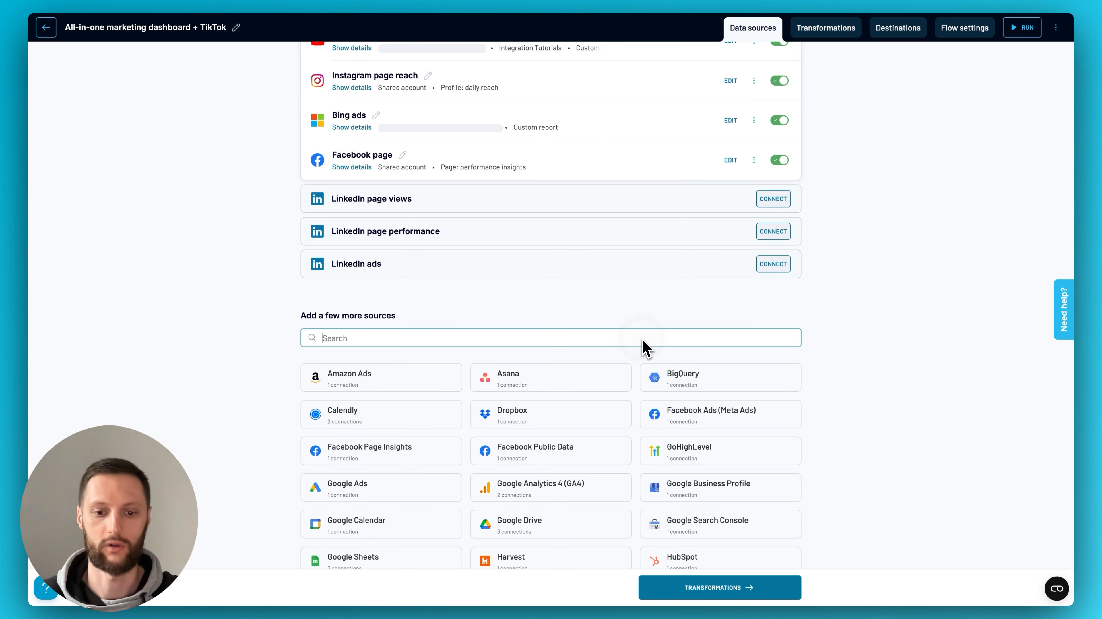
pyautogui.write('tik')
pyautogui.click(349, 522)
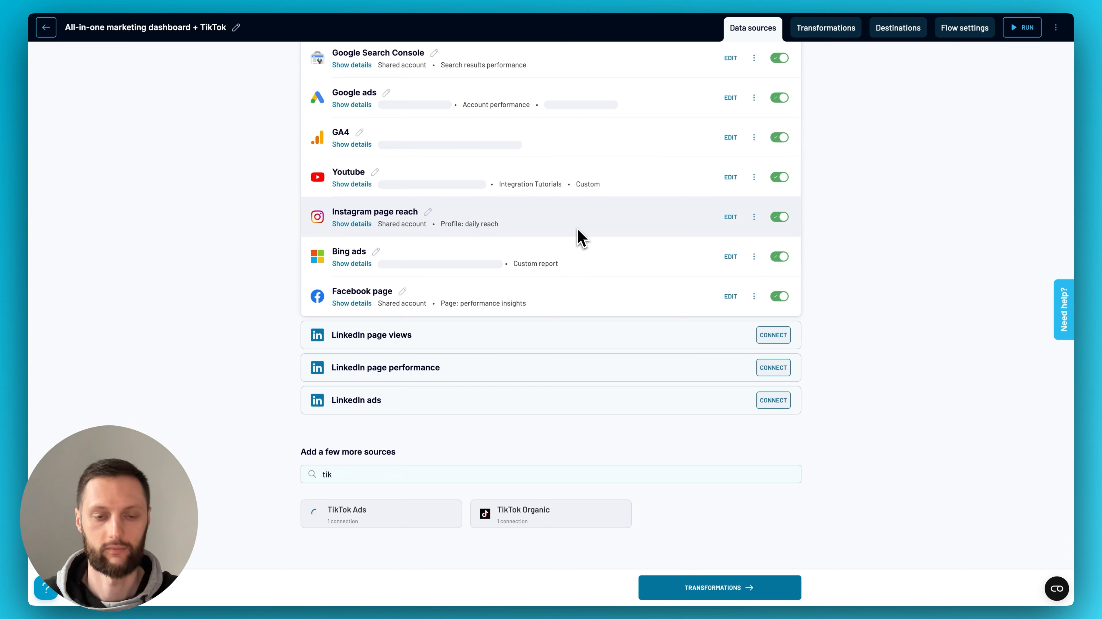
pyautogui.click(497, 194)
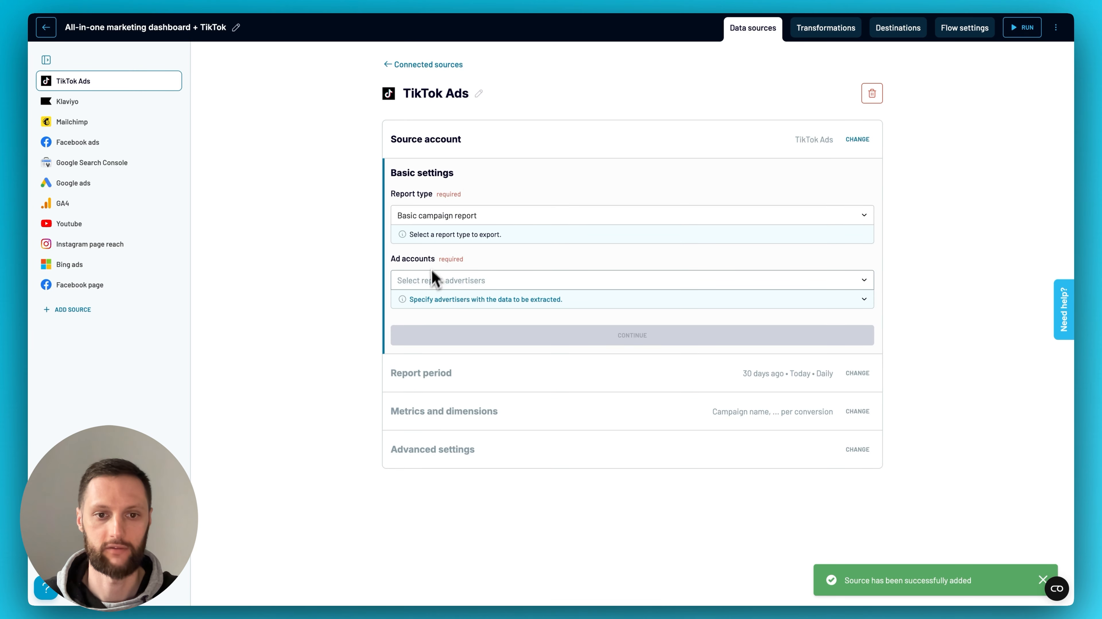
# Select the third listed ad account for the TikTok Ads basic campaign report and continue to the report period
pyautogui.click(443, 282)
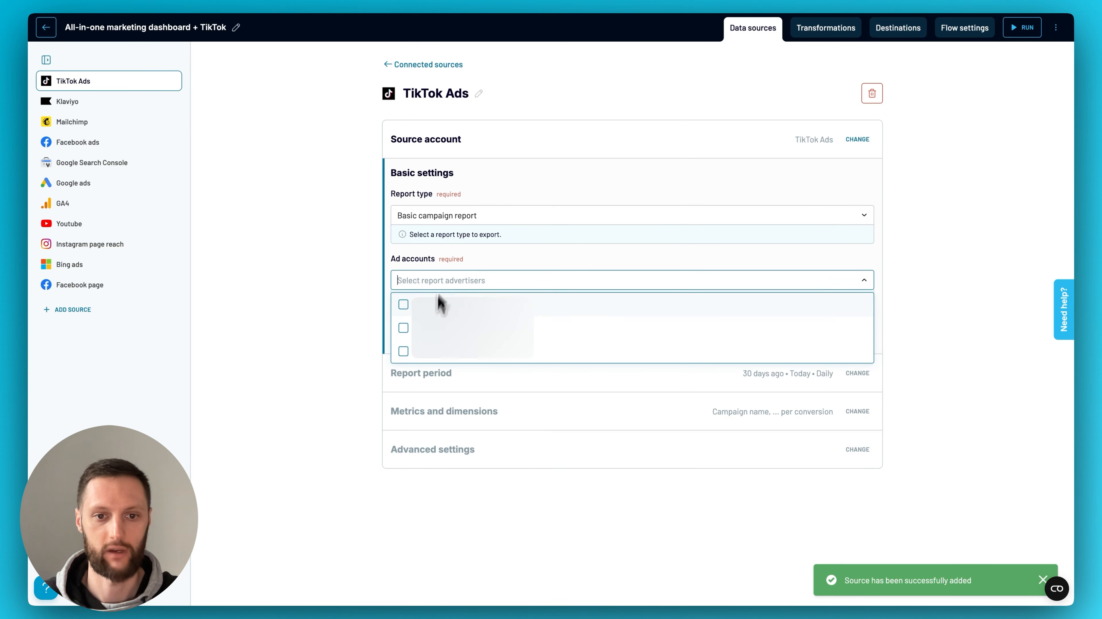
pyautogui.click(422, 357)
pyautogui.click(352, 364)
pyautogui.click(470, 341)
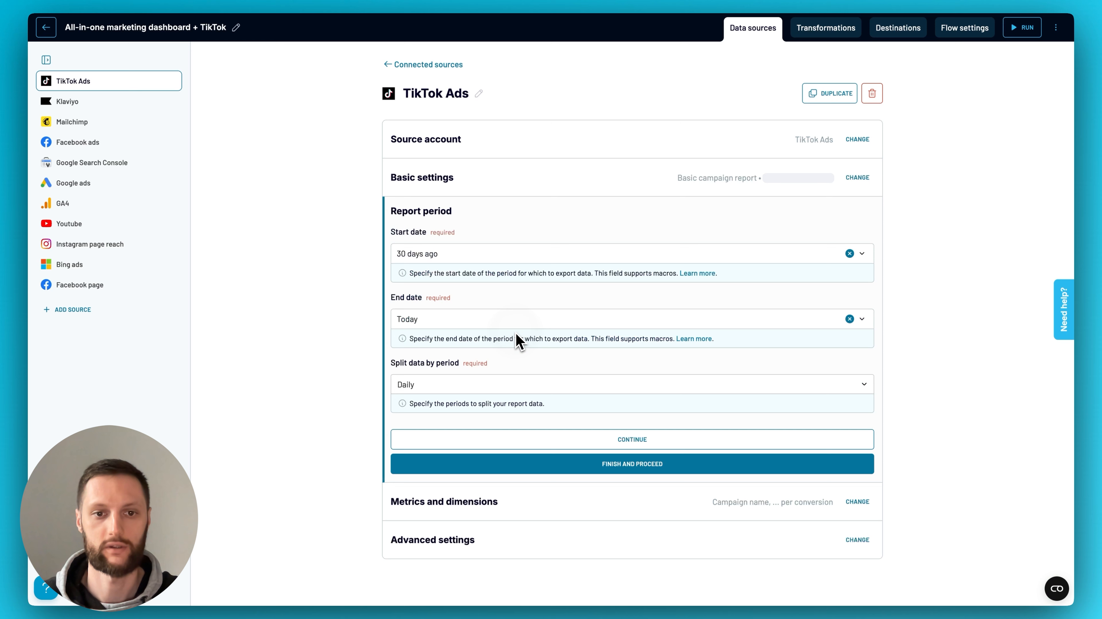
# Set the start date of the TikTok Ads report period to the exact date 2023-08-01
pyautogui.click(540, 258)
pyautogui.click(507, 300)
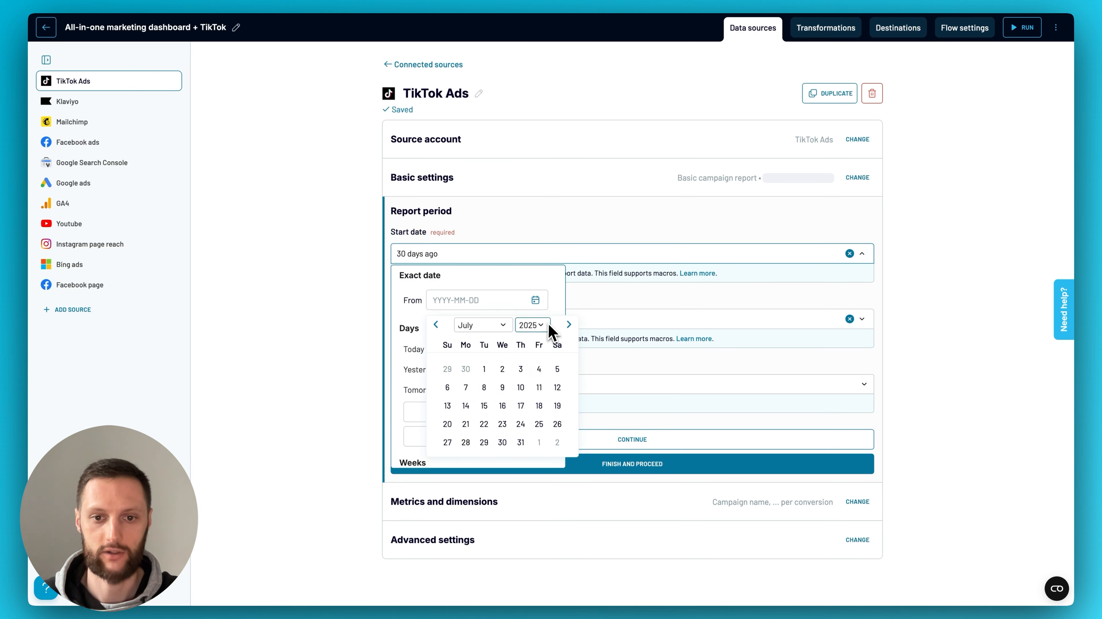
pyautogui.click(537, 326)
pyautogui.click(536, 423)
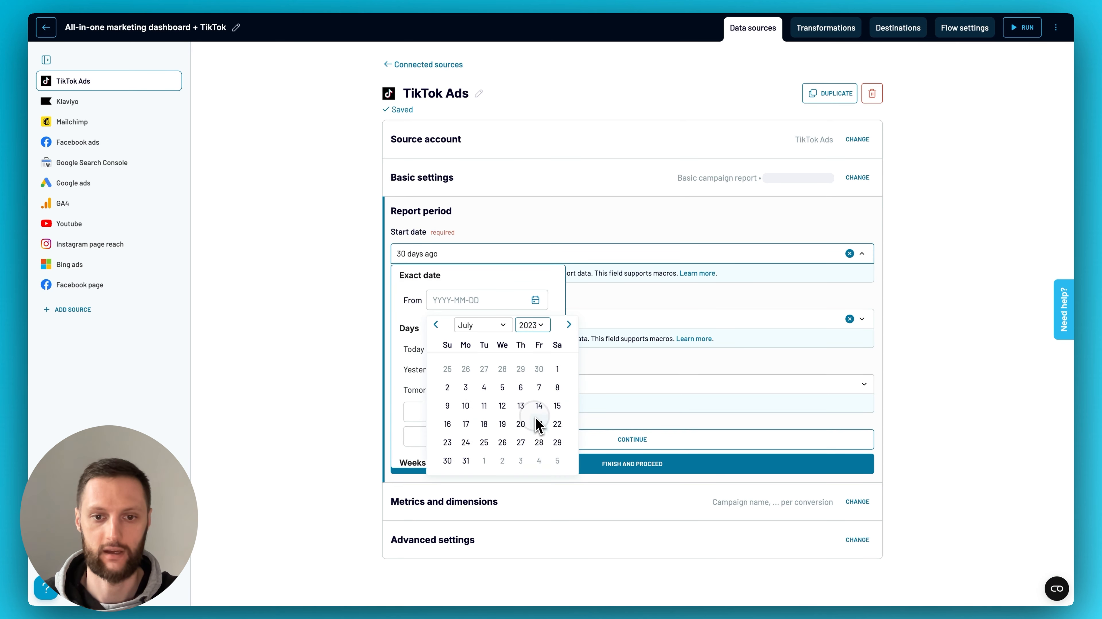
pyautogui.click(499, 326)
pyautogui.scroll(1, 489, 360)
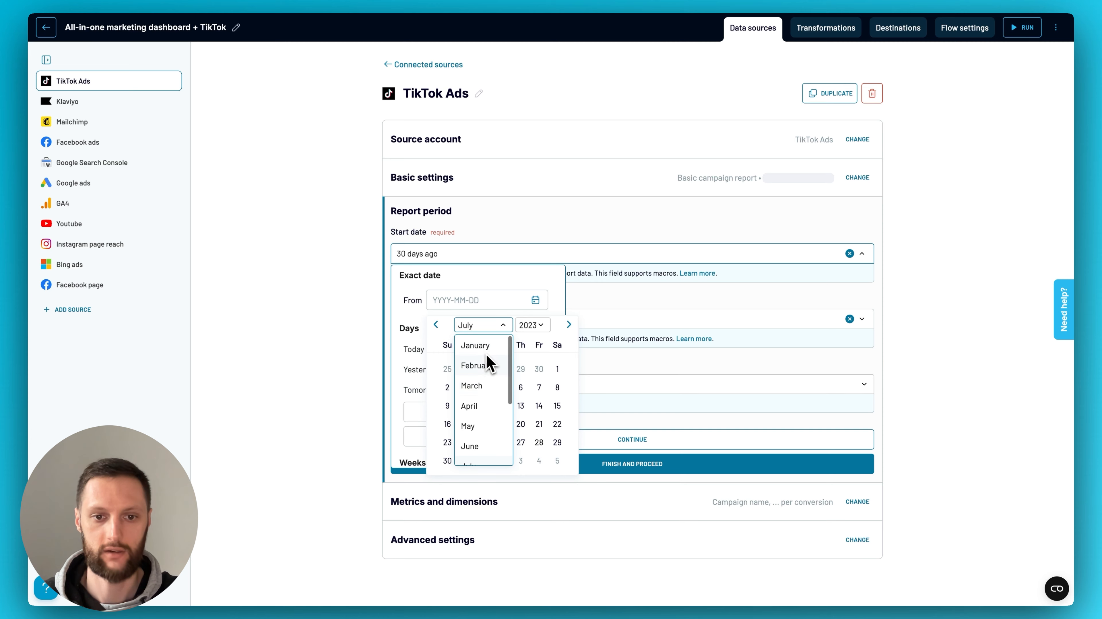
pyautogui.scroll(-3, 485, 388)
pyautogui.click(485, 386)
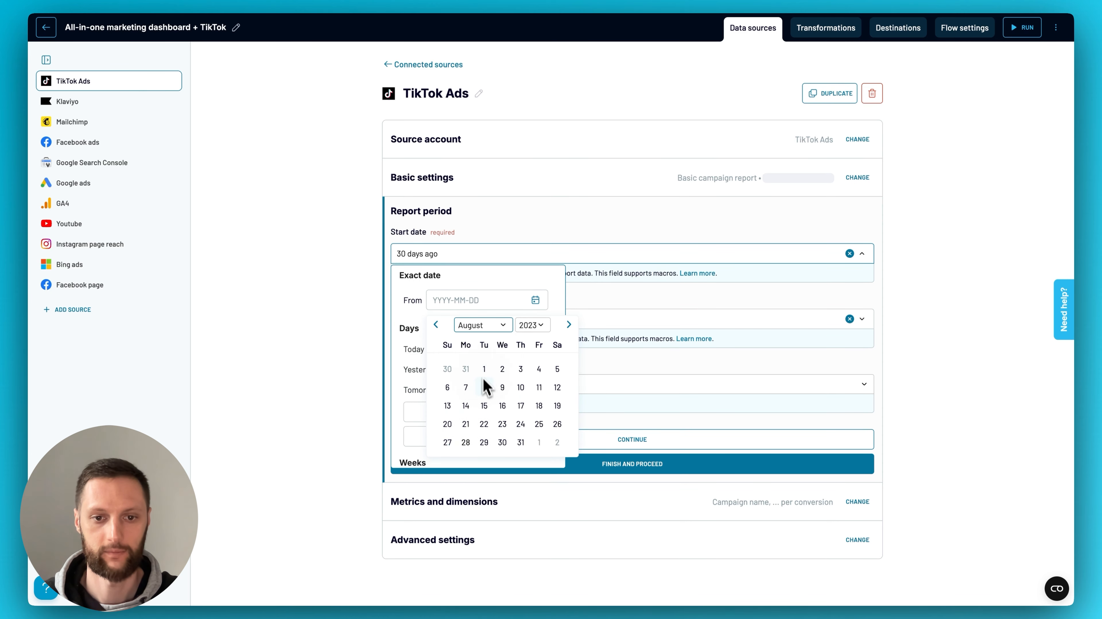
pyautogui.click(484, 369)
pyautogui.click(512, 453)
# Set the end date of the TikTok Ads report period to the exact date 2023-11-30
pyautogui.click(446, 323)
pyautogui.click(472, 366)
pyautogui.click(522, 390)
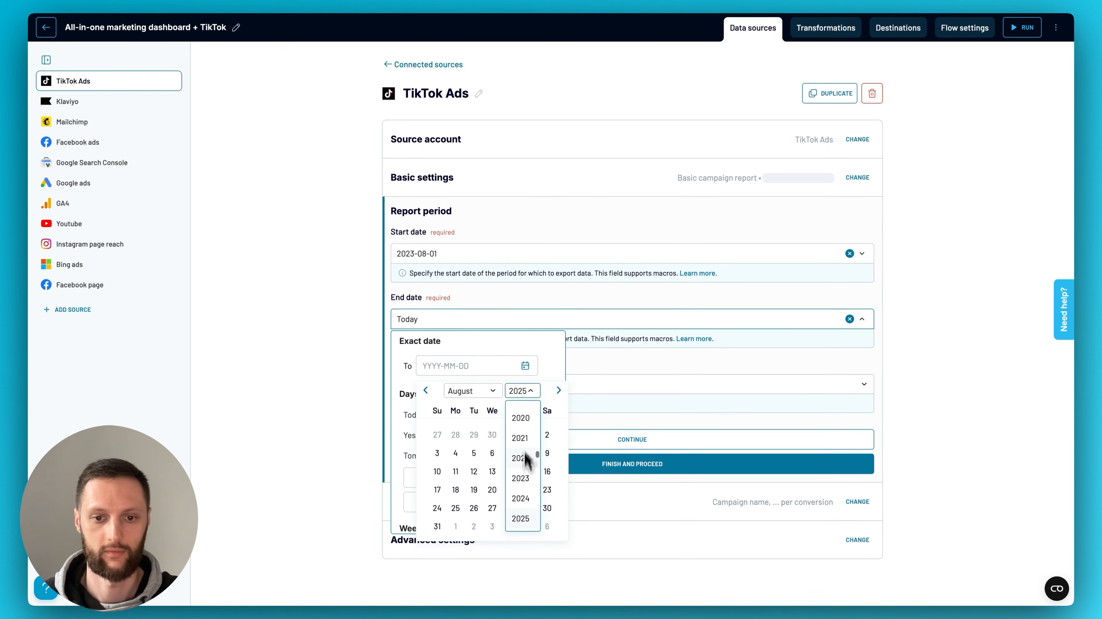
pyautogui.click(520, 477)
pyautogui.click(559, 391)
pyautogui.click(559, 391)
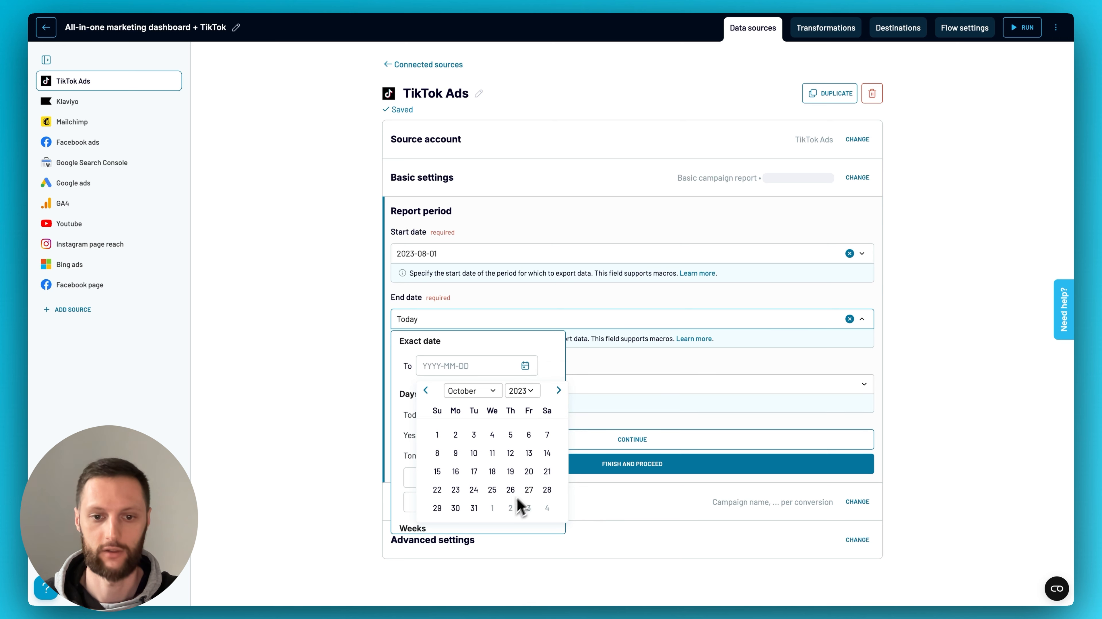
pyautogui.click(558, 391)
pyautogui.click(511, 508)
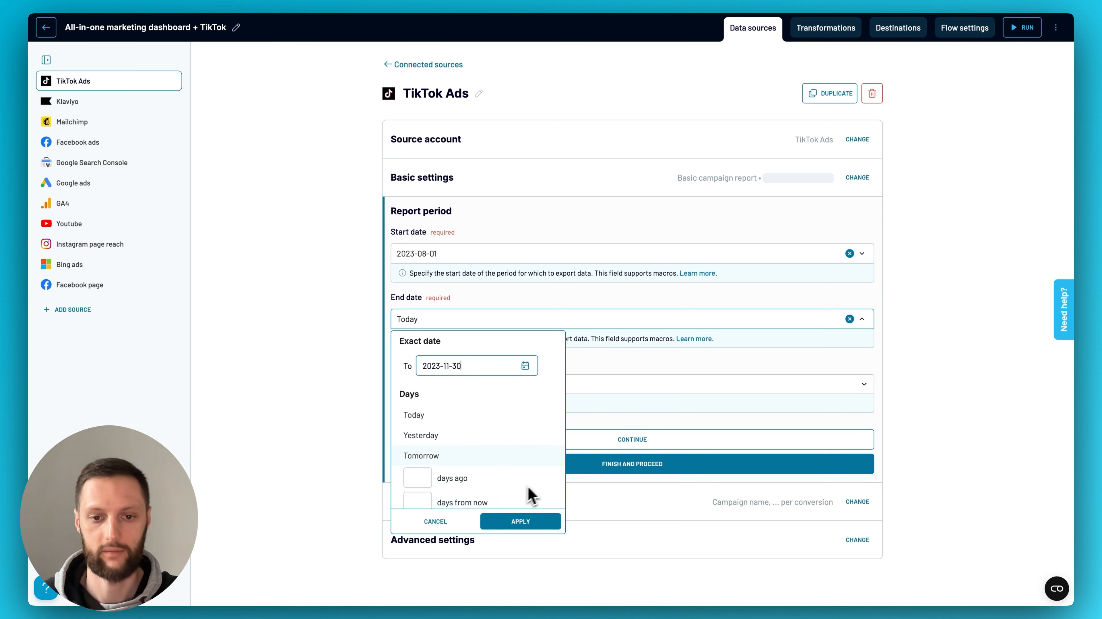
pyautogui.click(538, 523)
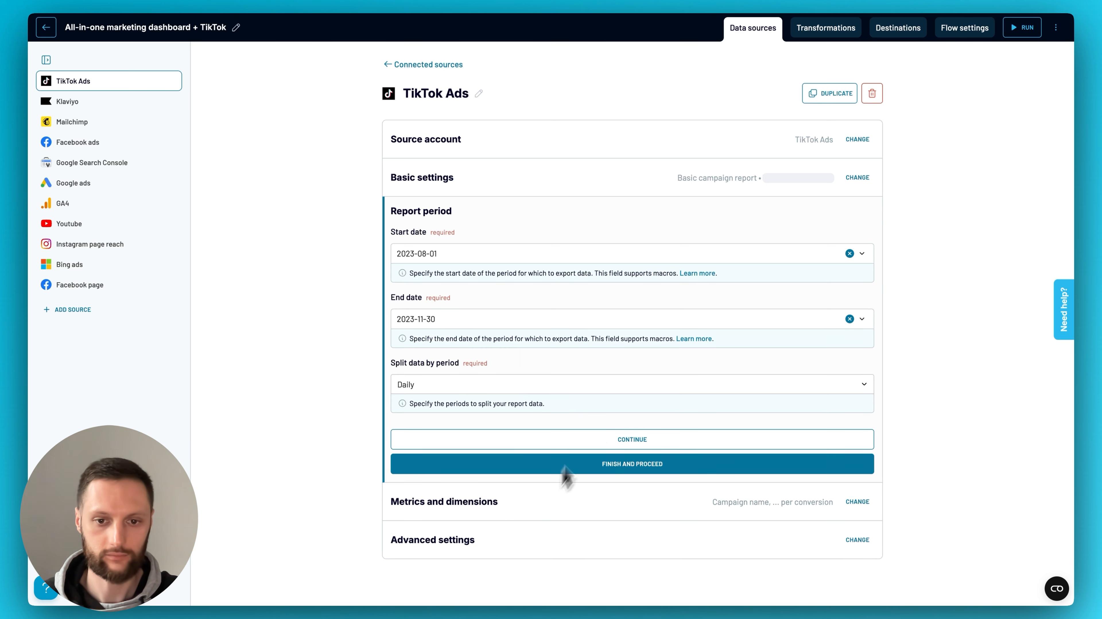
# Choose Daily for splitting the report data by period and continue to the metrics and dimensions
pyautogui.click(524, 387)
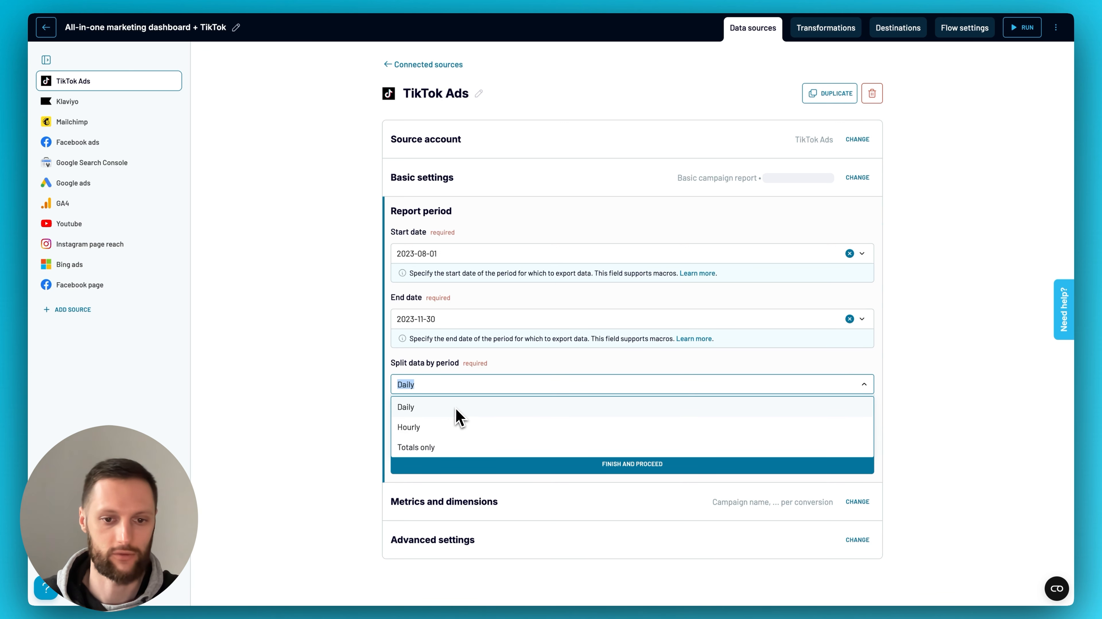
pyautogui.click(443, 409)
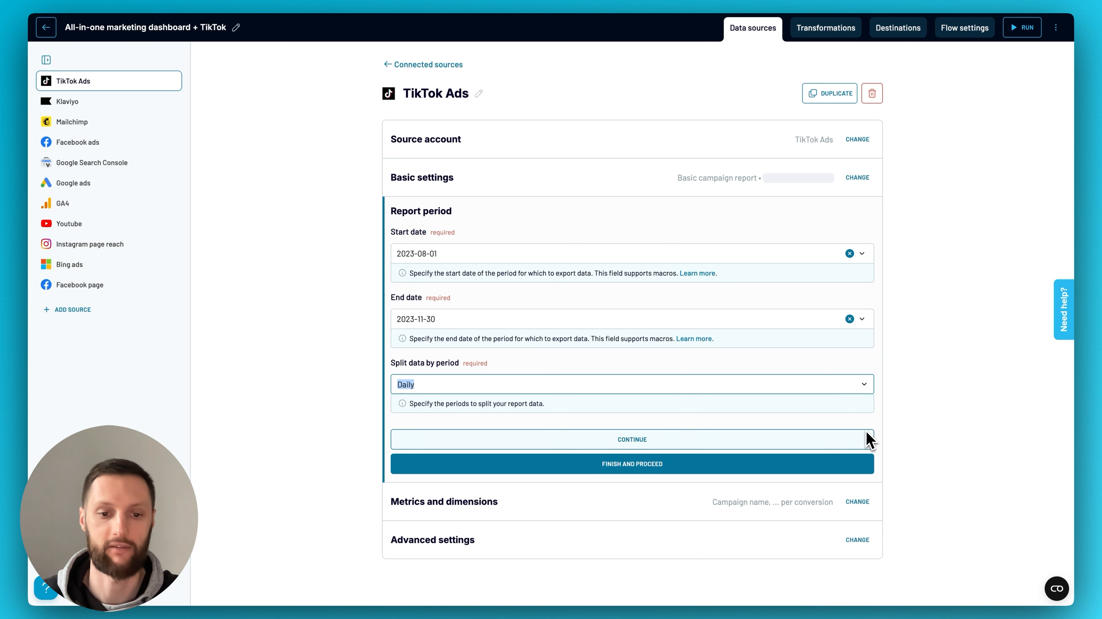
pyautogui.click(679, 442)
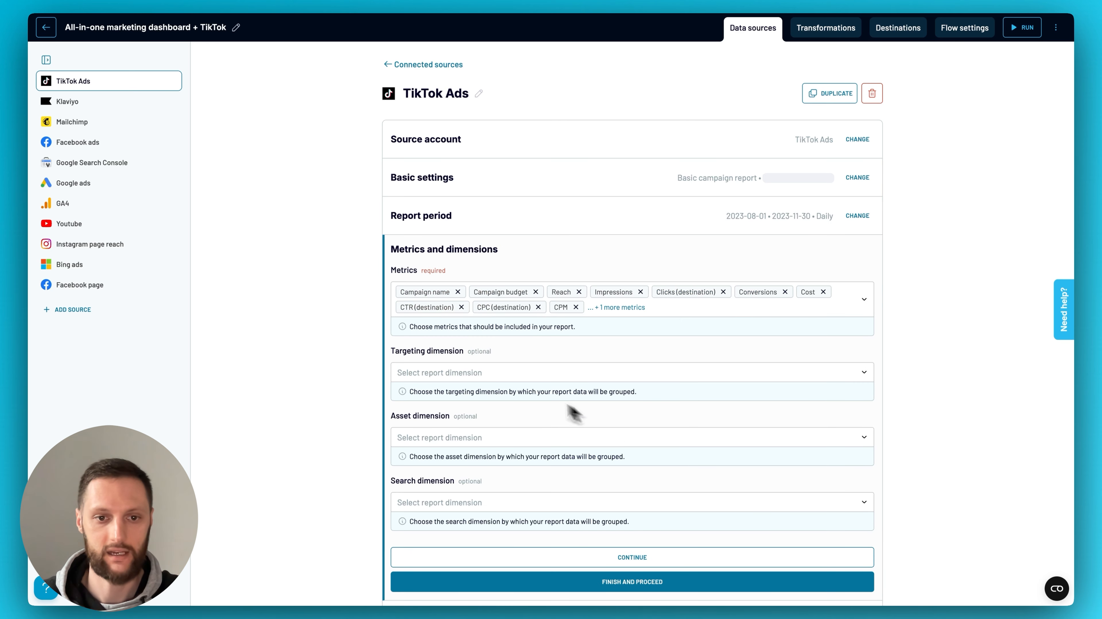
# Expand the full list of TikTok Ads report metrics and remove Campaign name and Campaign budget from it
pyautogui.click(623, 312)
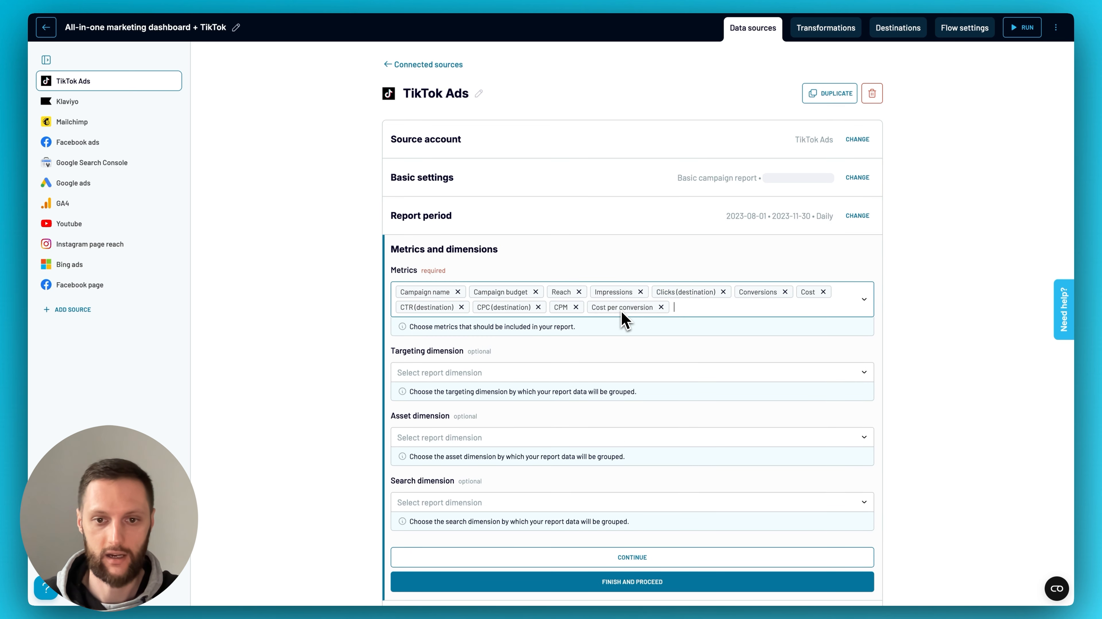
pyautogui.click(457, 291)
pyautogui.click(461, 292)
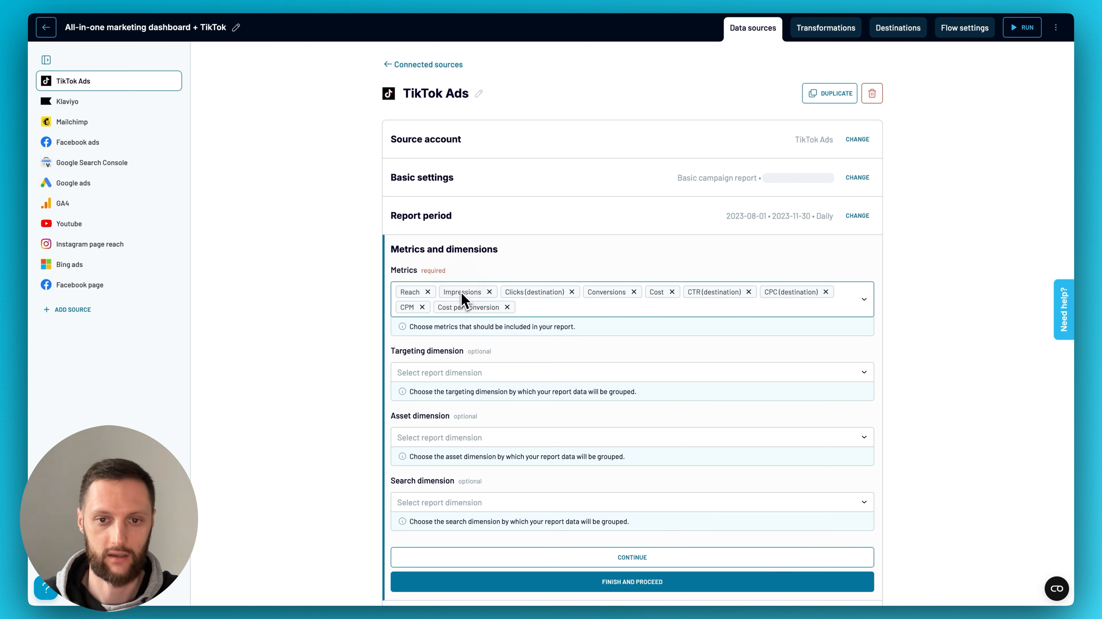
# Remove Reach, CTR (destination), CPC (destination), CPM and Cost per conversion from the TikTok Ads report metrics
pyautogui.click(428, 292)
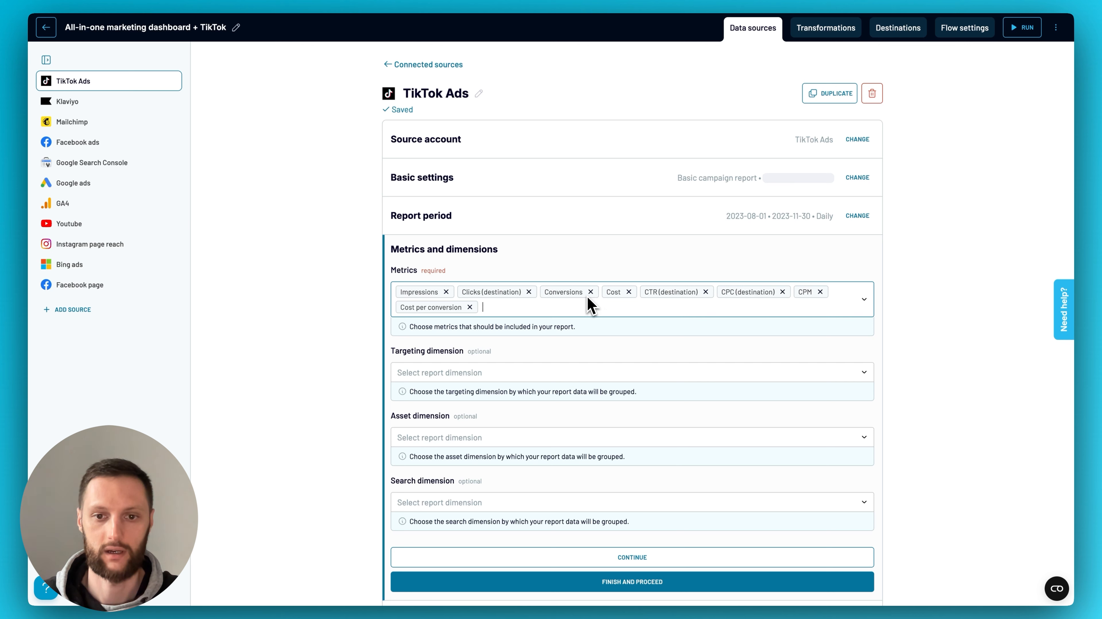
pyautogui.click(706, 292)
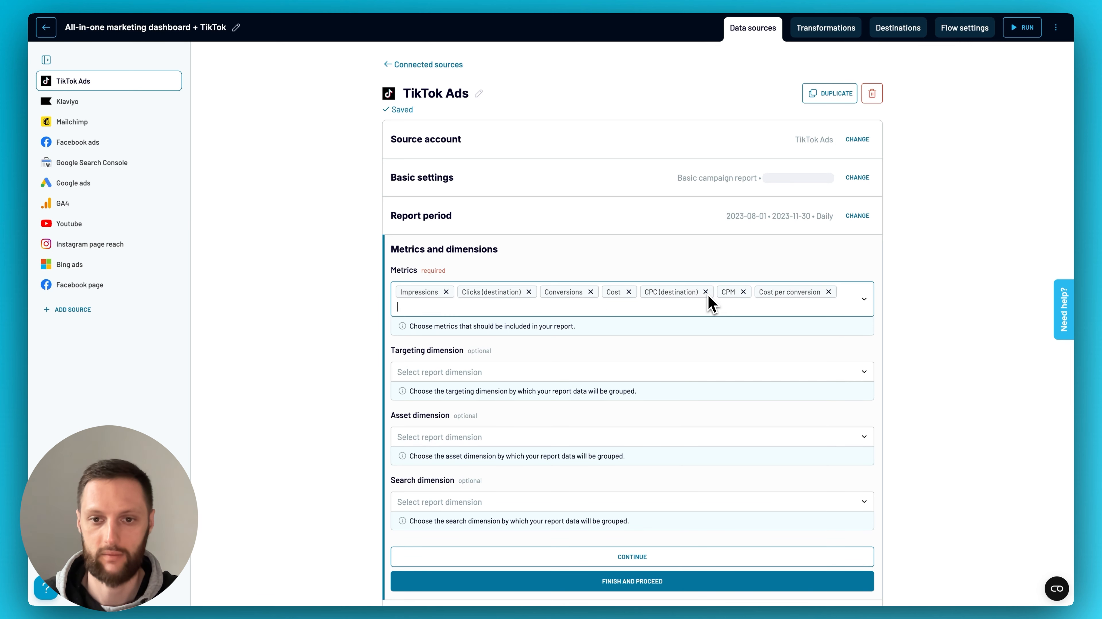
pyautogui.click(706, 292)
pyautogui.click(669, 292)
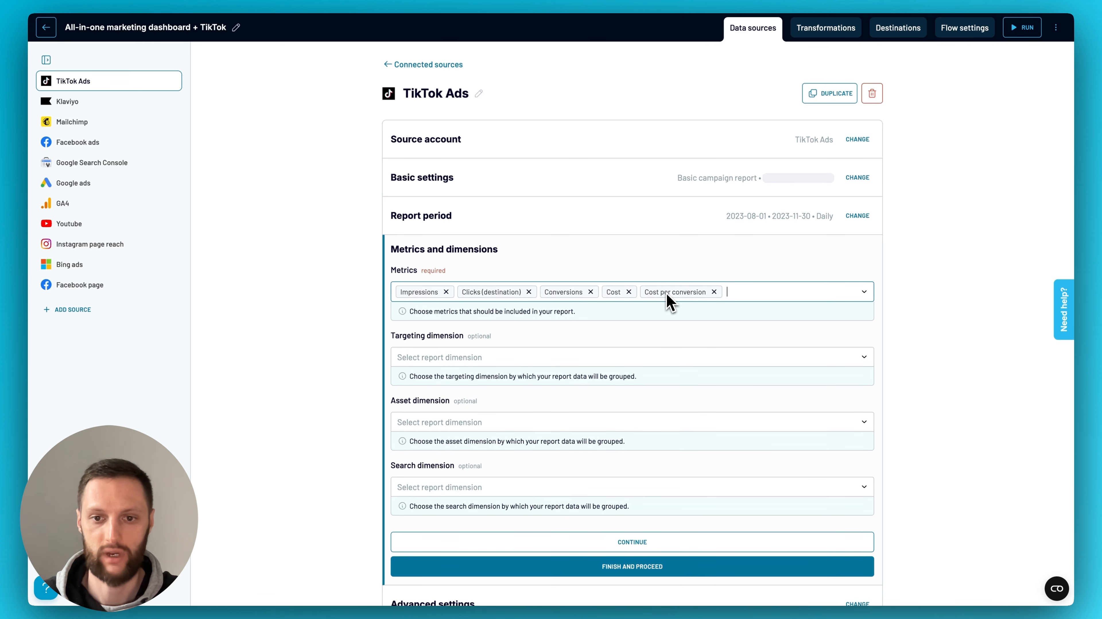
pyautogui.click(715, 293)
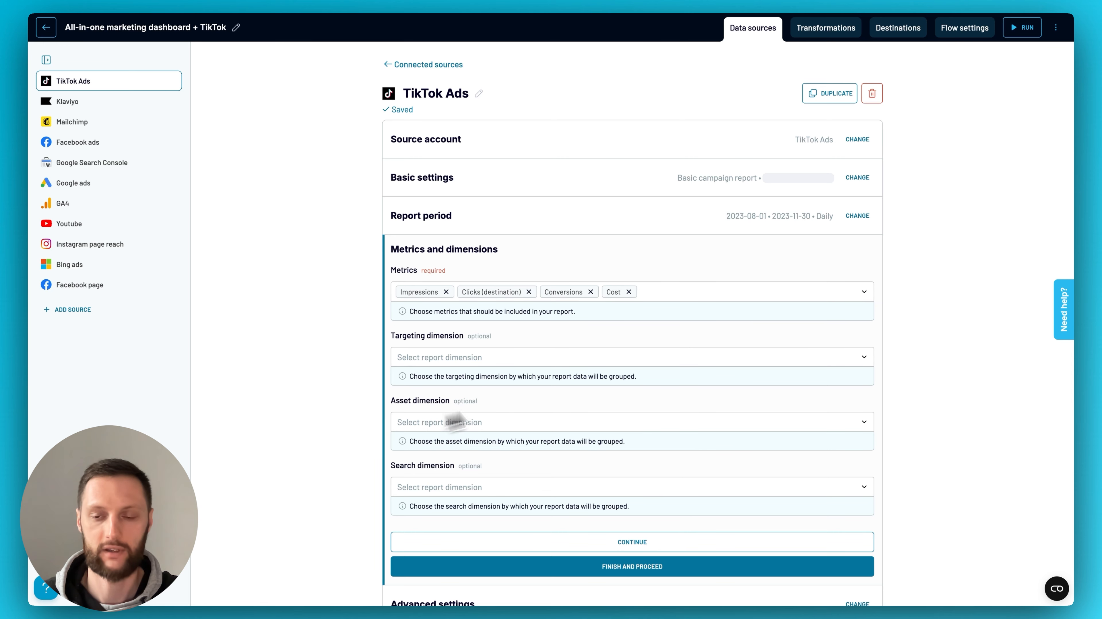
# Finish the TikTok Ads source setup and open the TikTok Ads data set in the flow's transformations
pyautogui.scroll(-3, 732, 361)
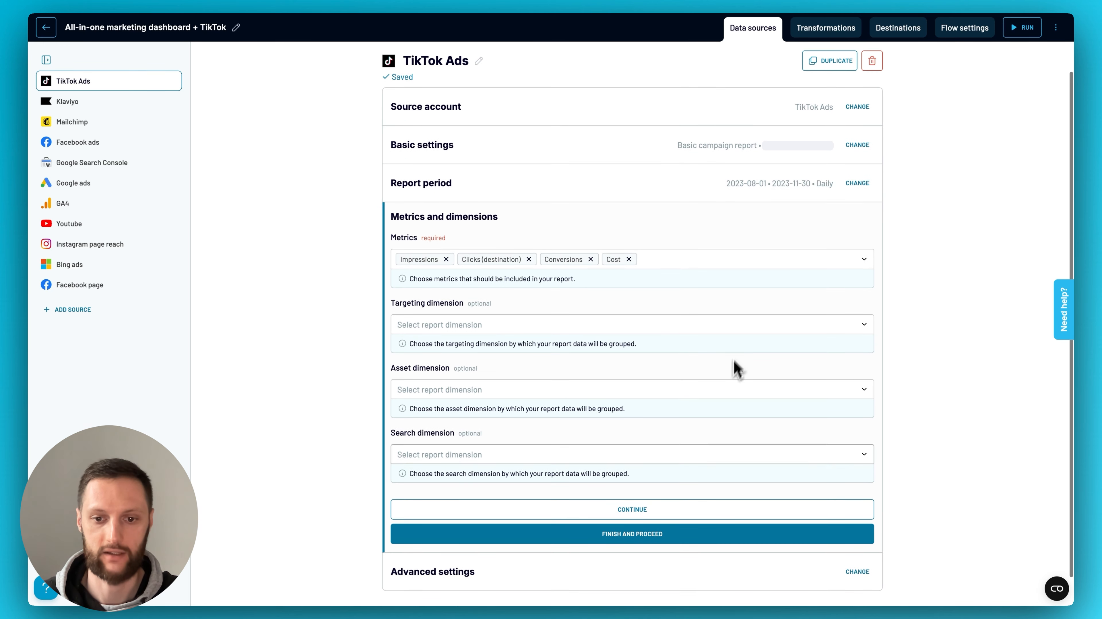
pyautogui.click(681, 536)
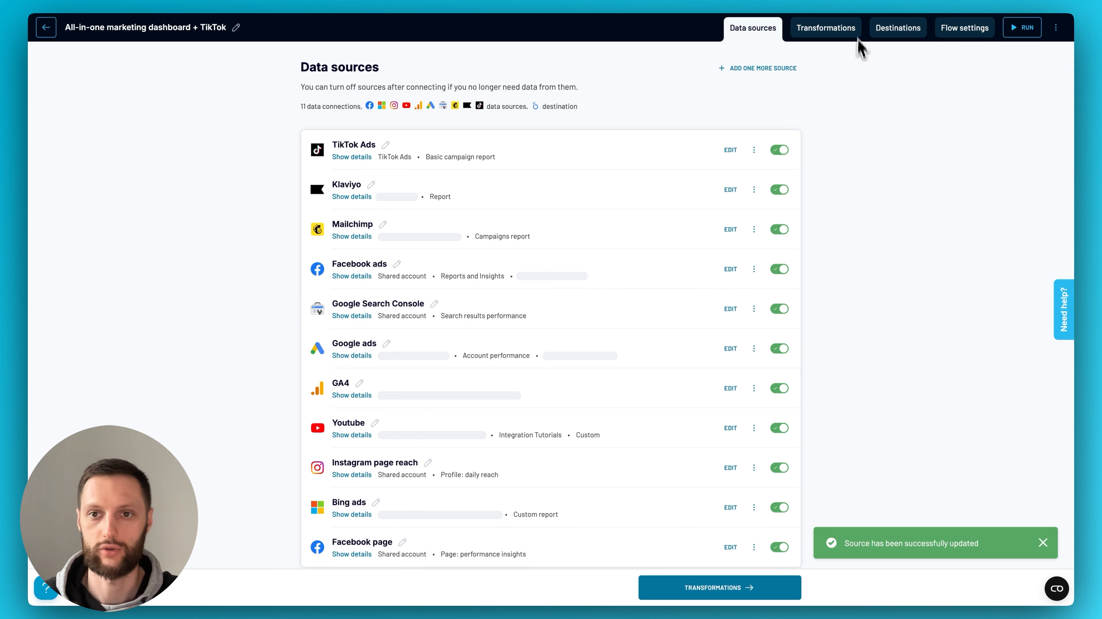
pyautogui.click(831, 34)
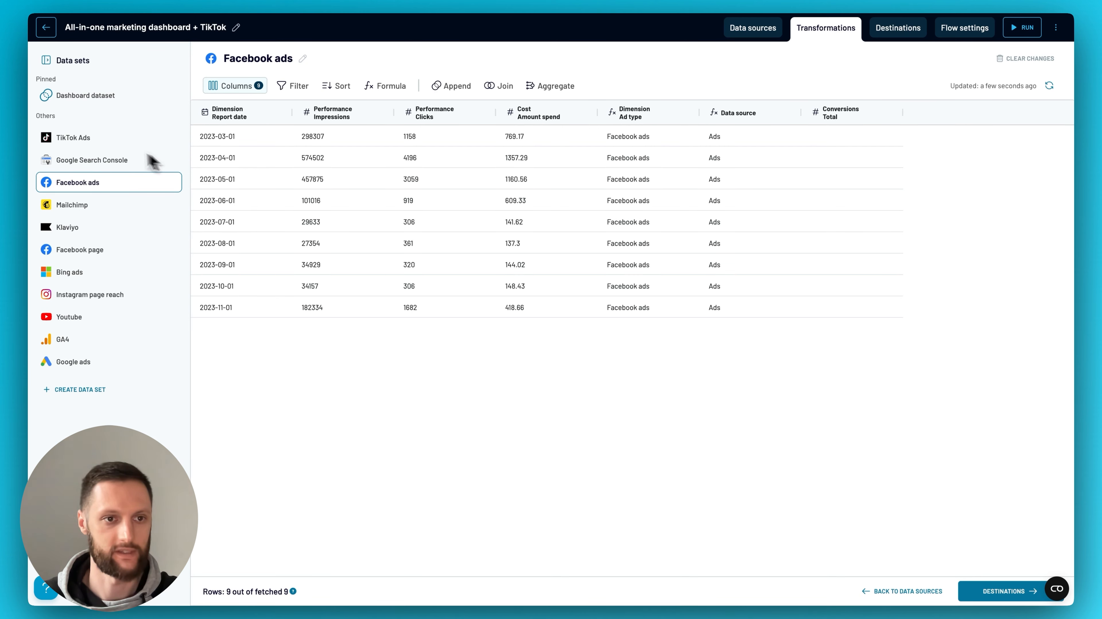
pyautogui.click(94, 142)
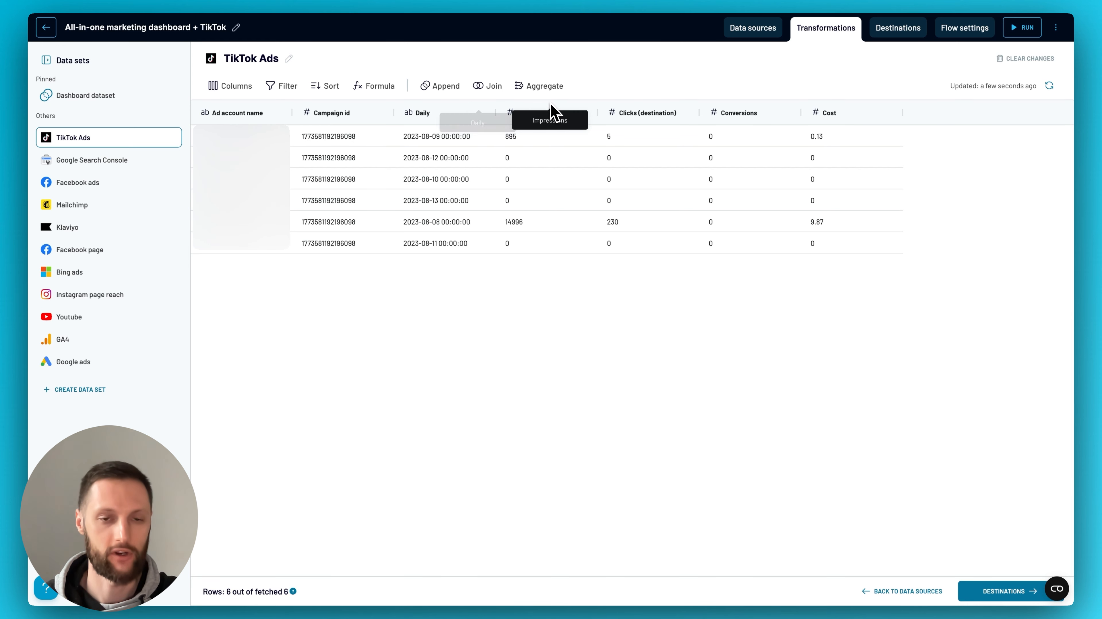
# Hide the Ad account name and Campaign id columns in the TikTok Ads data set
pyautogui.click(280, 113)
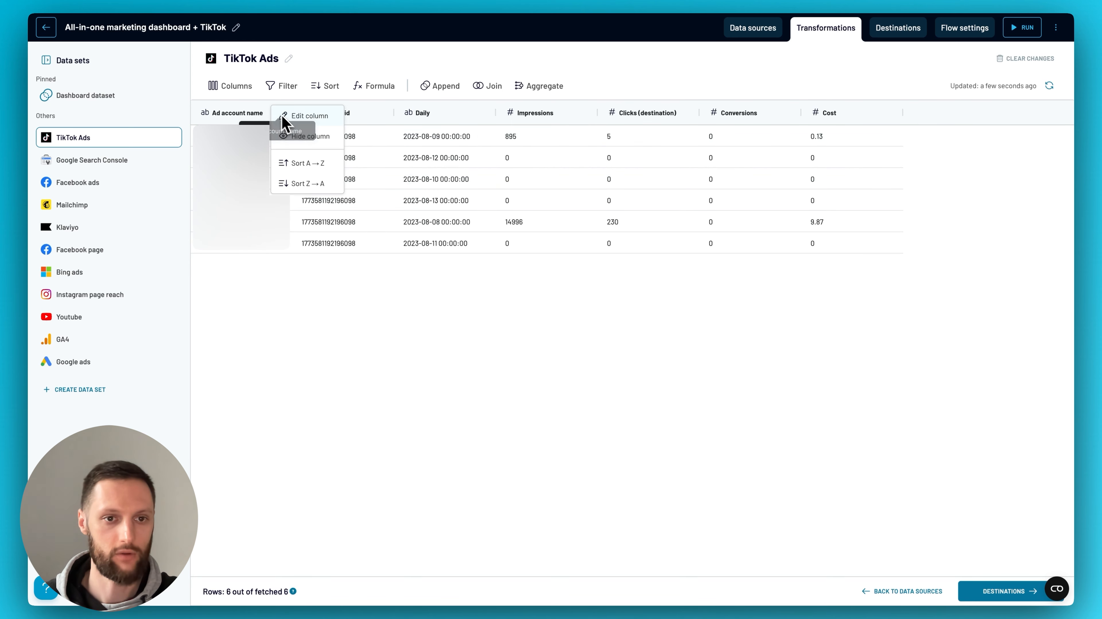
pyautogui.click(294, 136)
pyautogui.click(279, 113)
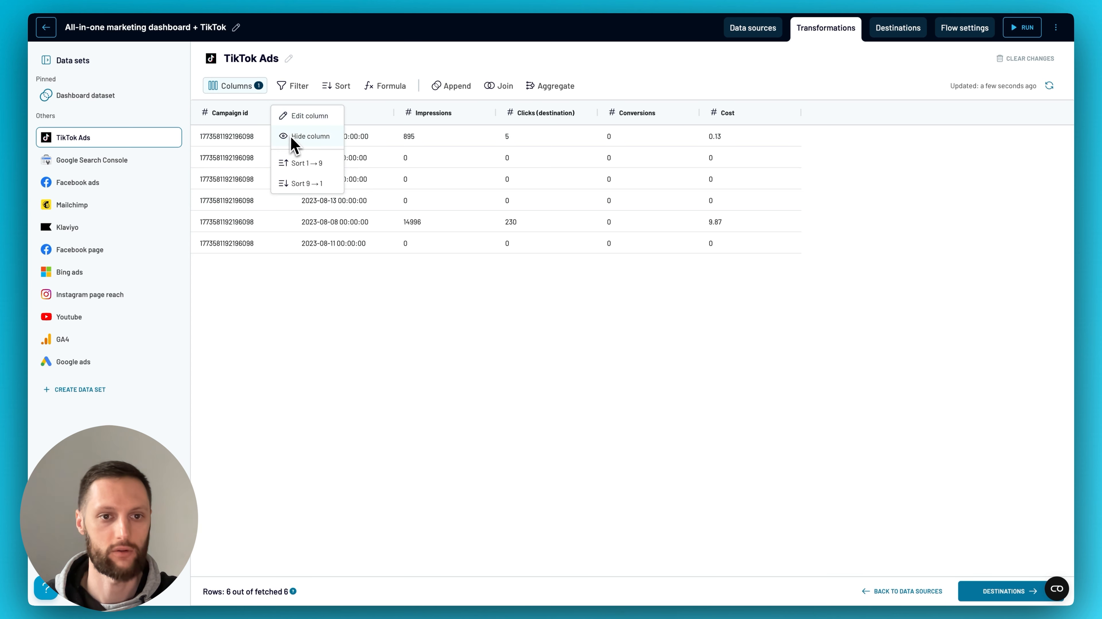
pyautogui.click(290, 138)
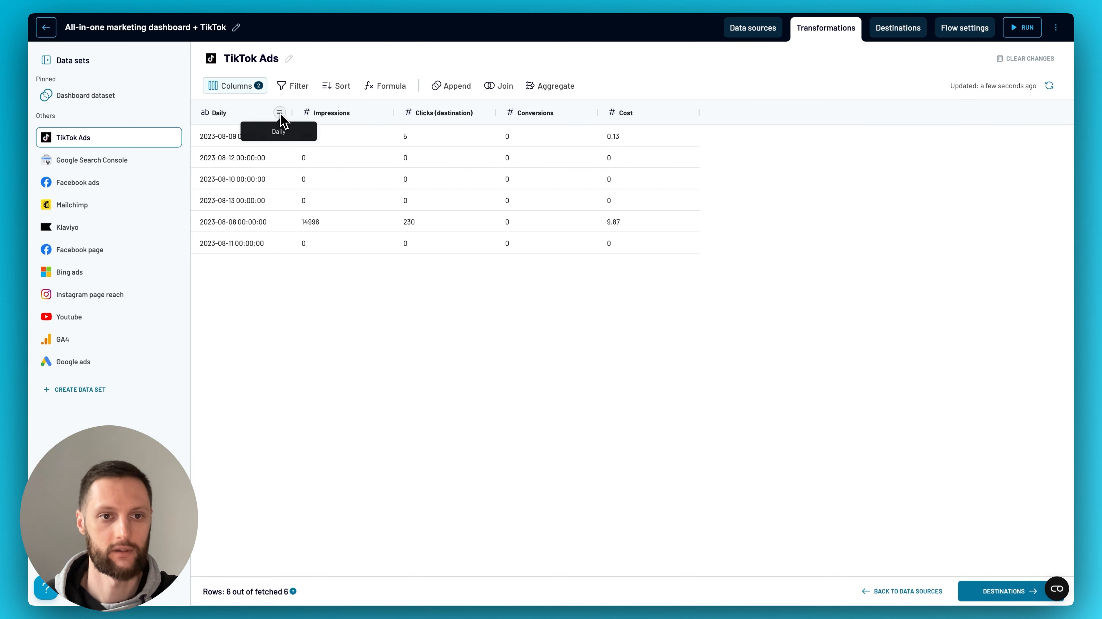
# Change the column type of the TikTok Ads Daily column to Date
pyautogui.click(280, 113)
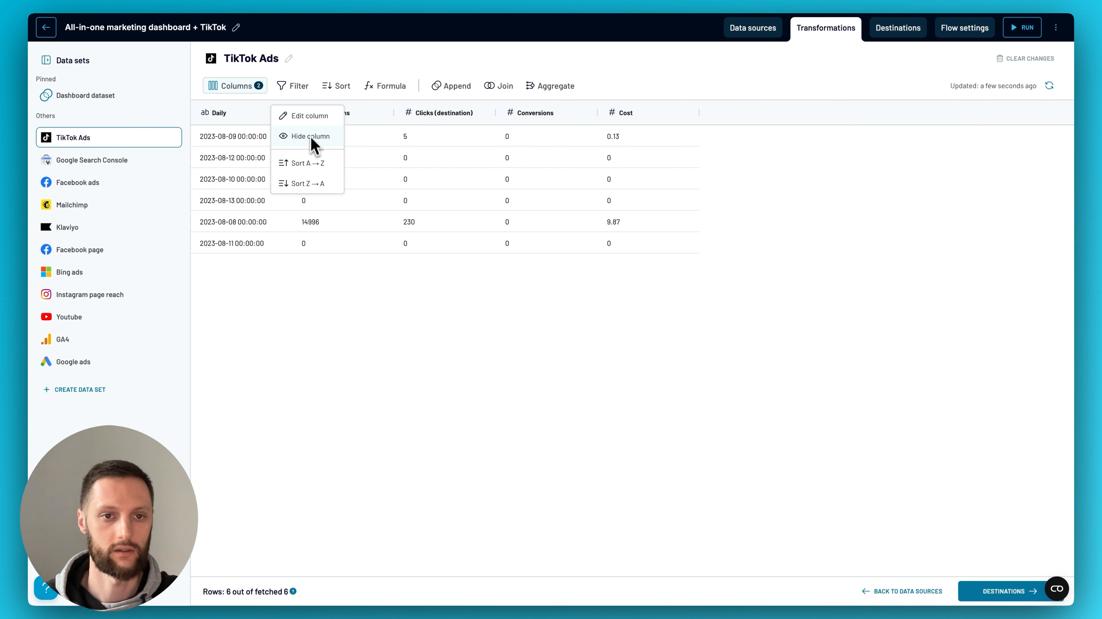
pyautogui.click(309, 117)
pyautogui.click(473, 342)
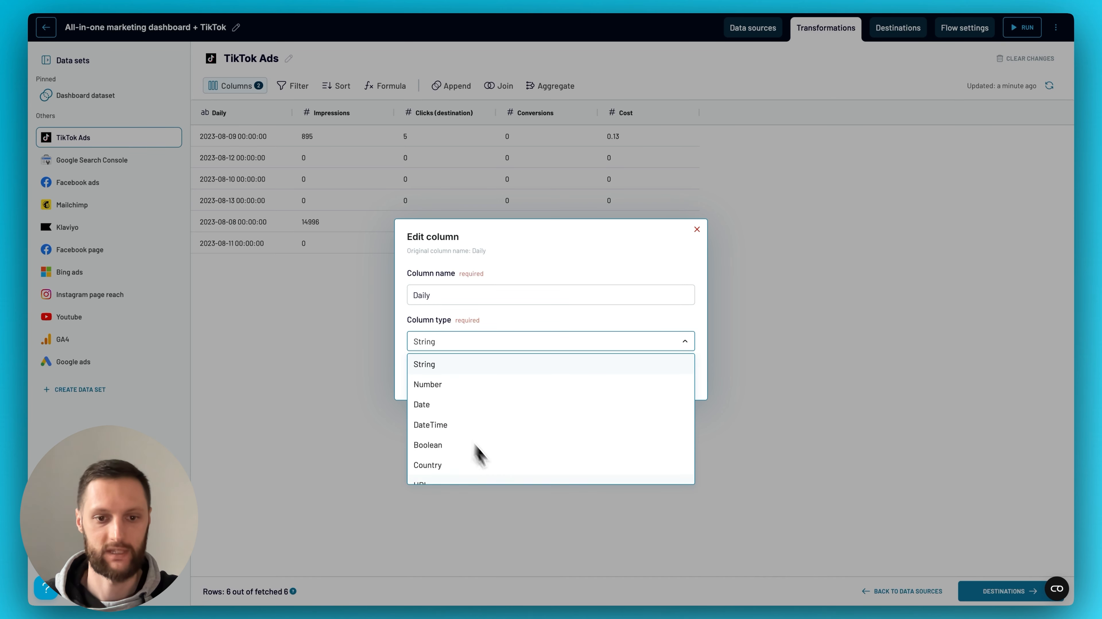
pyautogui.click(477, 406)
pyautogui.click(648, 401)
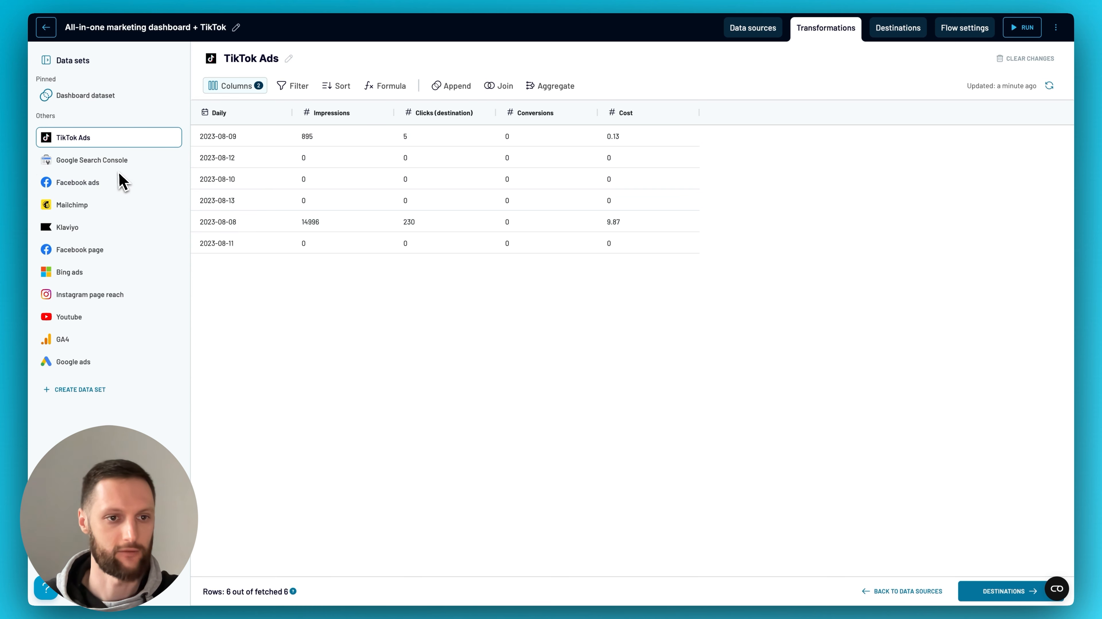
# Copy the report date column name from Facebook ads and rename the TikTok Ads Daily column to "Dimension: Report date"
pyautogui.click(100, 187)
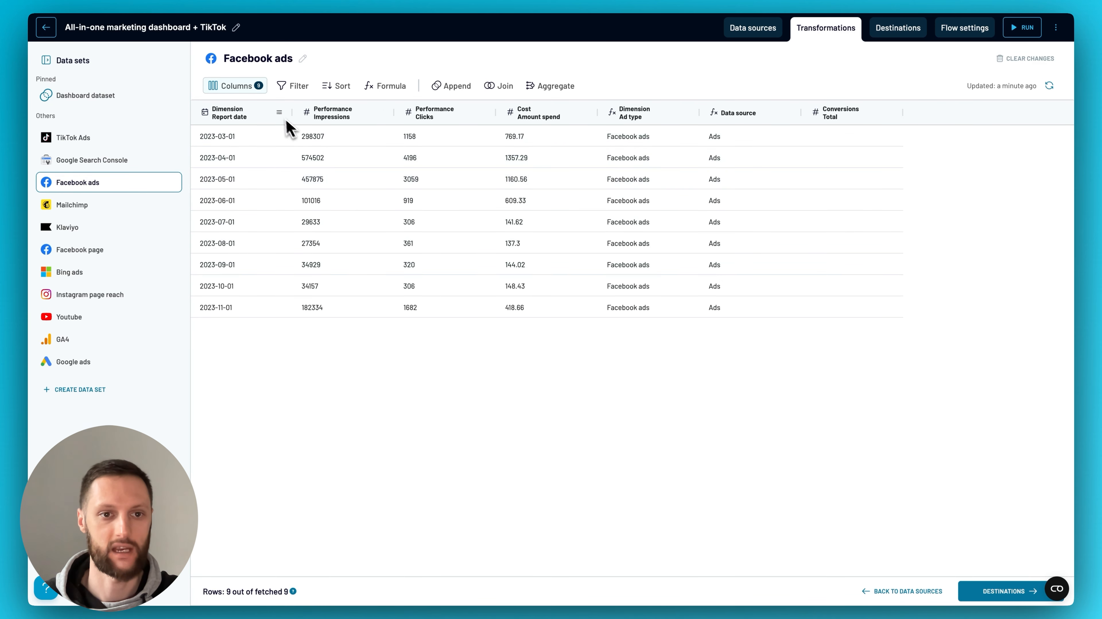
pyautogui.click(279, 112)
pyautogui.click(298, 121)
pyautogui.tripleClick(463, 273)
pyautogui.hotkey('ctrl', 'c')
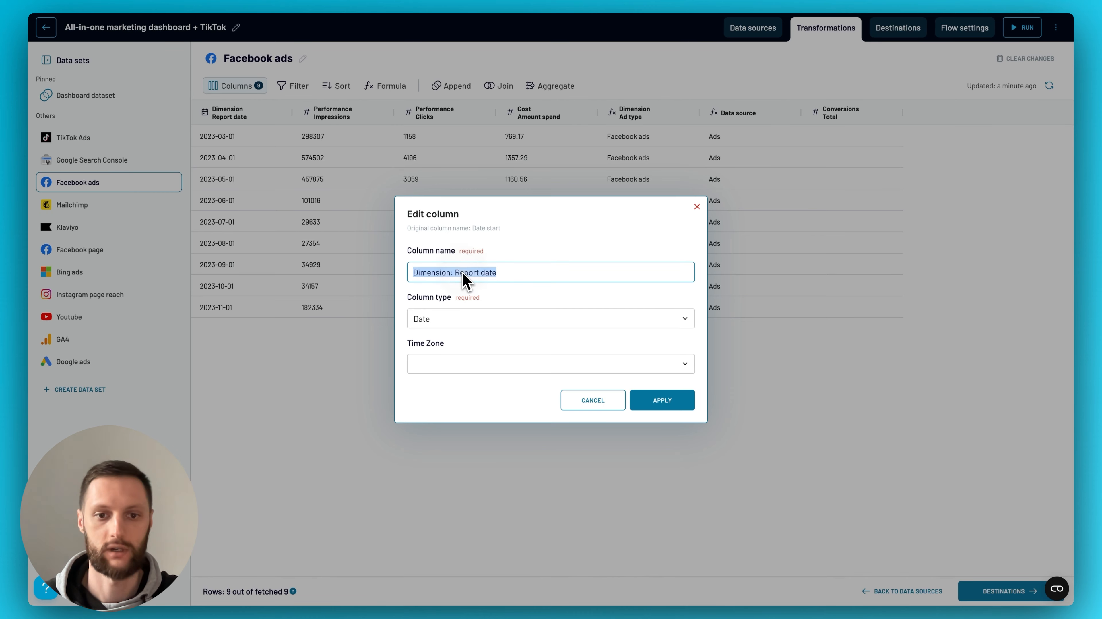
pyautogui.click(696, 208)
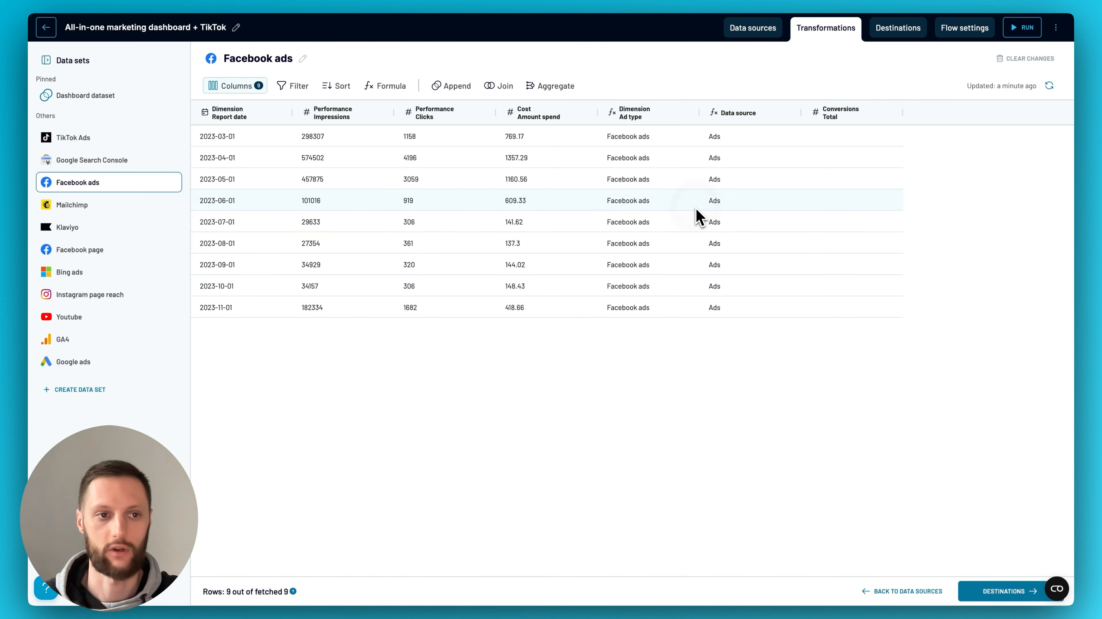
pyautogui.click(118, 140)
pyautogui.click(281, 113)
pyautogui.click(299, 122)
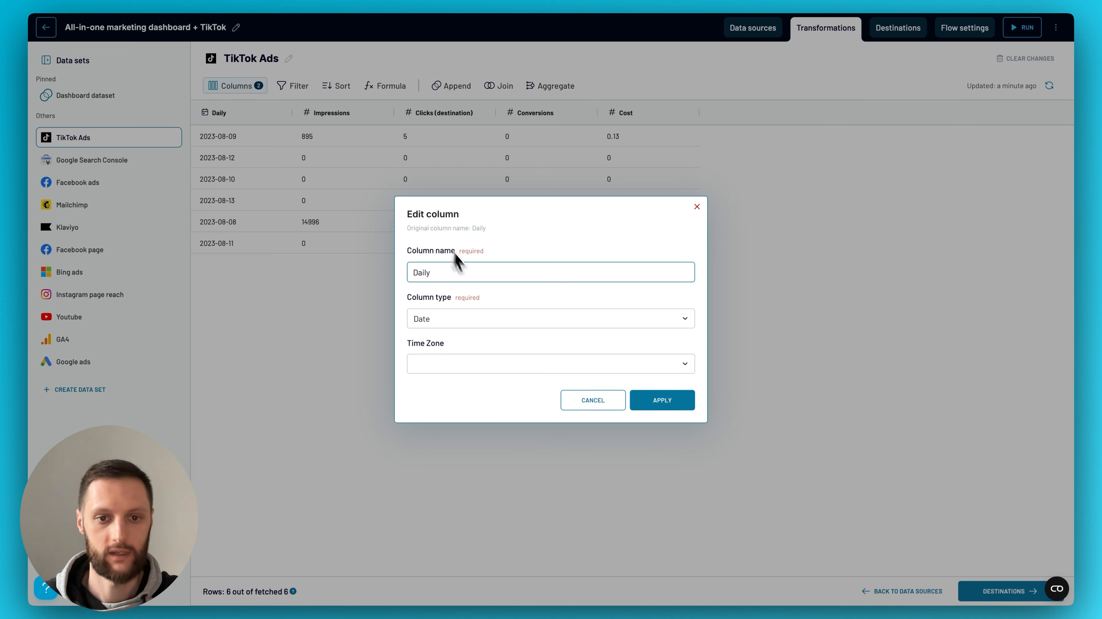
pyautogui.hotkey('ctrl', 'v')
pyautogui.click(661, 399)
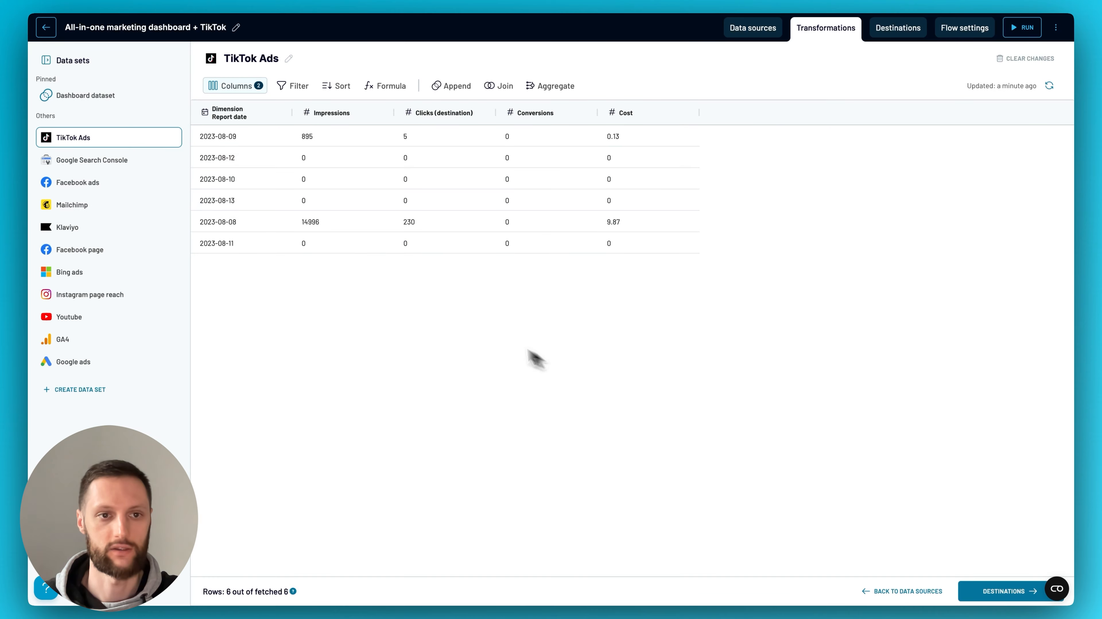
# Copy the impressions column name from Facebook ads and rename the TikTok Ads Impressions column to "Performance: Impressions"
pyautogui.click(98, 182)
pyautogui.click(382, 113)
pyautogui.click(401, 123)
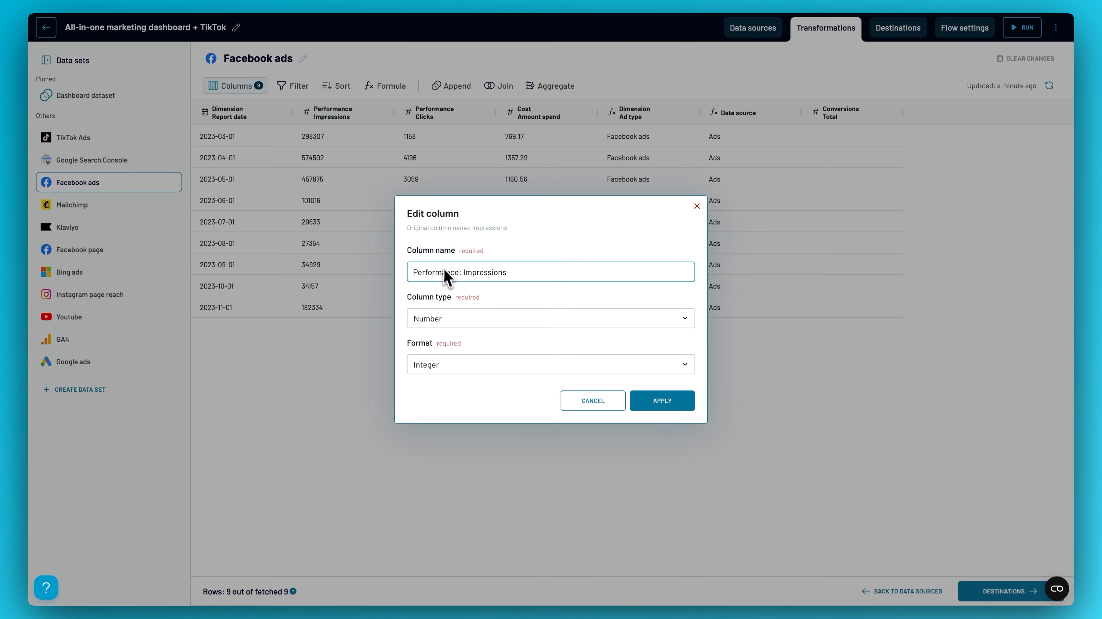
pyautogui.tripleClick(446, 273)
pyautogui.hotkey('ctrl', 'c')
pyautogui.click(600, 399)
pyautogui.click(86, 138)
pyautogui.click(382, 113)
pyautogui.click(401, 123)
pyautogui.tripleClick(494, 273)
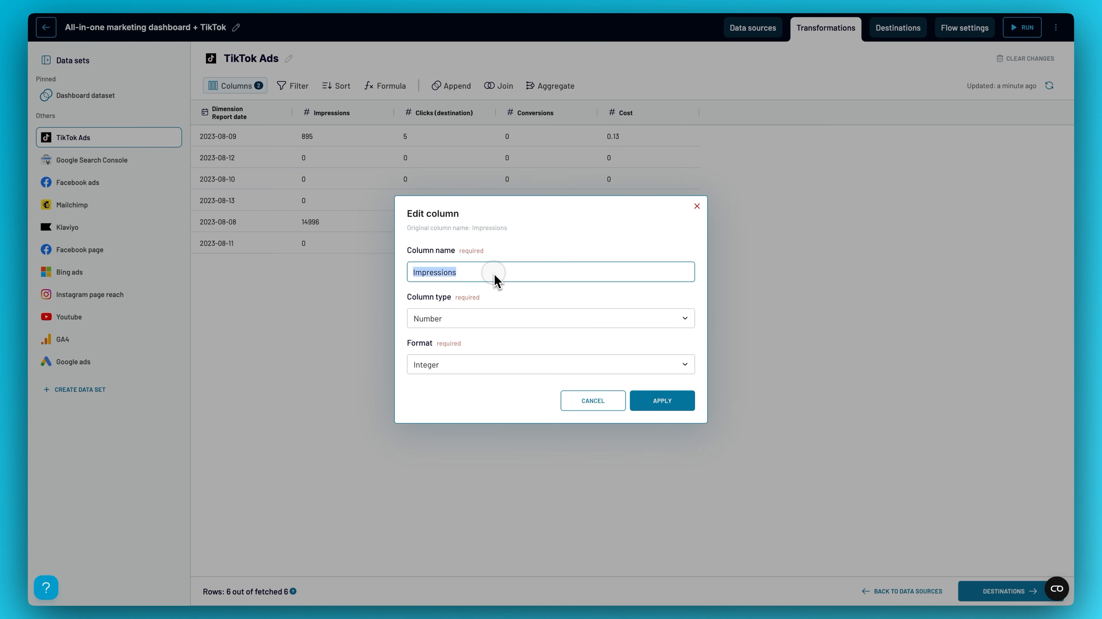
pyautogui.hotkey('ctrl', 'v')
pyautogui.click(653, 401)
# Copy the clicks column name from Facebook ads and rename the TikTok Ads Clicks (destination) column to "Performance: Clicks"
pyautogui.click(94, 182)
pyautogui.click(485, 113)
pyautogui.click(502, 123)
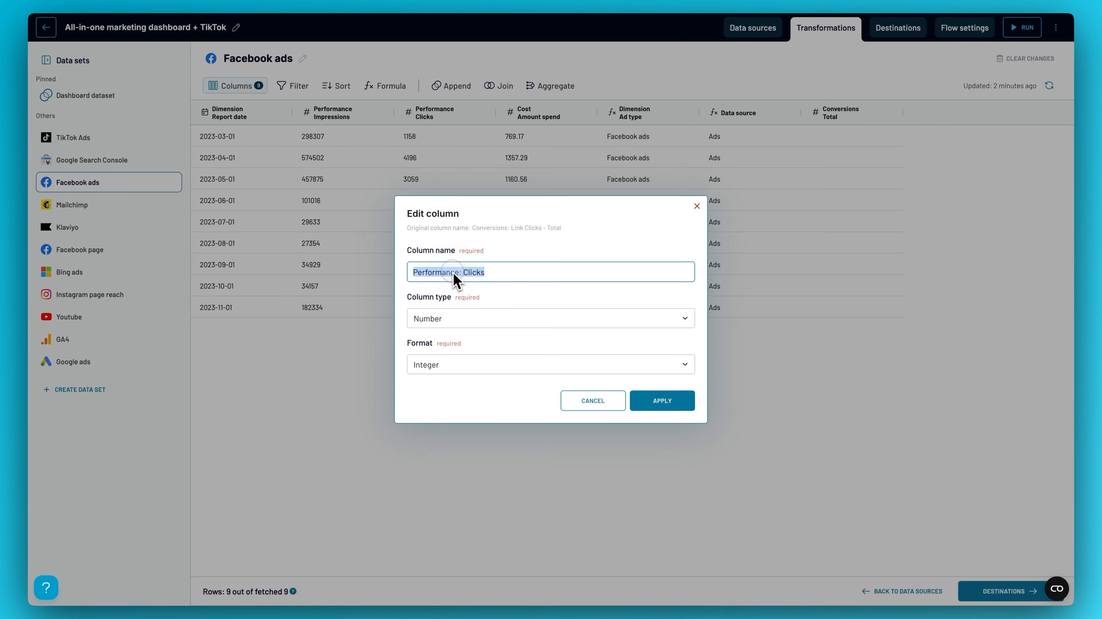
pyautogui.click(600, 399)
pyautogui.click(86, 138)
pyautogui.click(484, 114)
pyautogui.click(503, 123)
pyautogui.tripleClick(474, 273)
pyautogui.write('Performance Clicks')
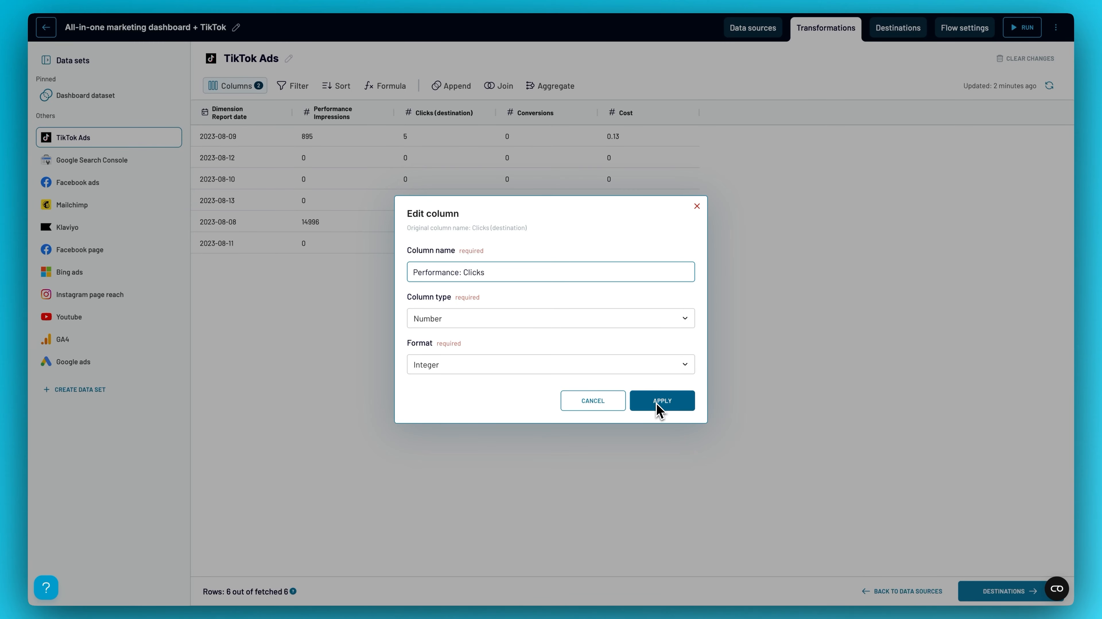
pyautogui.click(657, 402)
# Copy the cost column name from Facebook ads and rename the TikTok Ads Cost column to "Cost: Amount spend"
pyautogui.click(94, 182)
pyautogui.click(585, 113)
pyautogui.click(604, 123)
pyautogui.tripleClick(484, 246)
pyautogui.click(596, 421)
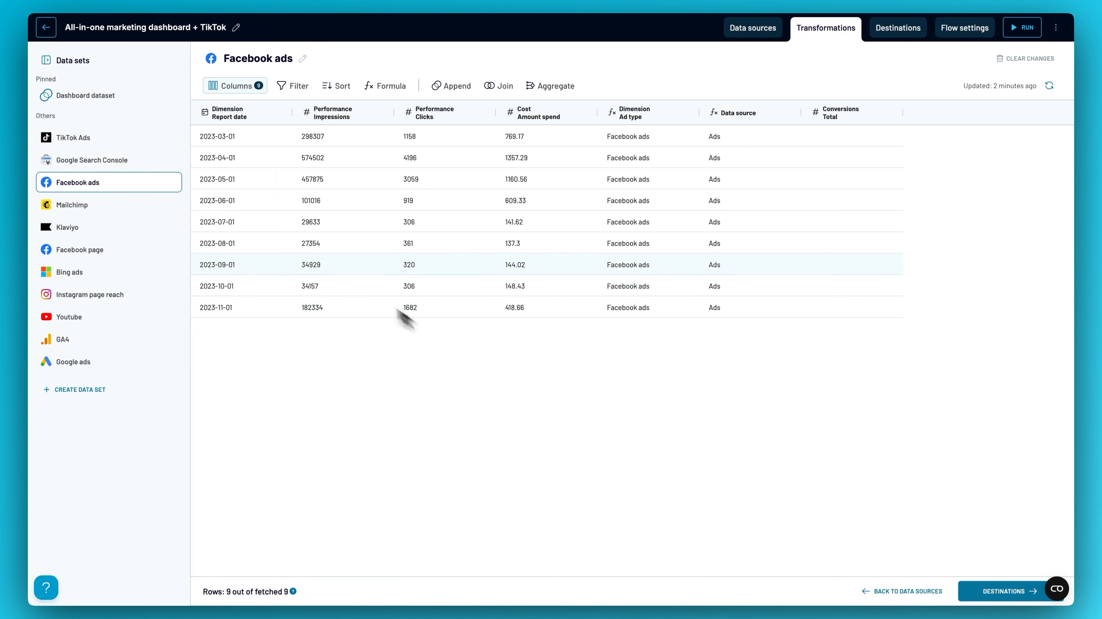
pyautogui.click(86, 137)
pyautogui.click(686, 113)
pyautogui.click(702, 124)
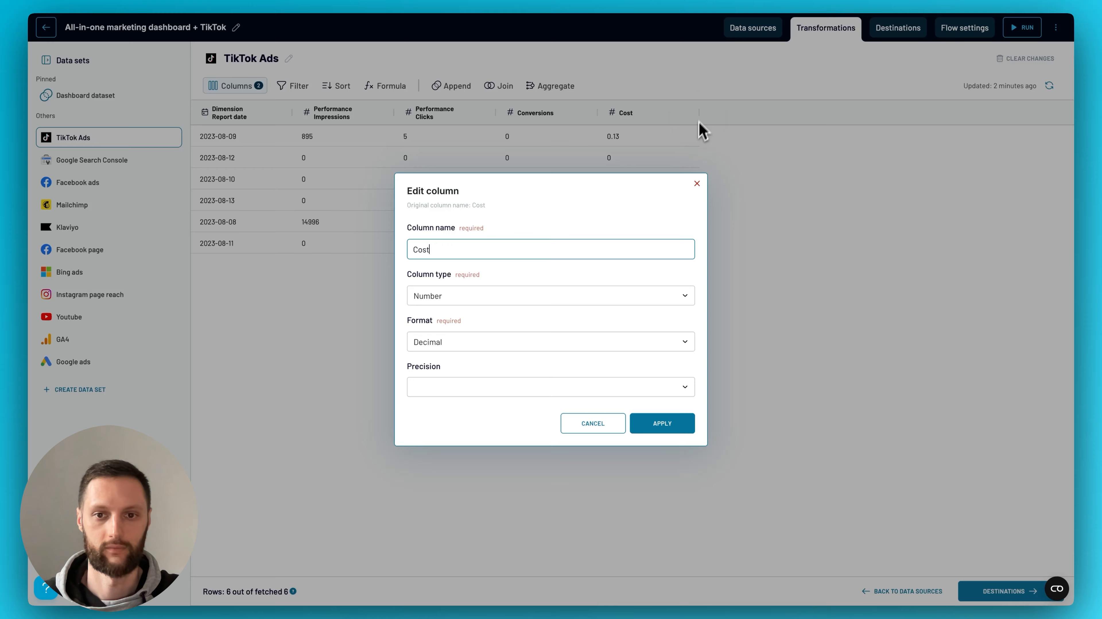
pyautogui.tripleClick(590, 254)
pyautogui.write('Cost Amount spend')
pyautogui.click(655, 423)
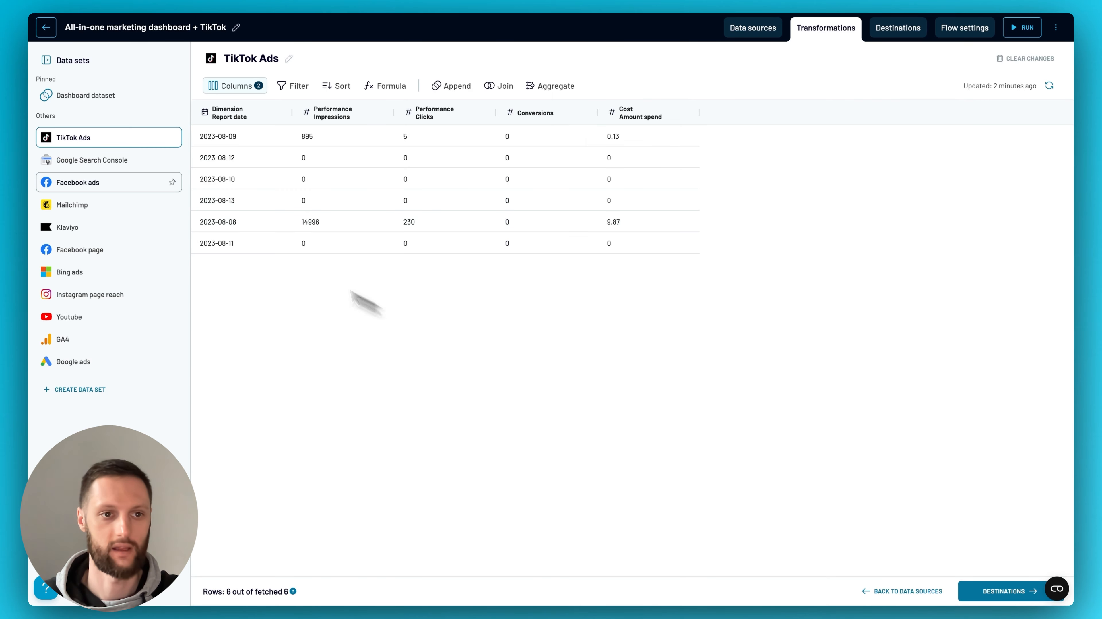
# Copy the conversions column name from Facebook ads and rename the TikTok Ads Conversions column to "Conversions: Total"
pyautogui.click(104, 190)
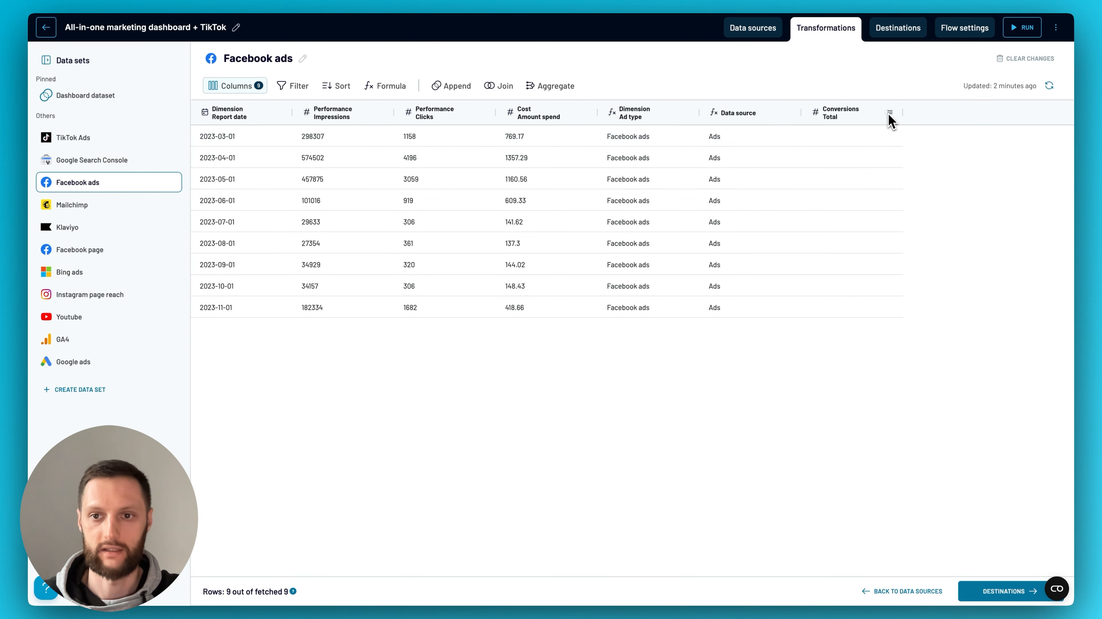
pyautogui.click(888, 115)
pyautogui.click(902, 122)
pyautogui.tripleClick(501, 254)
pyautogui.hotkey('ctrl', 'c')
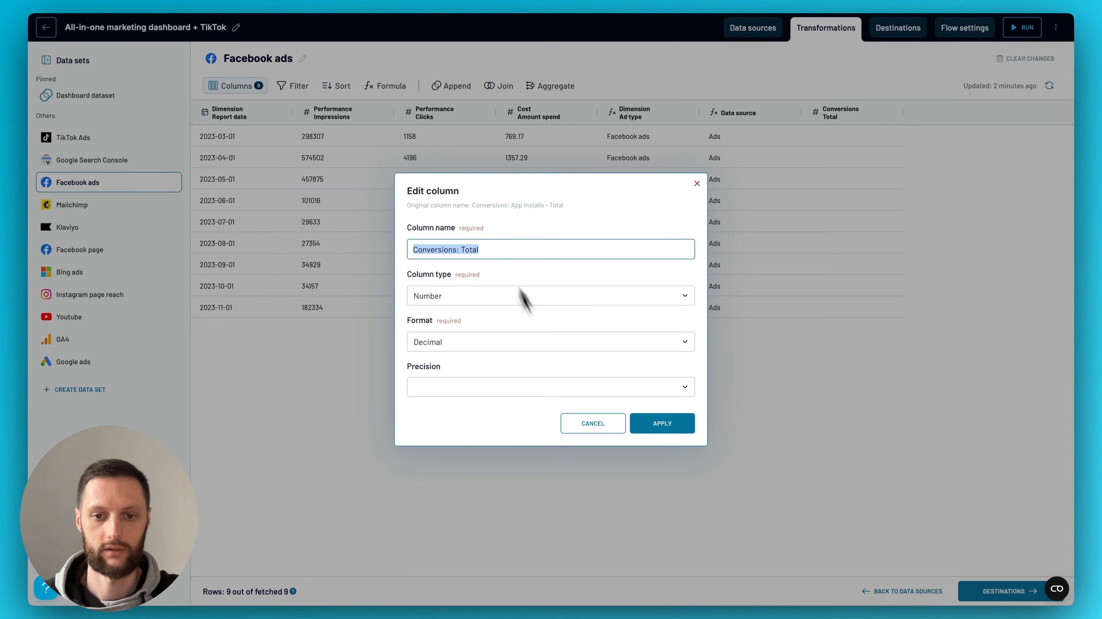
pyautogui.click(590, 424)
pyautogui.click(127, 143)
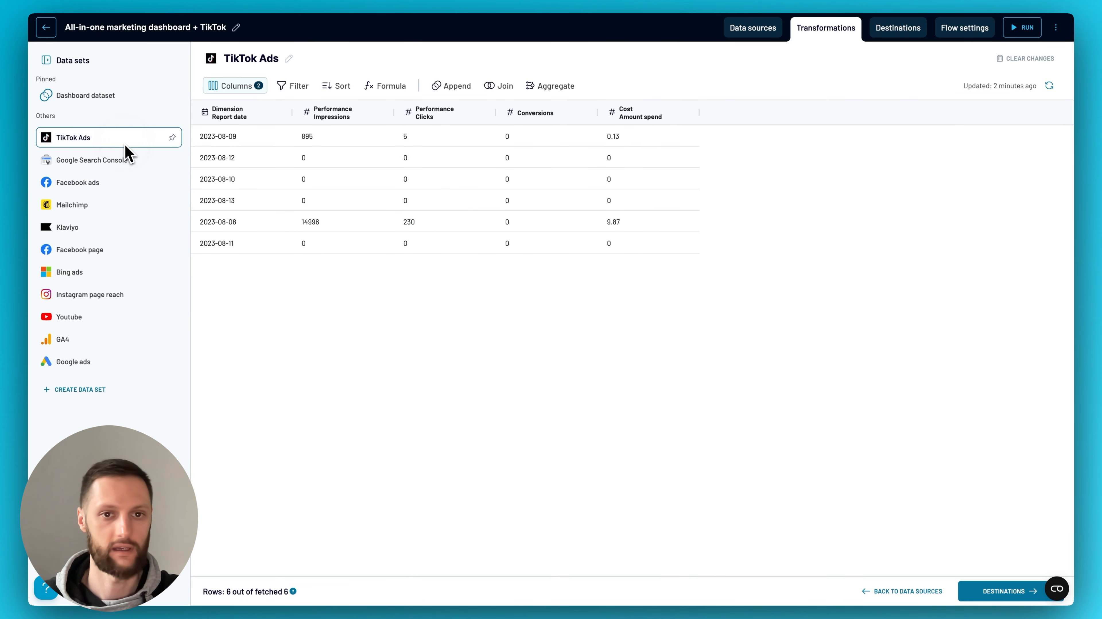
pyautogui.click(585, 112)
pyautogui.click(601, 117)
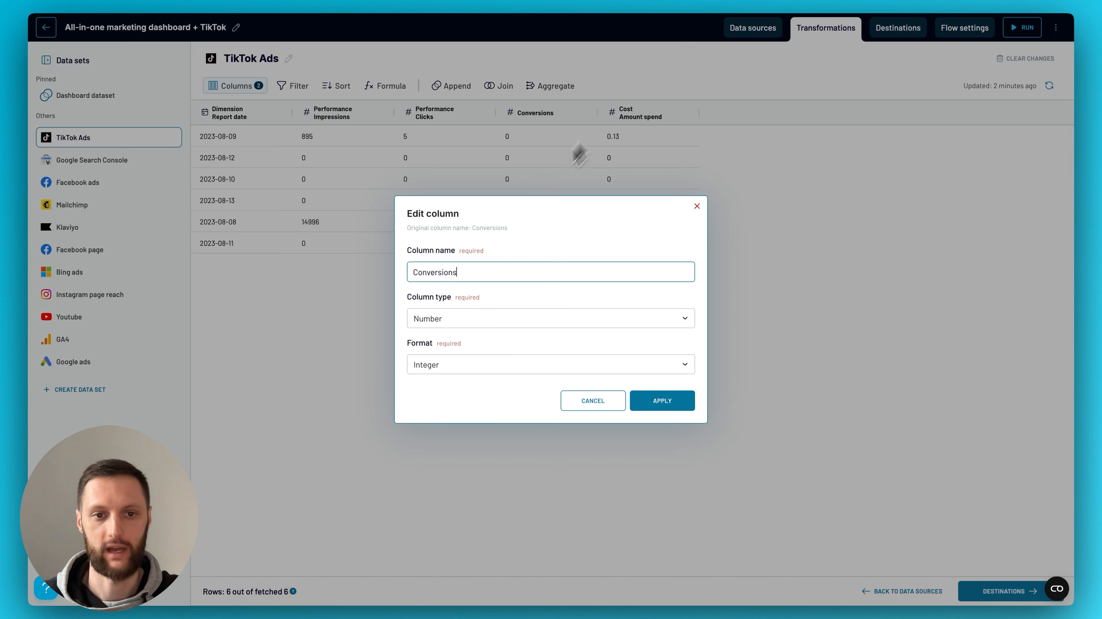
pyautogui.doubleClick(476, 273)
pyautogui.hotkey('ctrl', 'v')
pyautogui.click(647, 401)
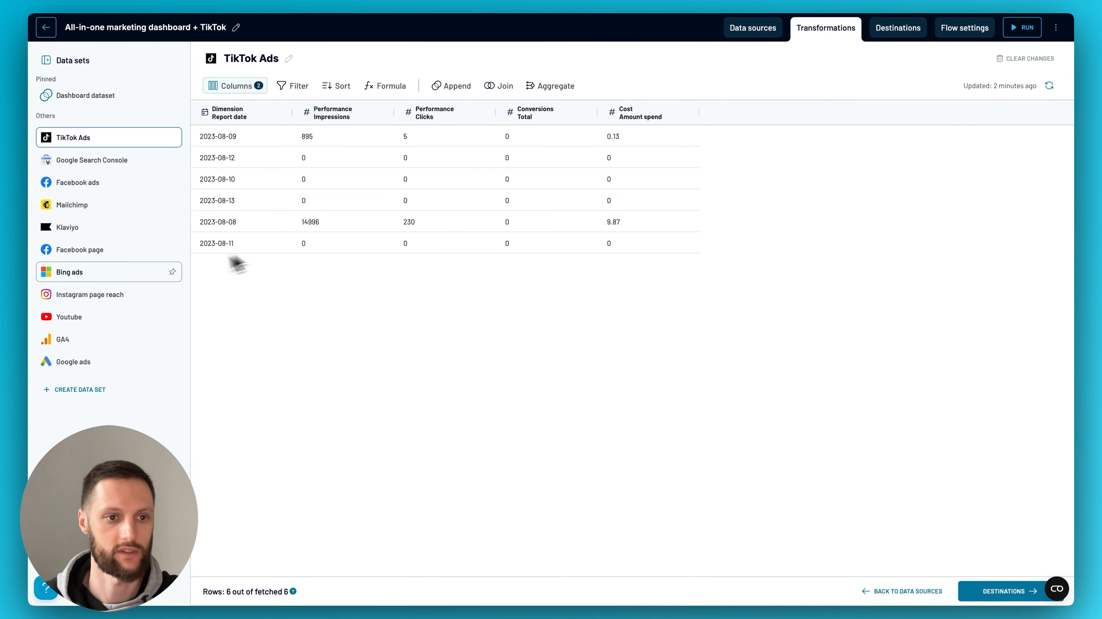
# Compare the columns of the Facebook ads and Google ads data sets with those of the TikTok Ads data set
pyautogui.click(113, 187)
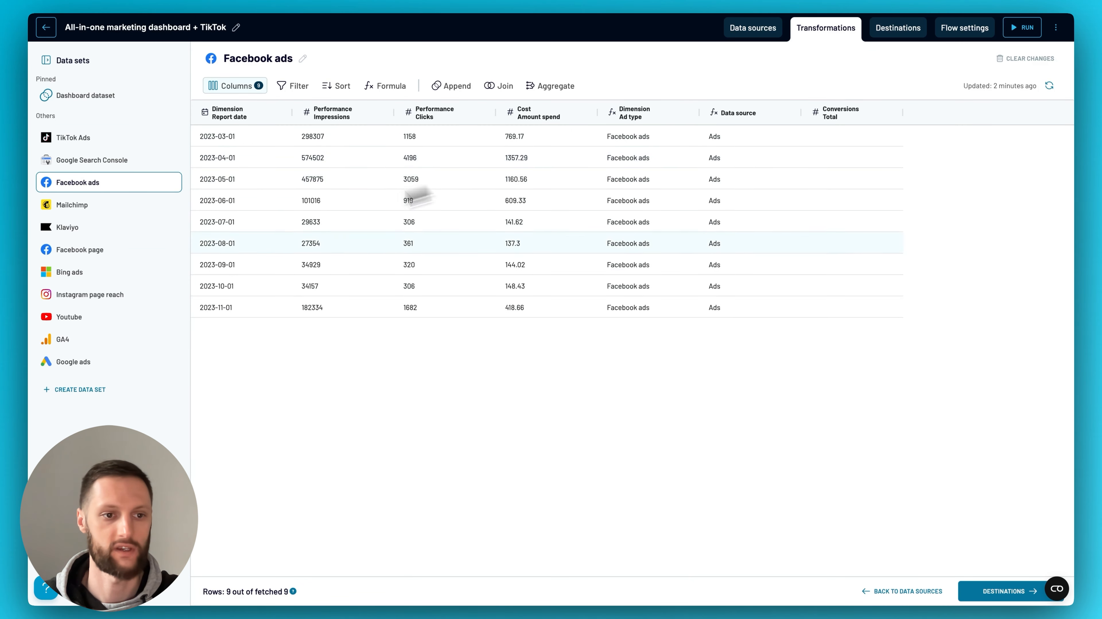
pyautogui.click(104, 363)
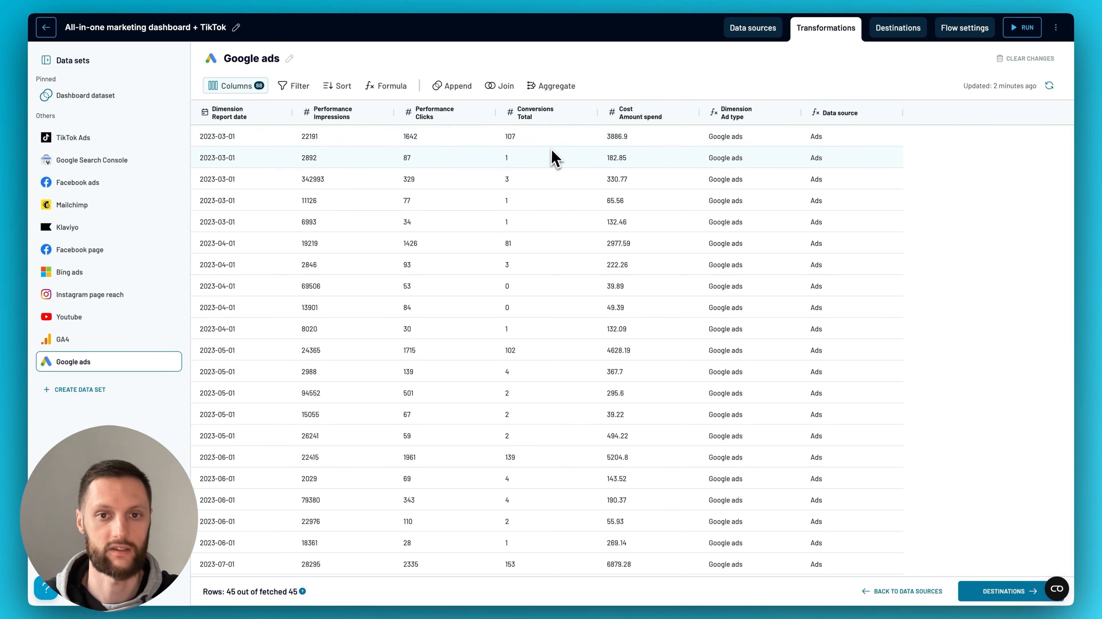
pyautogui.click(113, 142)
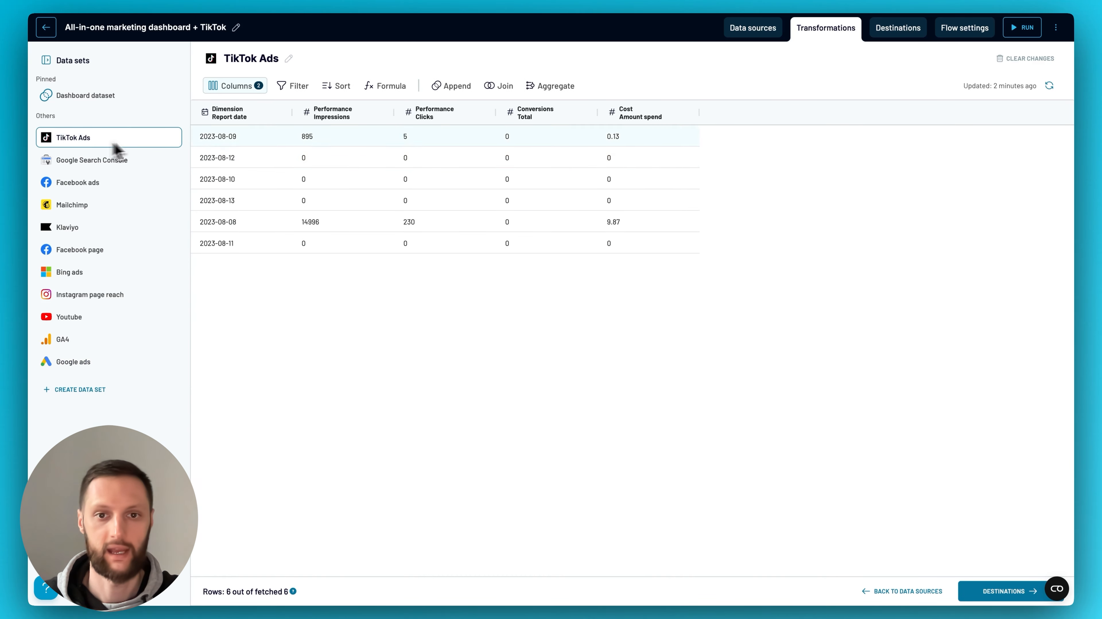
pyautogui.click(95, 185)
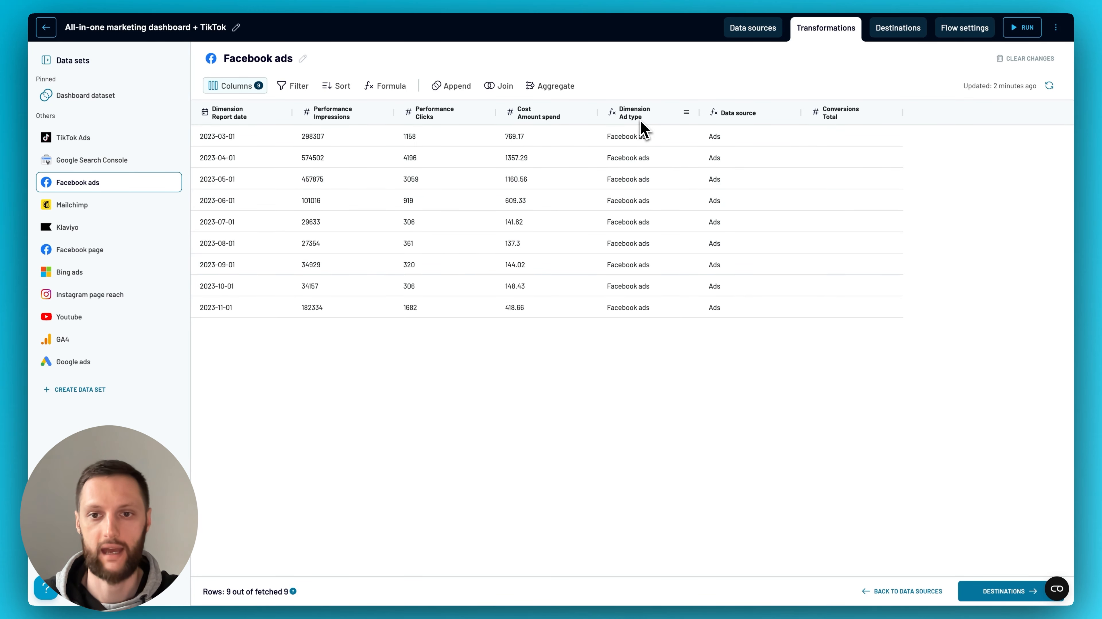
# Copy the ad type column's name from the Facebook ads data set
pyautogui.click(686, 112)
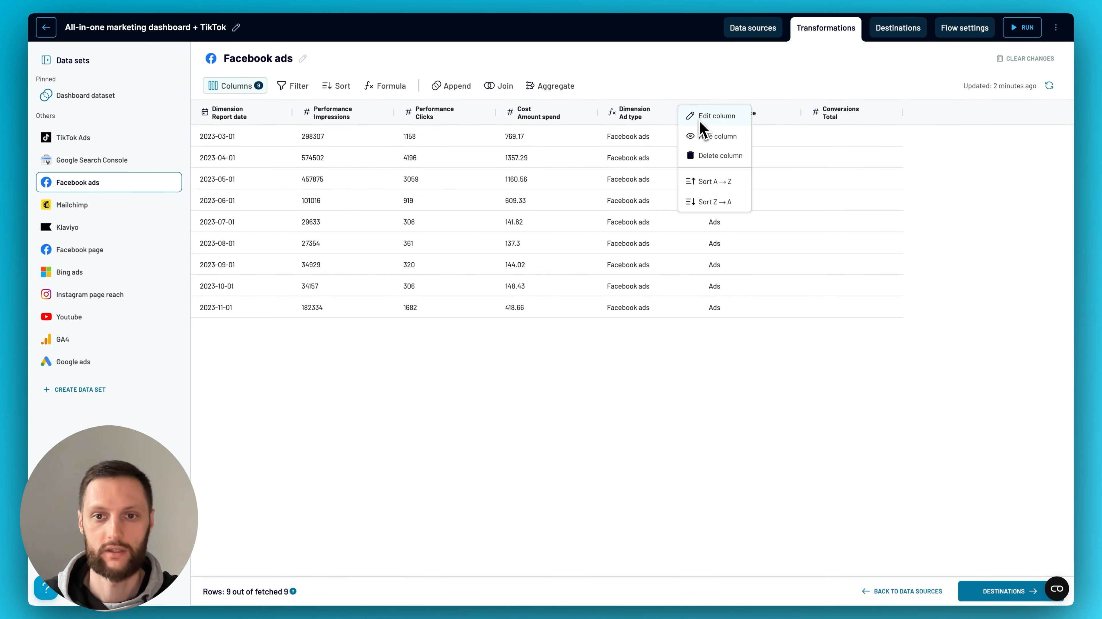
pyautogui.click(705, 117)
pyautogui.tripleClick(402, 248)
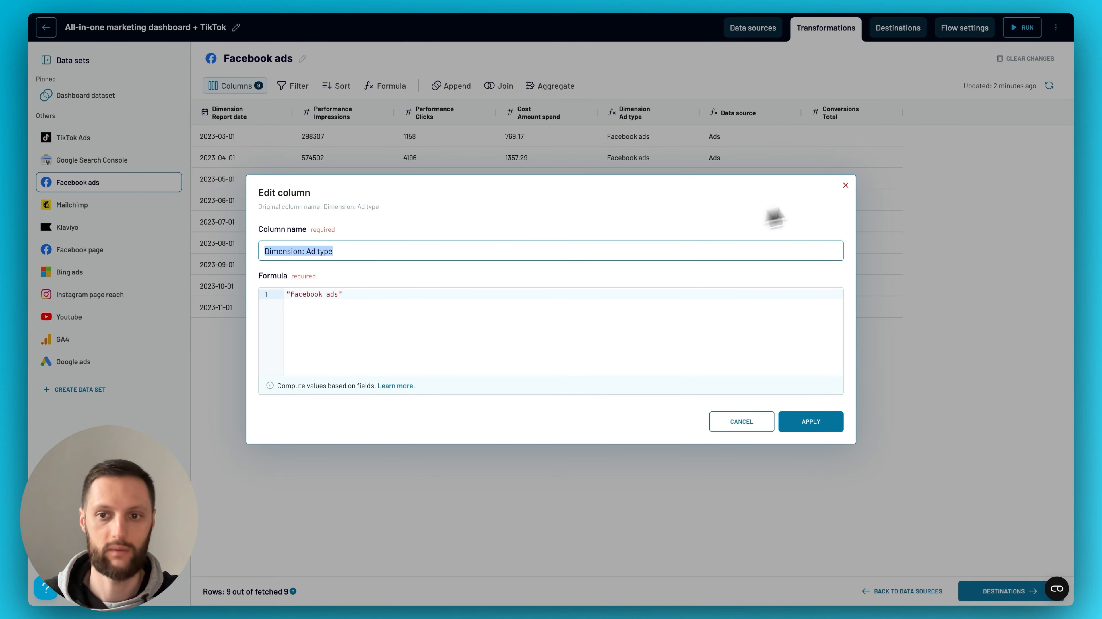
pyautogui.click(845, 185)
# Add a formula column named "Dimension: Ad type" with the formula 'TikTok ads' to the TikTok Ads data set
pyautogui.click(115, 145)
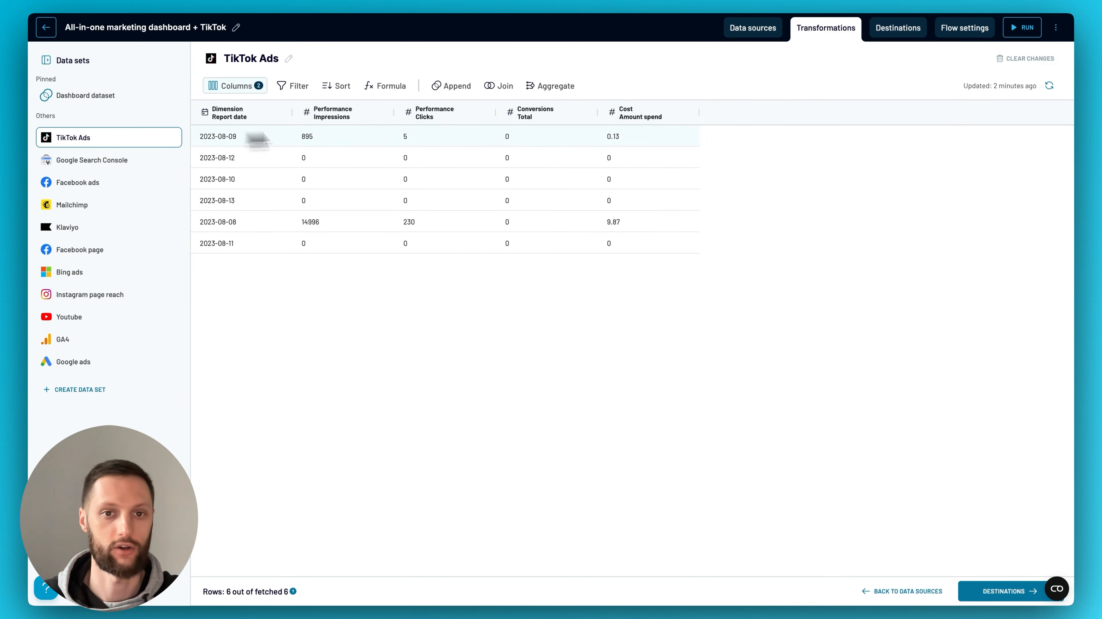
pyautogui.click(392, 89)
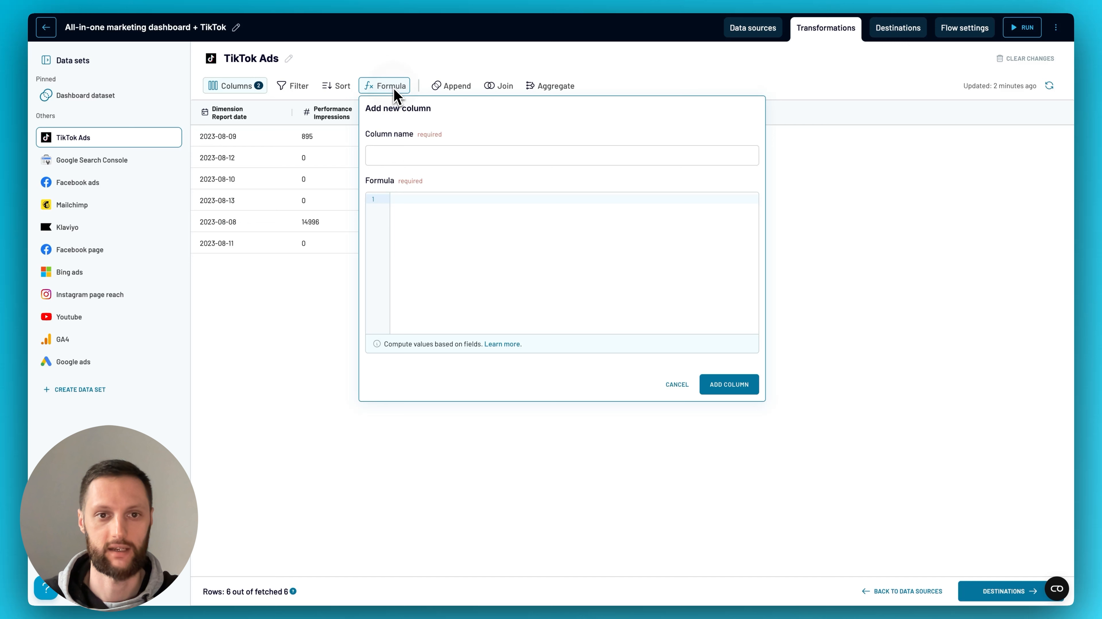
pyautogui.click(458, 158)
pyautogui.write('Dimension: Ad type')
pyautogui.click(449, 218)
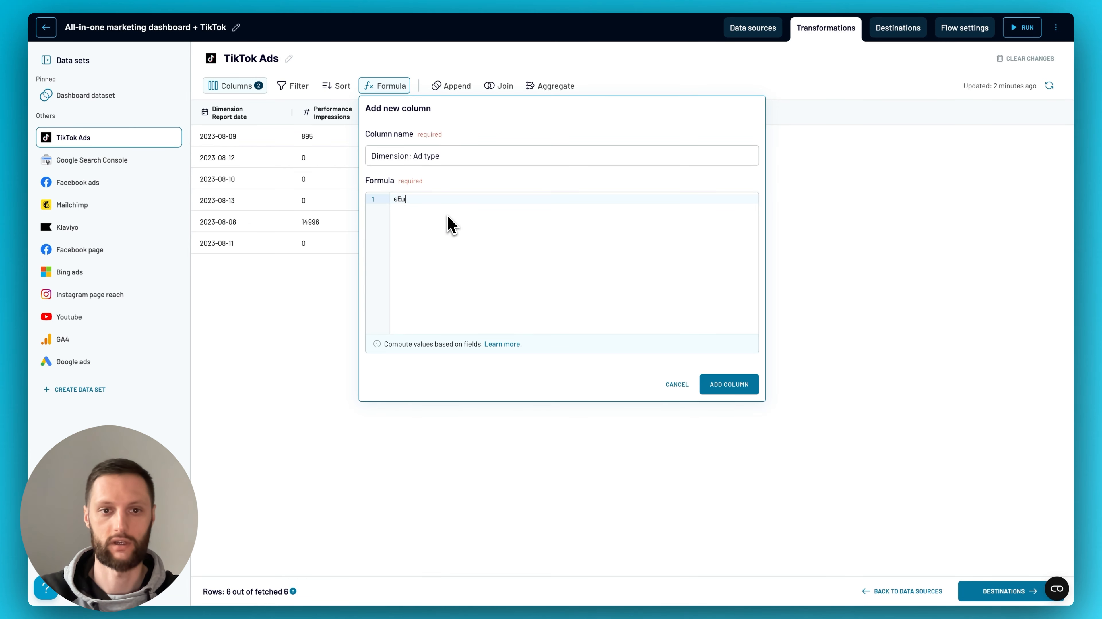
pyautogui.write("'")
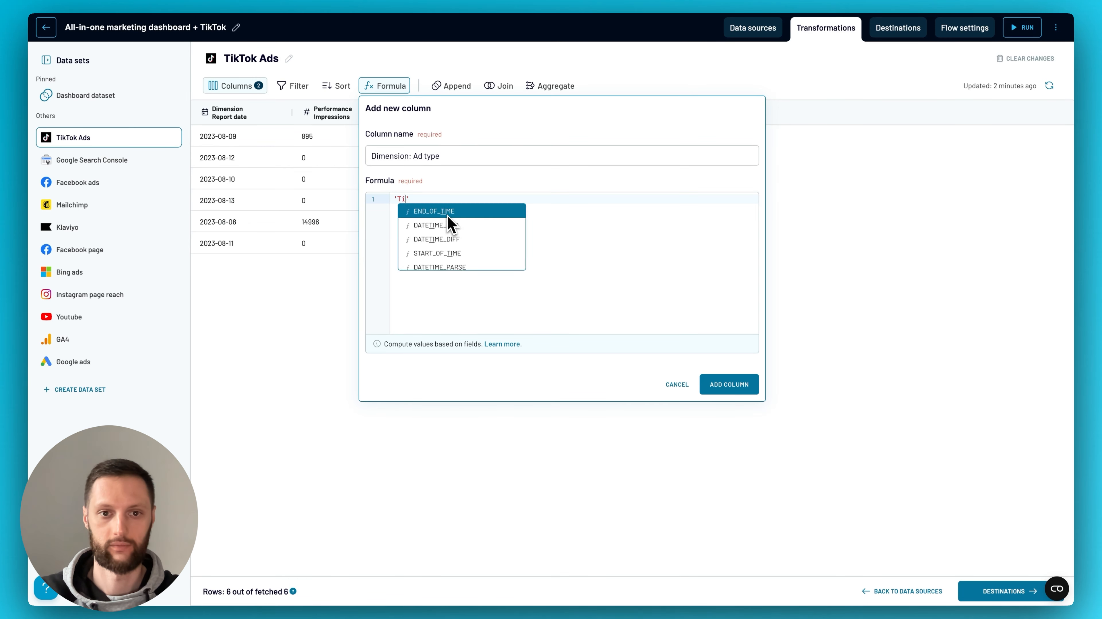
pyautogui.write('TikTok ads')
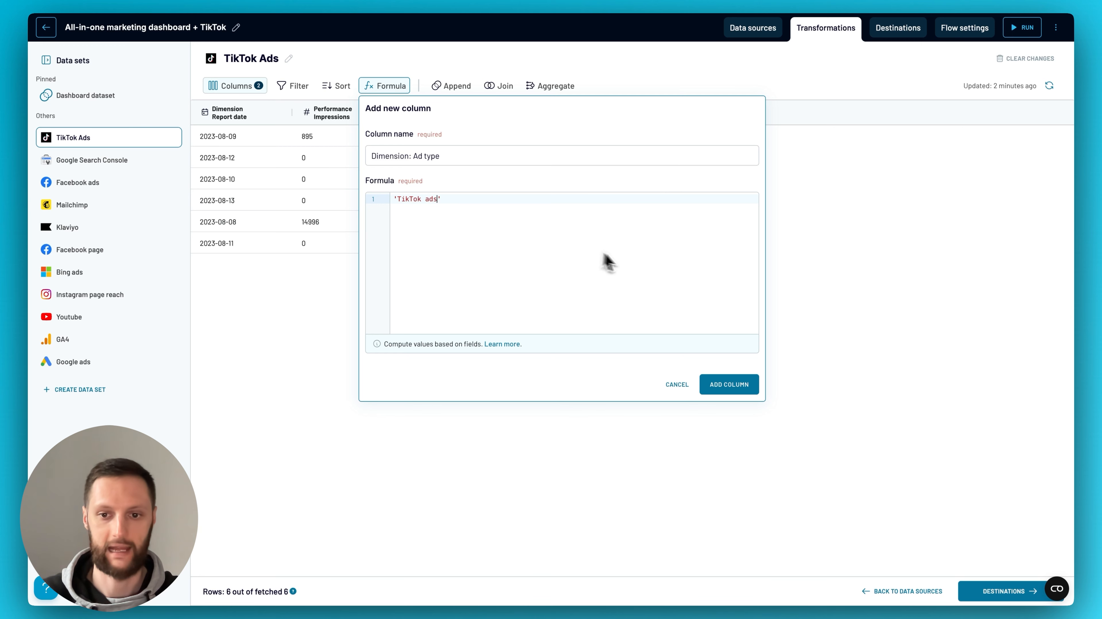
pyautogui.click(728, 387)
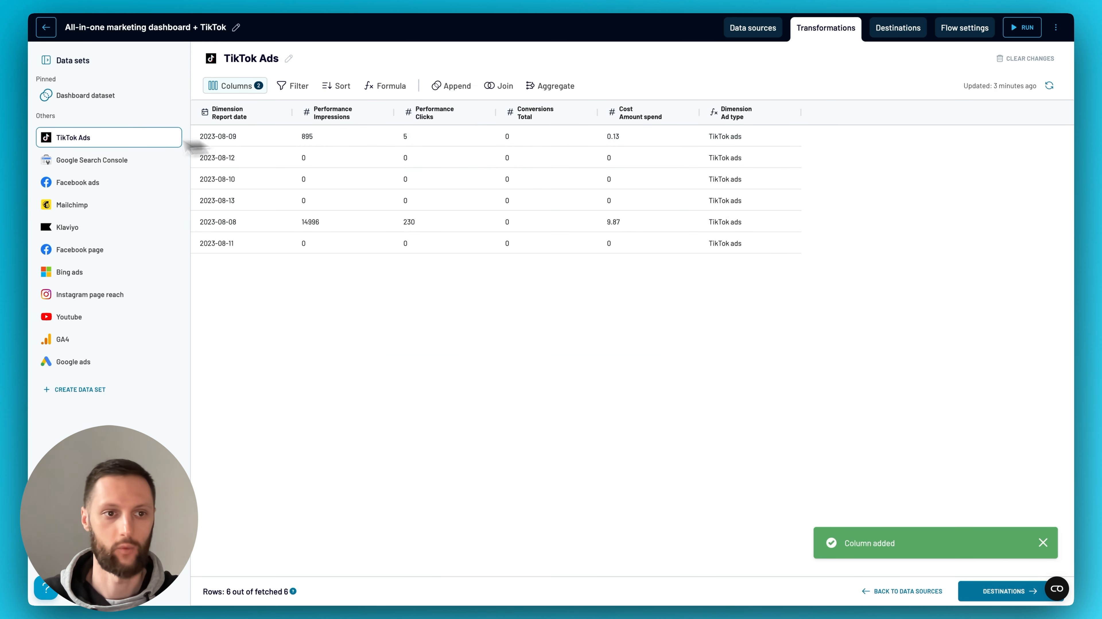
# Copy the name of the Data source column from the Facebook ads data set
pyautogui.click(91, 189)
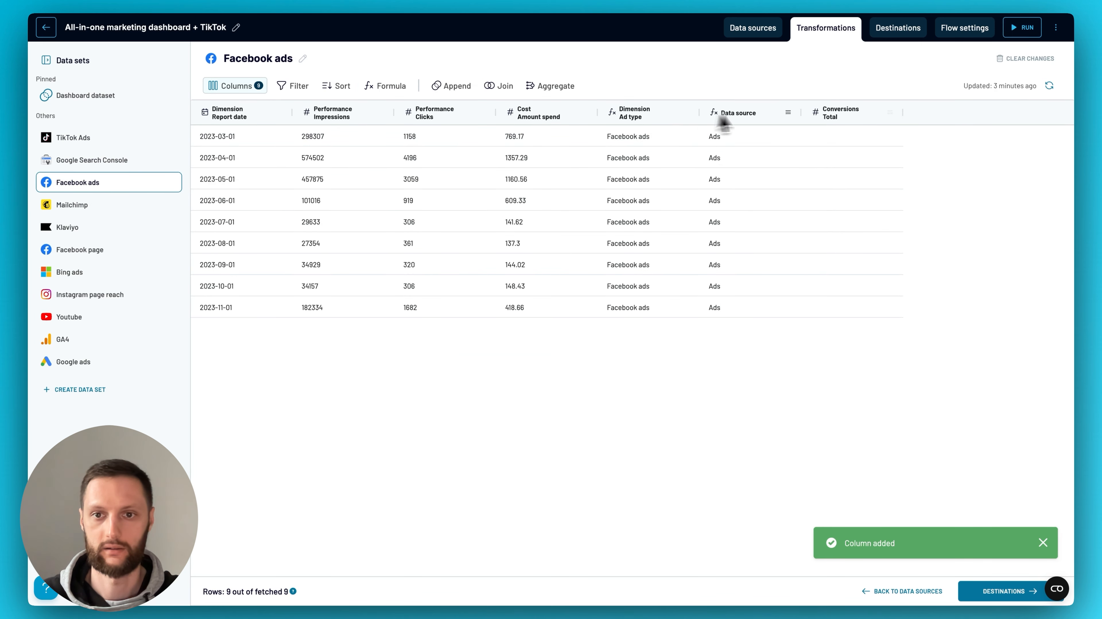
pyautogui.click(797, 113)
pyautogui.click(804, 120)
pyautogui.tripleClick(452, 253)
pyautogui.press('super+c')
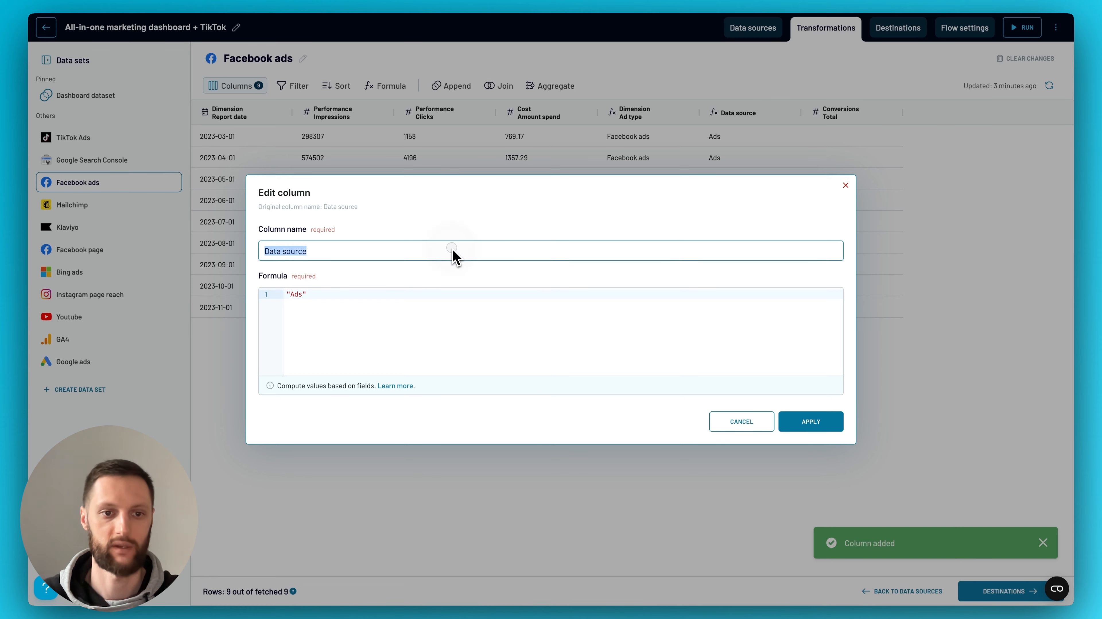
pyautogui.click(844, 182)
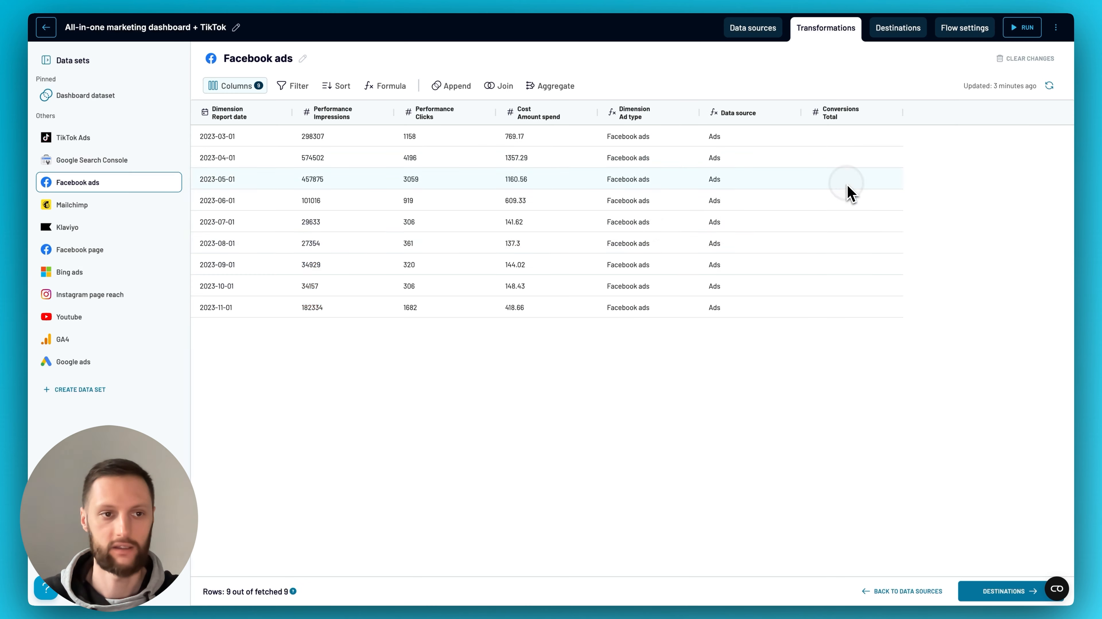
# Add a formula column named "Data source" with the formula 'Ads' to the TikTok Ads data set
pyautogui.click(87, 143)
pyautogui.click(397, 90)
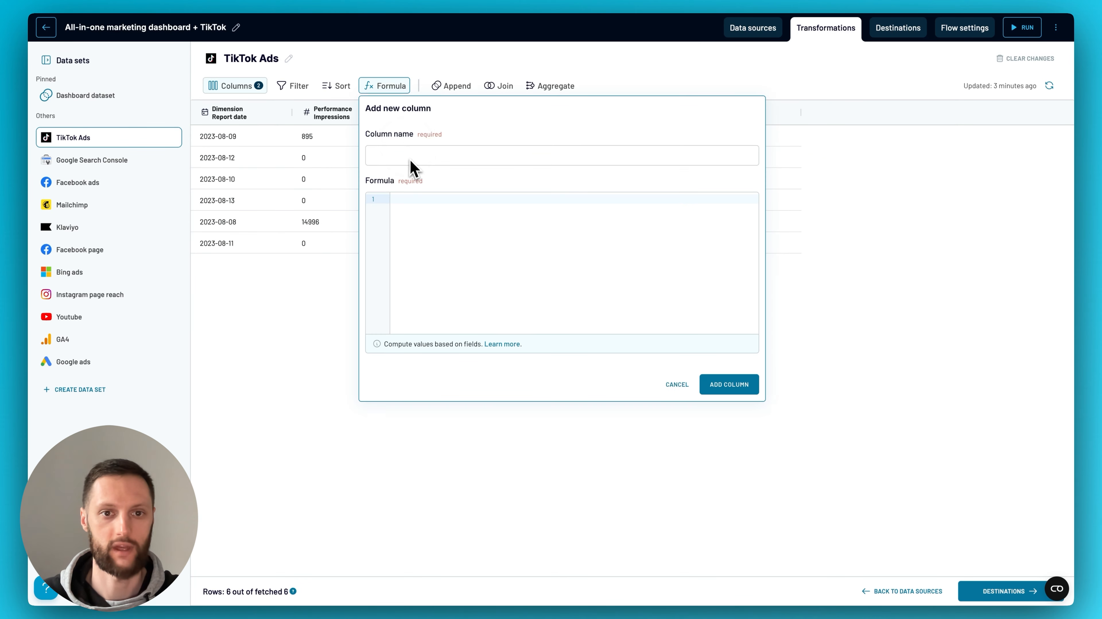
pyautogui.click(410, 160)
pyautogui.press('super+v')
pyautogui.click(432, 219)
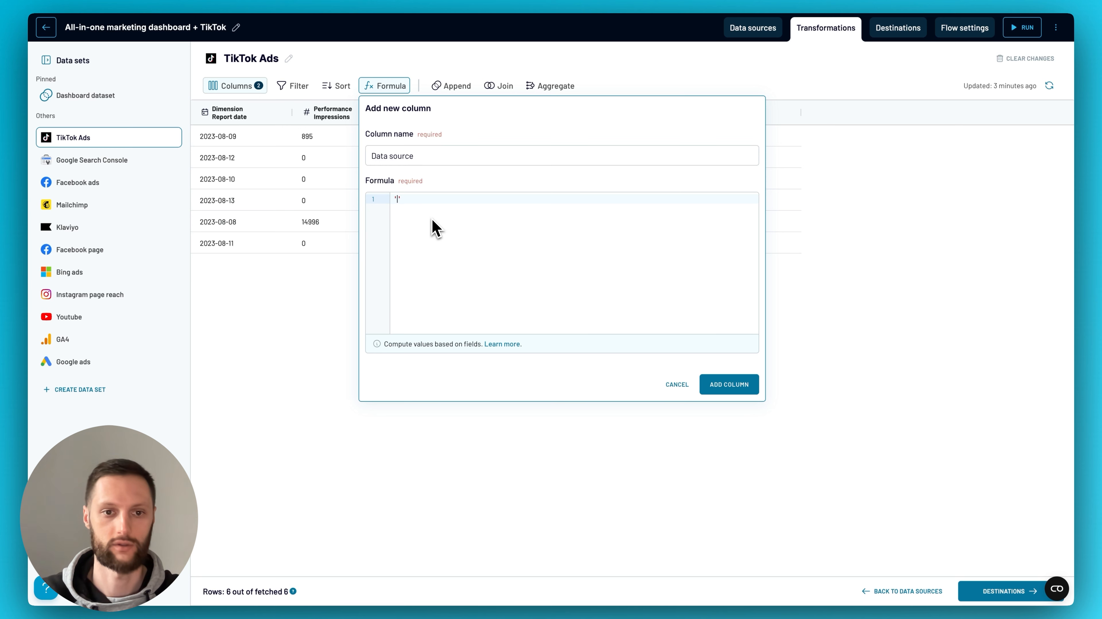
pyautogui.write("'Ads")
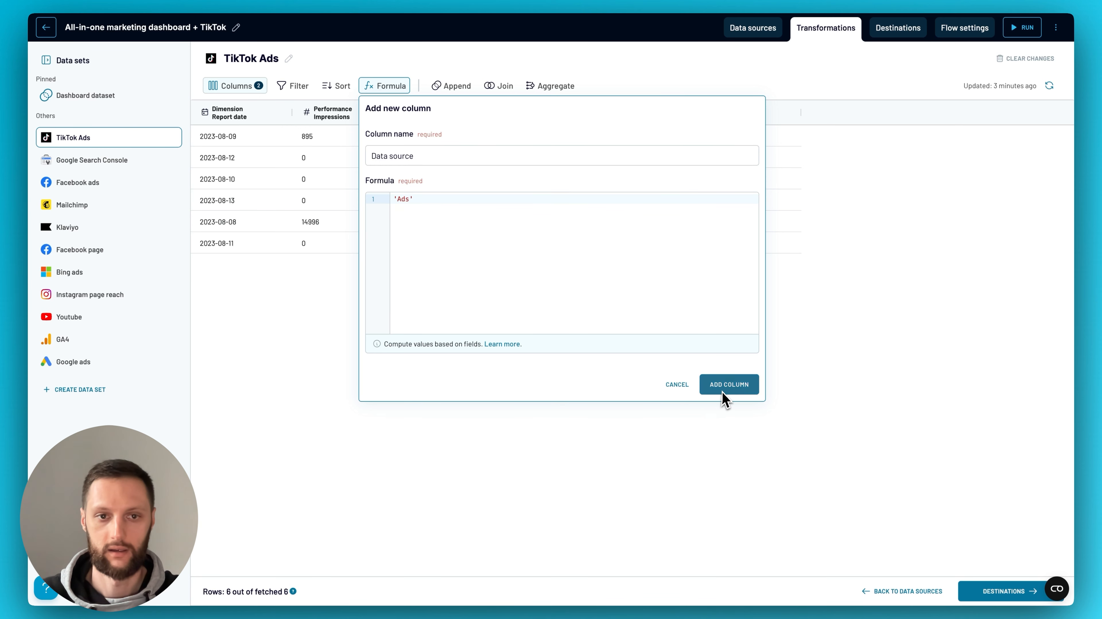
pyautogui.click(728, 385)
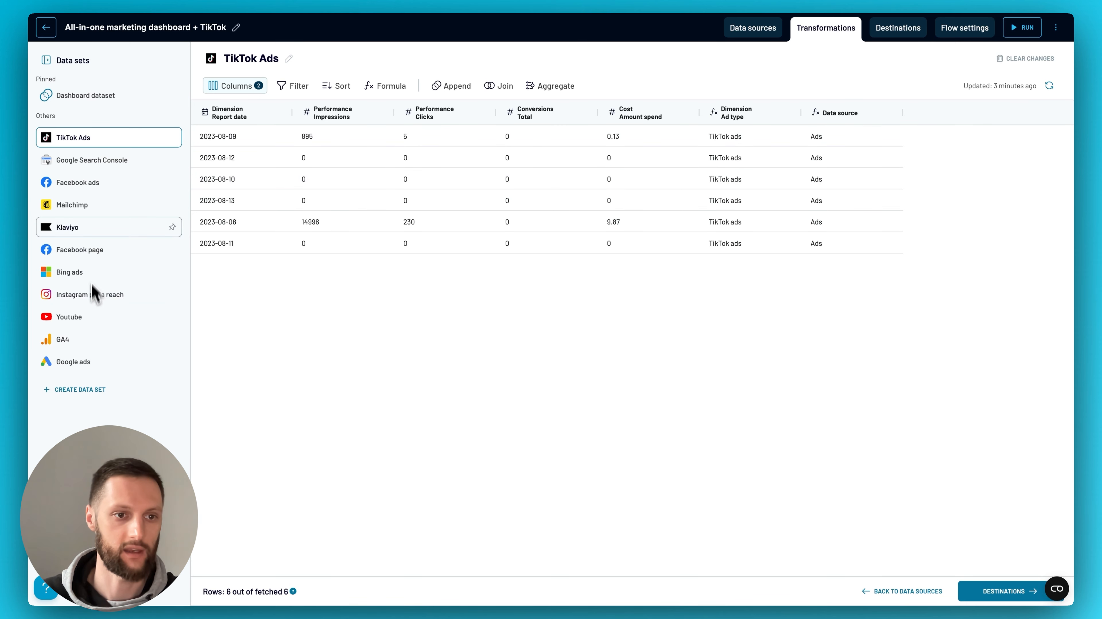
# Check the Facebook ads report dates and add a TikTok Ads formula column "date" with START_OF_TIME(Dimension: Report date,'month')
pyautogui.click(102, 186)
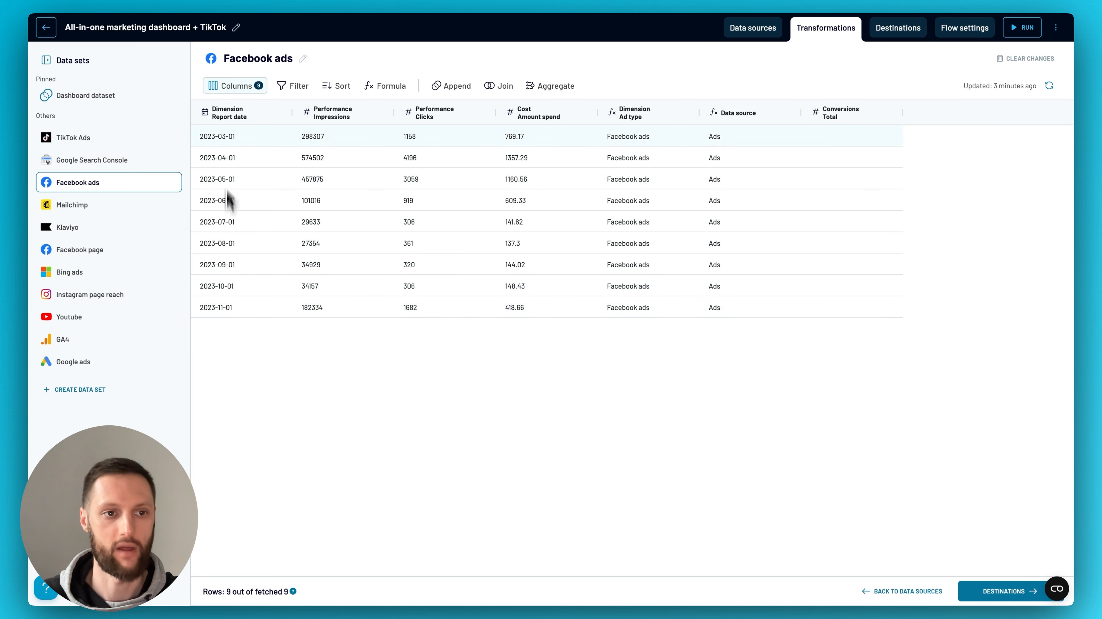
pyautogui.click(89, 142)
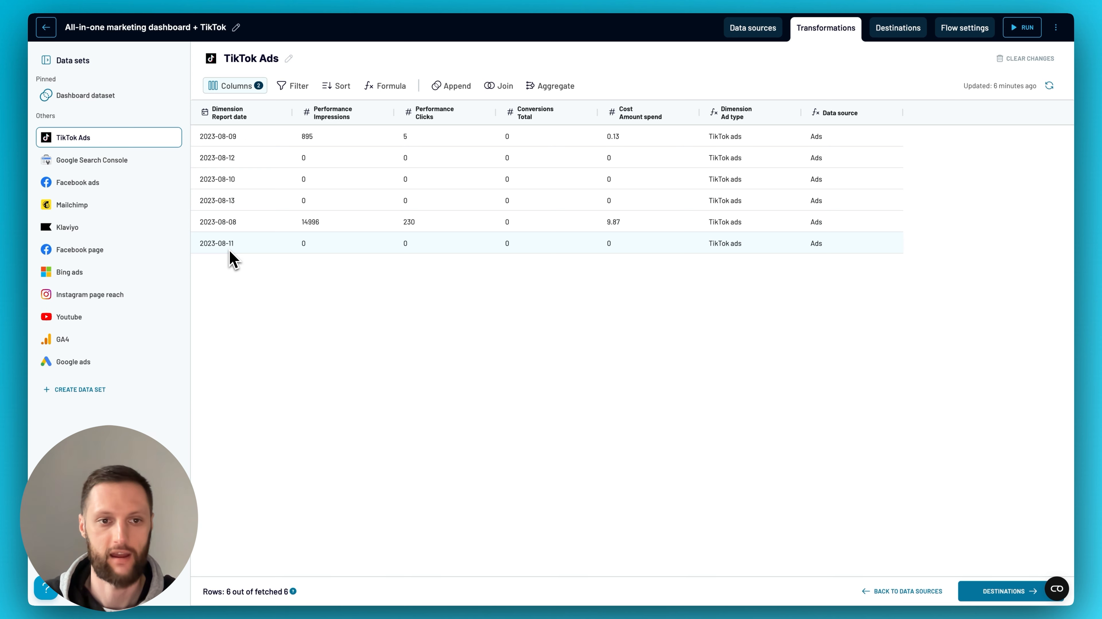
pyautogui.click(387, 89)
pyautogui.click(414, 162)
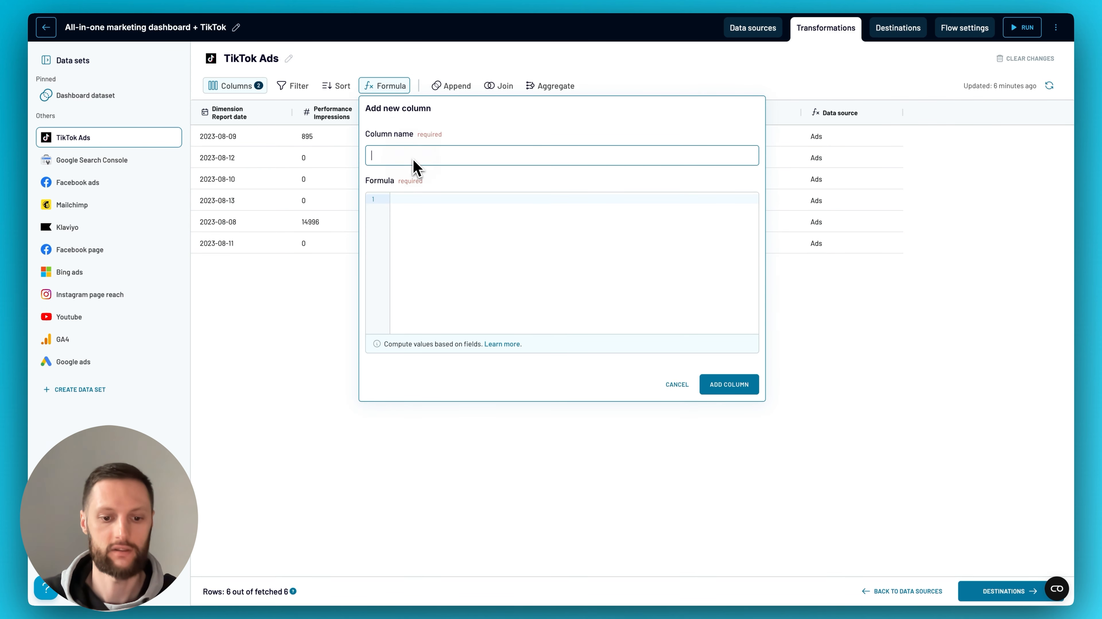
pyautogui.write('date')
pyautogui.click(450, 230)
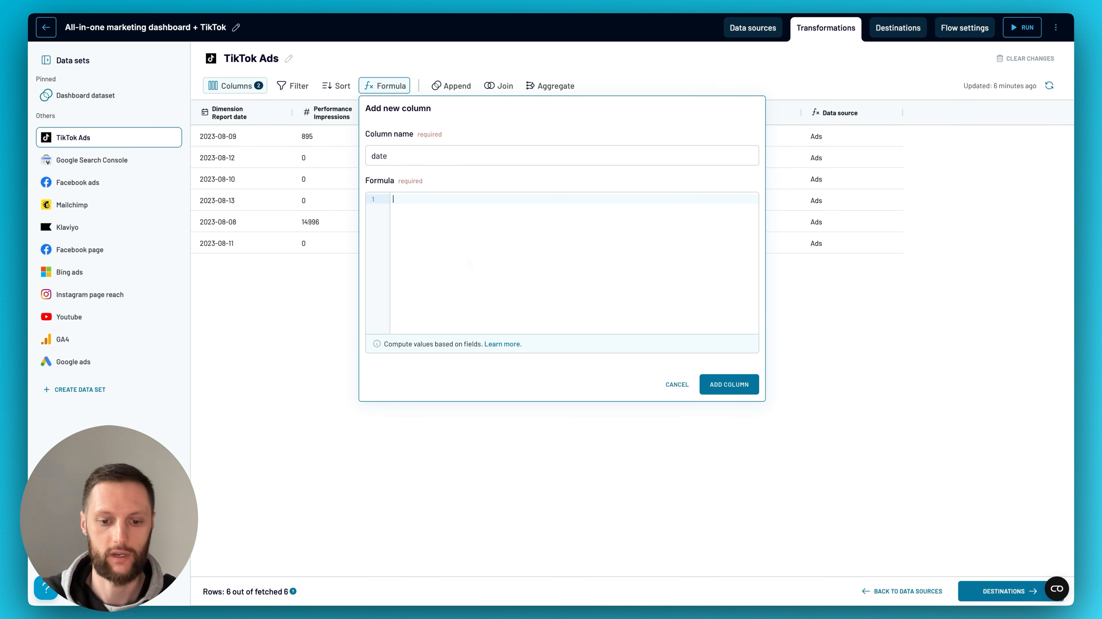
pyautogui.write('sta')
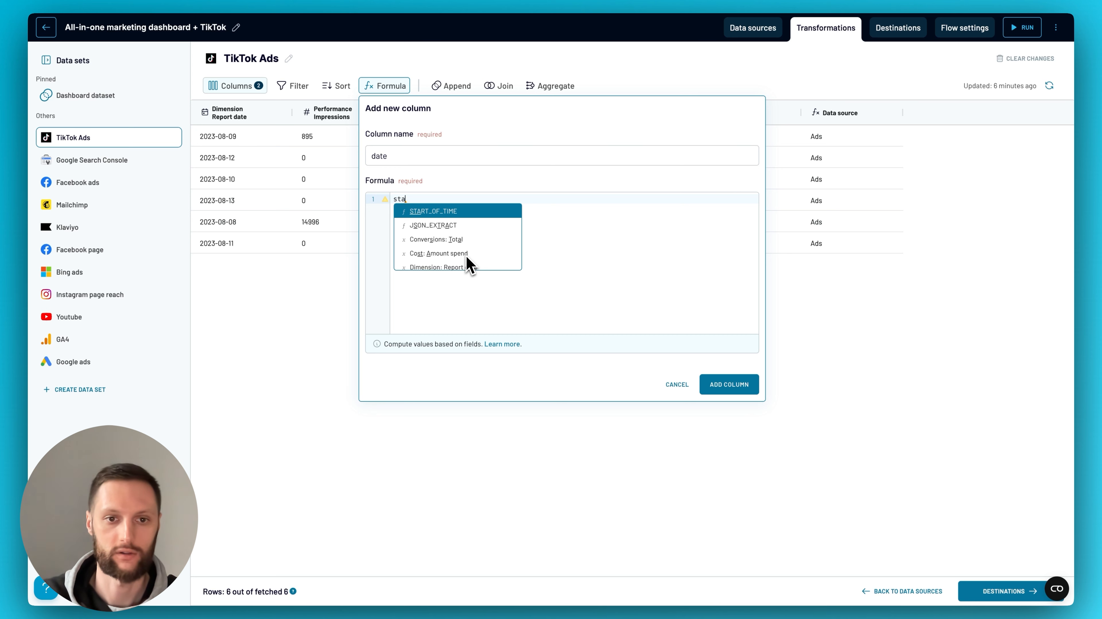
pyautogui.press('Return')
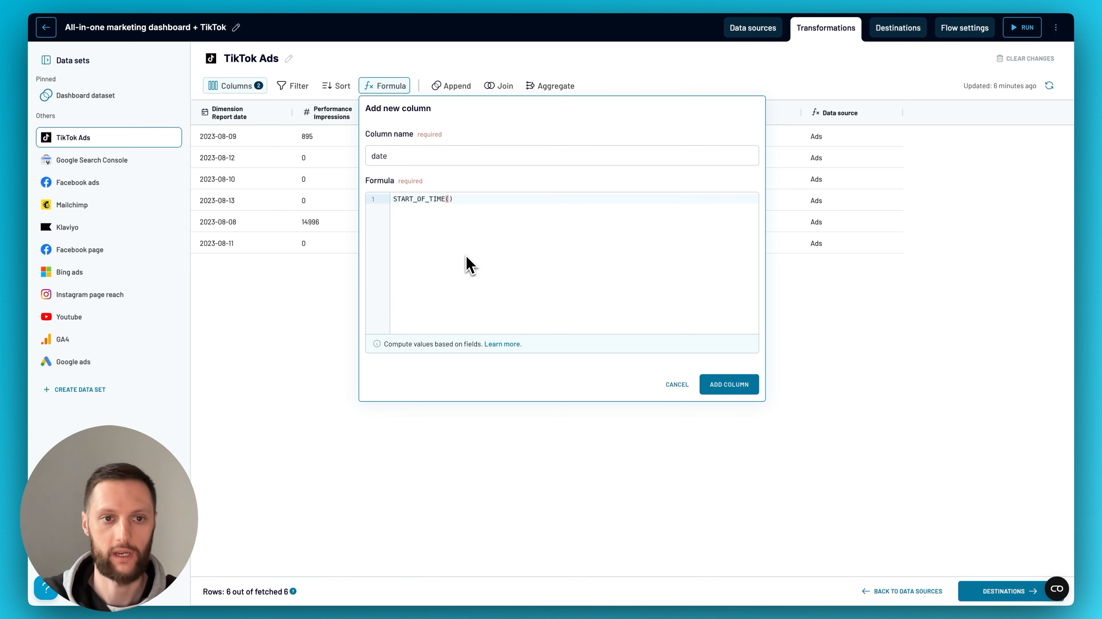
pyautogui.write('repo')
pyautogui.press('Return')
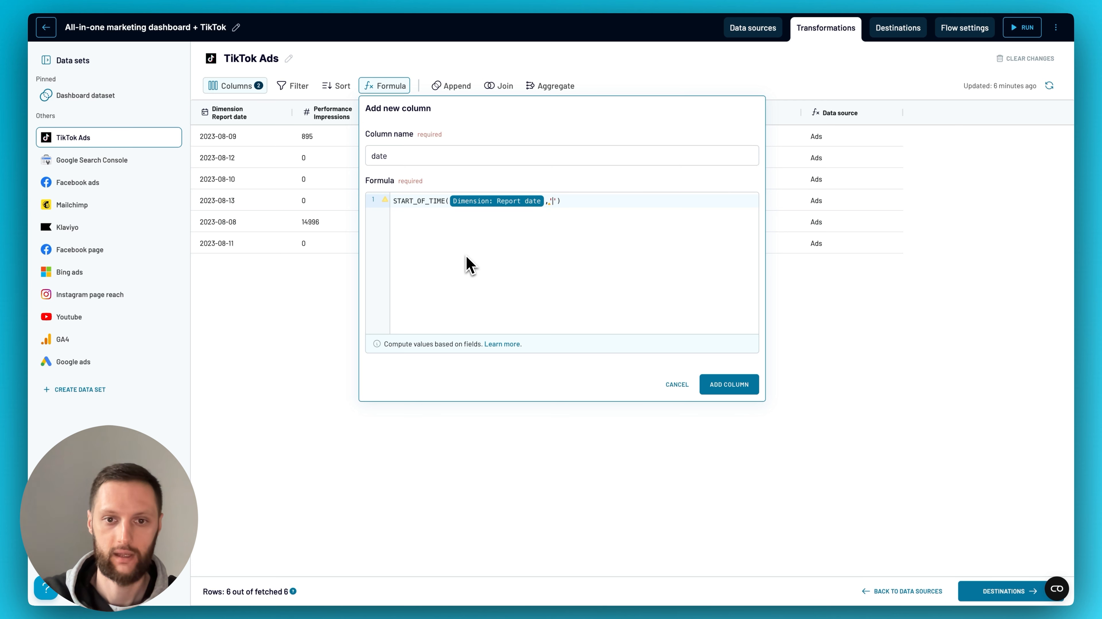
pyautogui.write(",'month")
pyautogui.press('Return')
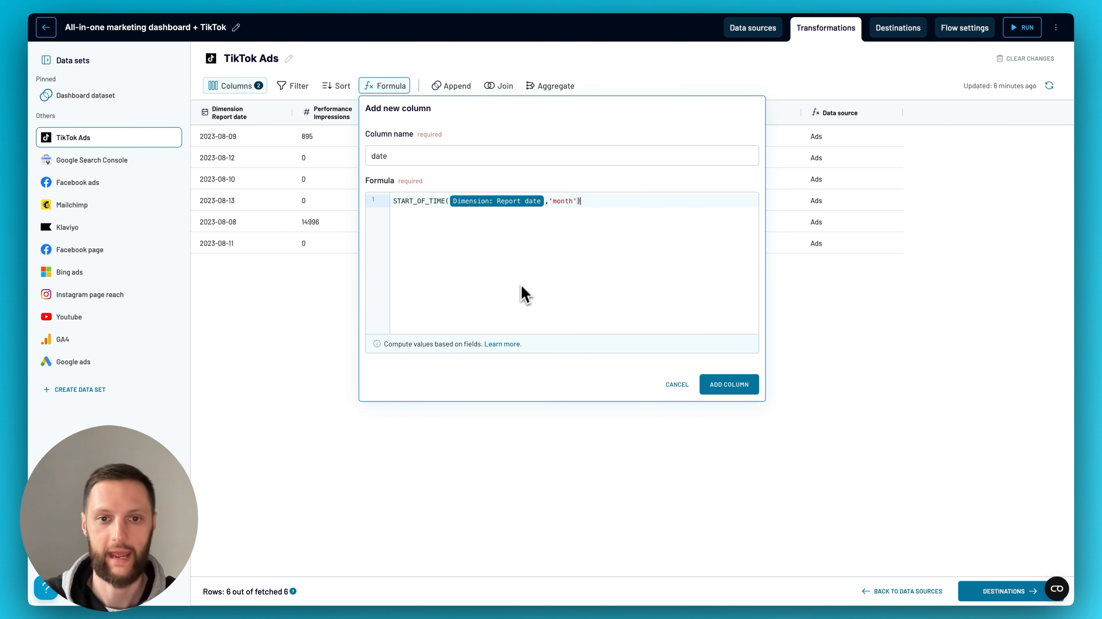
pyautogui.click(728, 385)
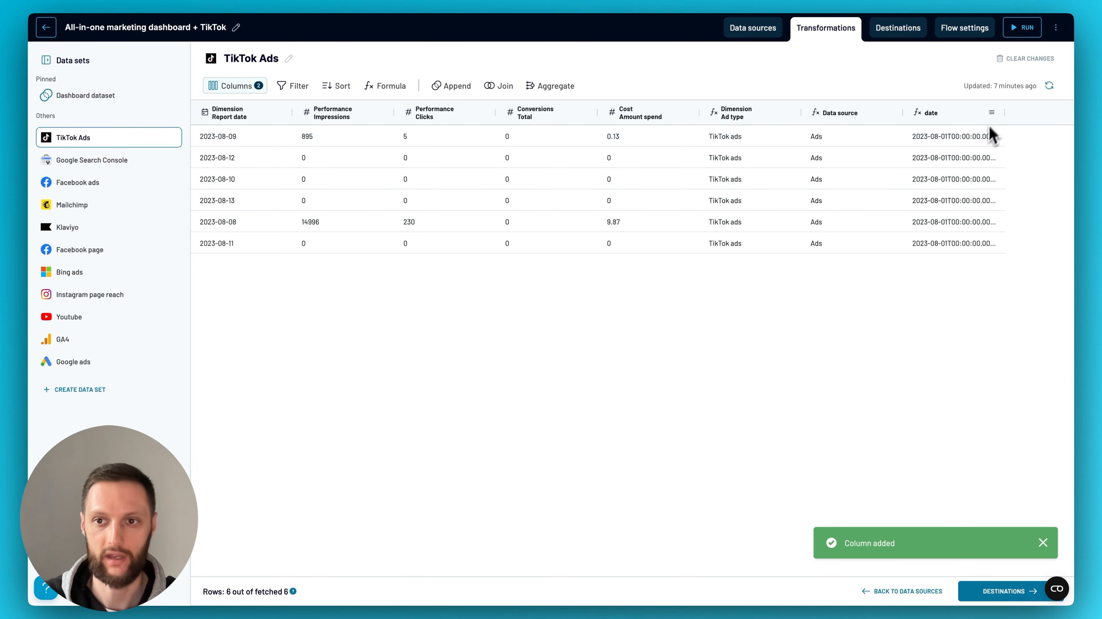
# Edit the date column's formula so that DATE_FORMAT wraps the existing START_OF_TIME expression
pyautogui.click(993, 114)
pyautogui.click(1001, 118)
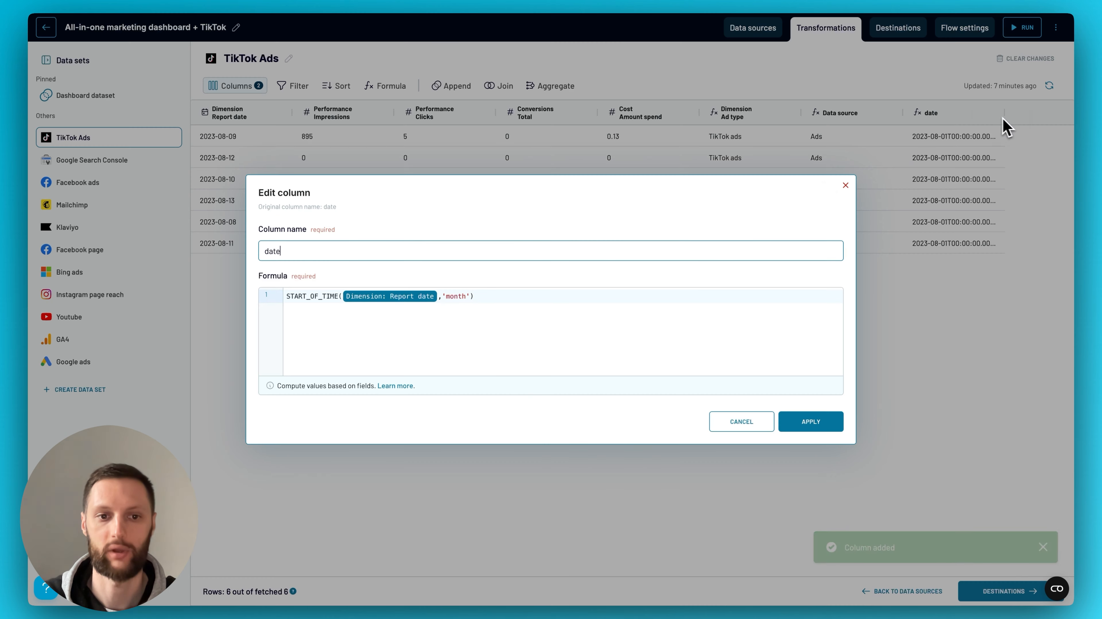
pyautogui.click(481, 305)
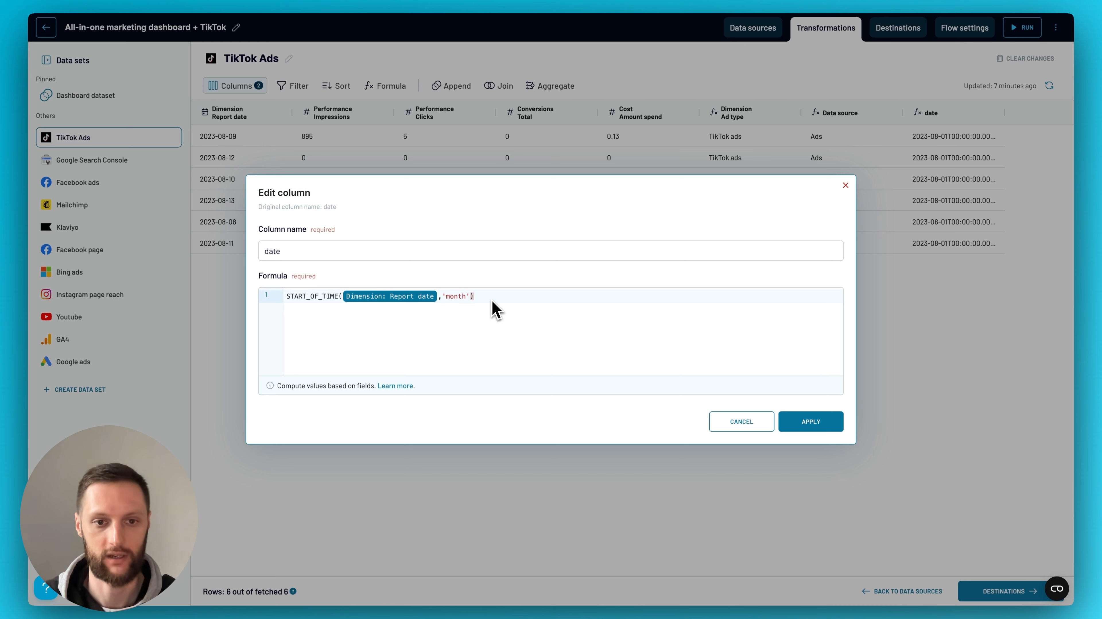
pyautogui.hotkey('ctrl', 'a')
pyautogui.hotkey('ctrl', 'c')
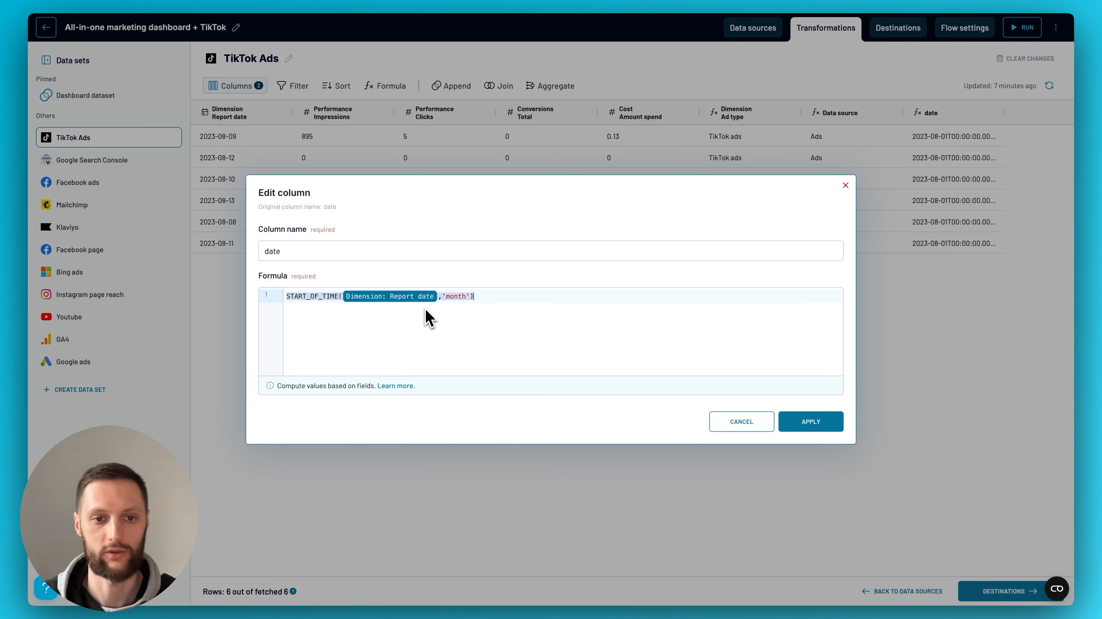
pyautogui.press('BackSpace')
pyautogui.write('date')
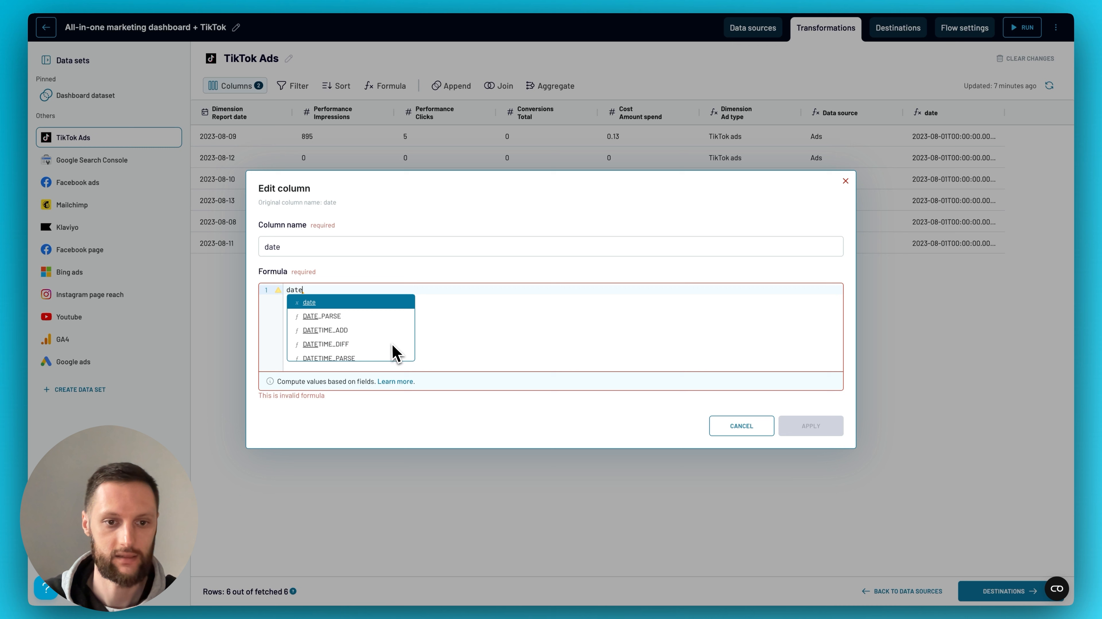
pyautogui.scroll(-3, 394, 351)
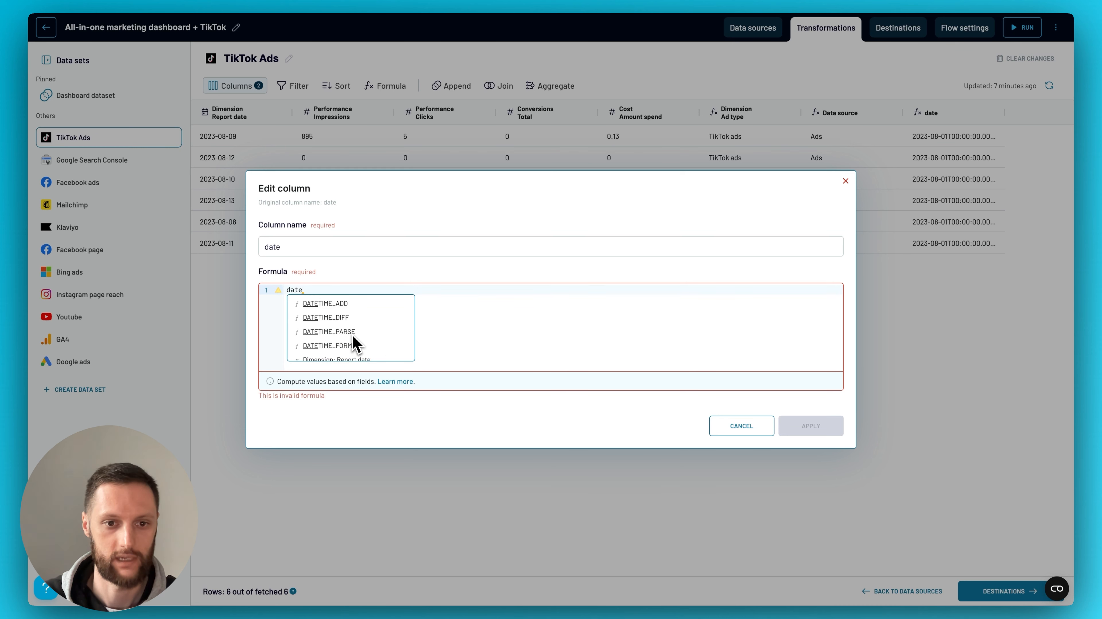
pyautogui.click(351, 347)
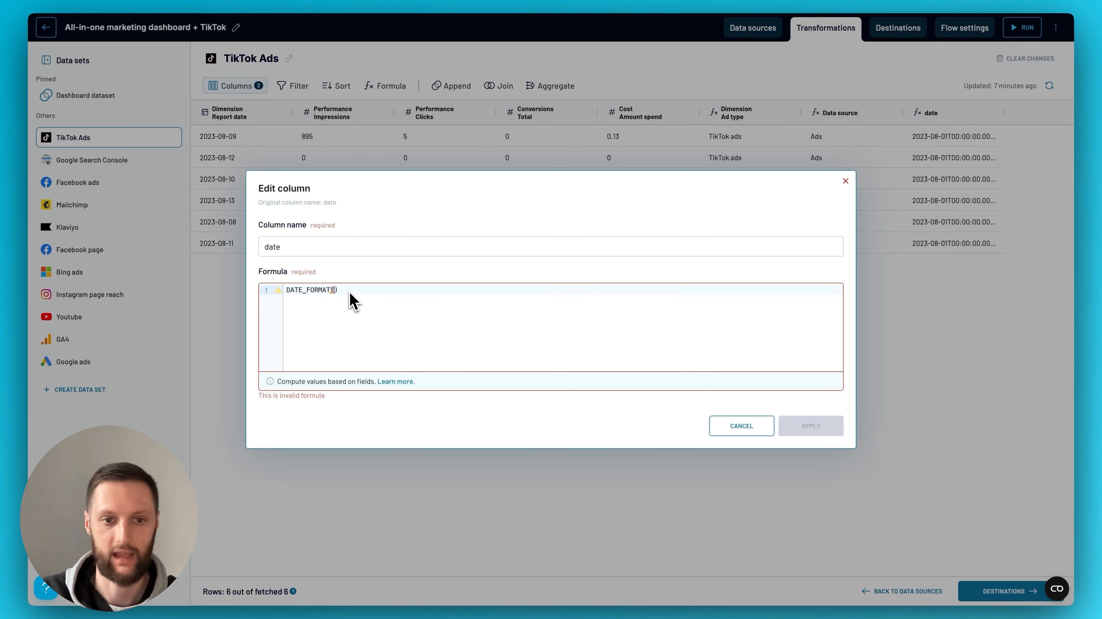
pyautogui.hotkey('ctrl', 'v')
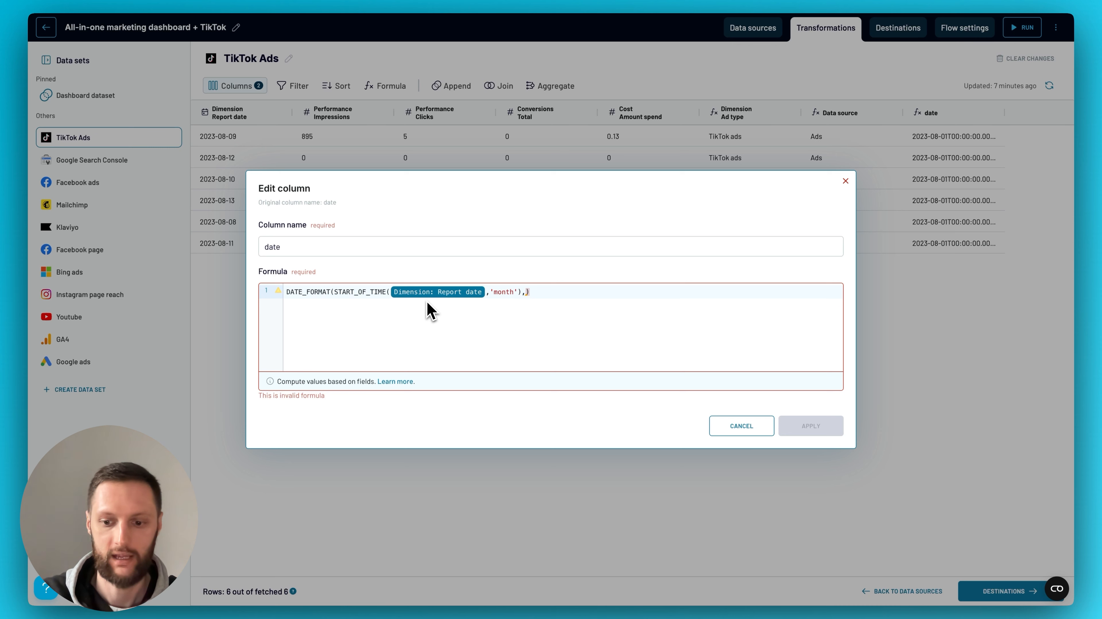
# Add 'YYYY-MM-DD' as the format argument of the DATE_FORMAT function in the date column's formula
pyautogui.write('YY')
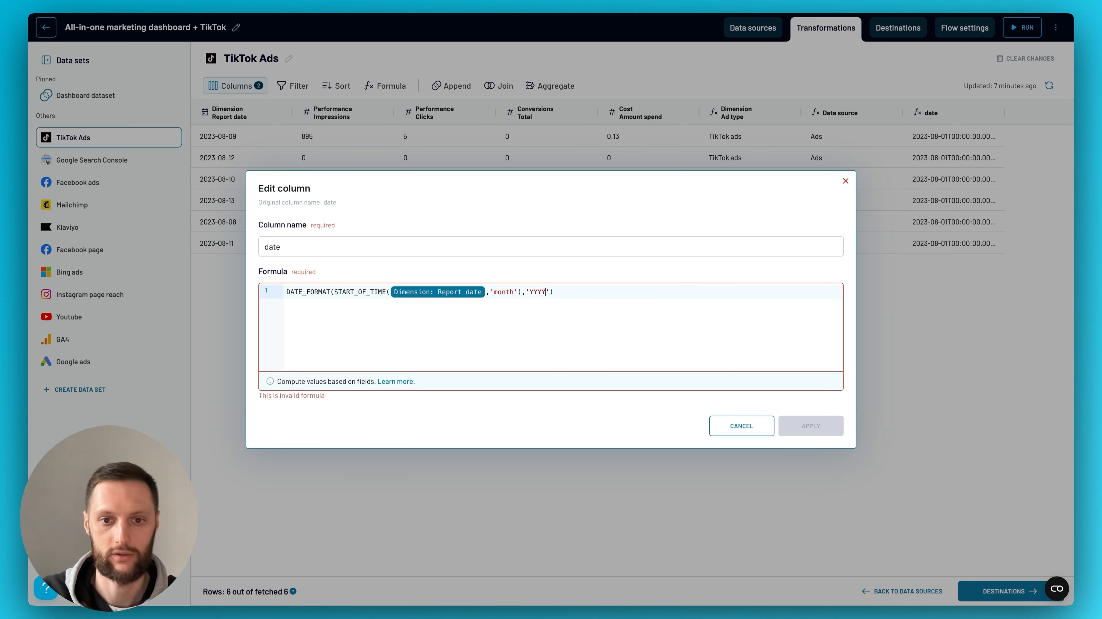
pyautogui.write('YY-DD')
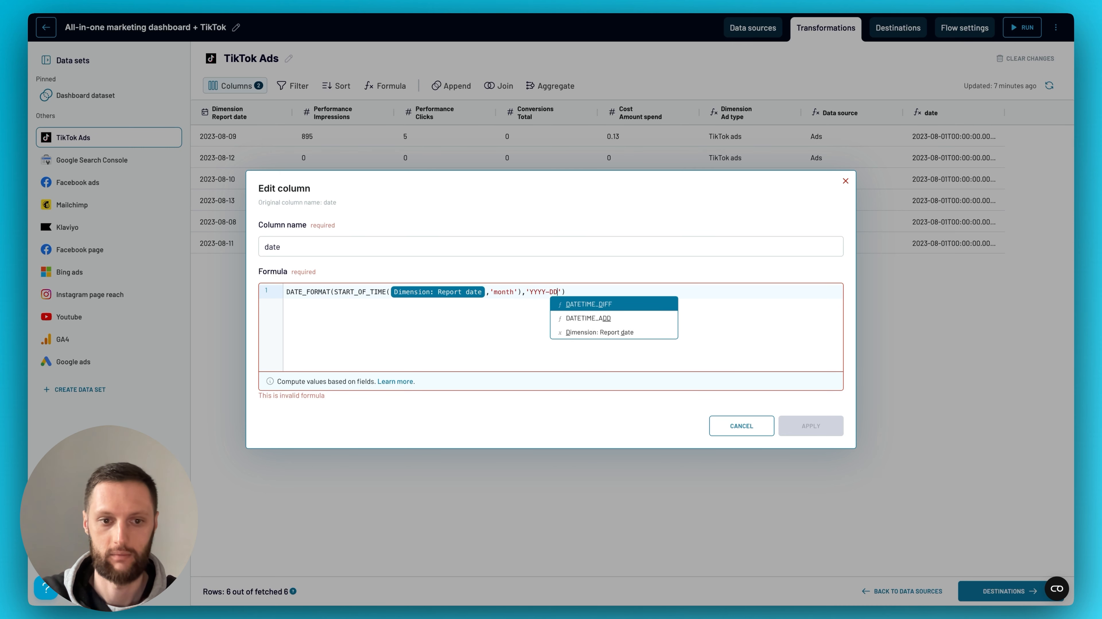
pyautogui.write('-MM')
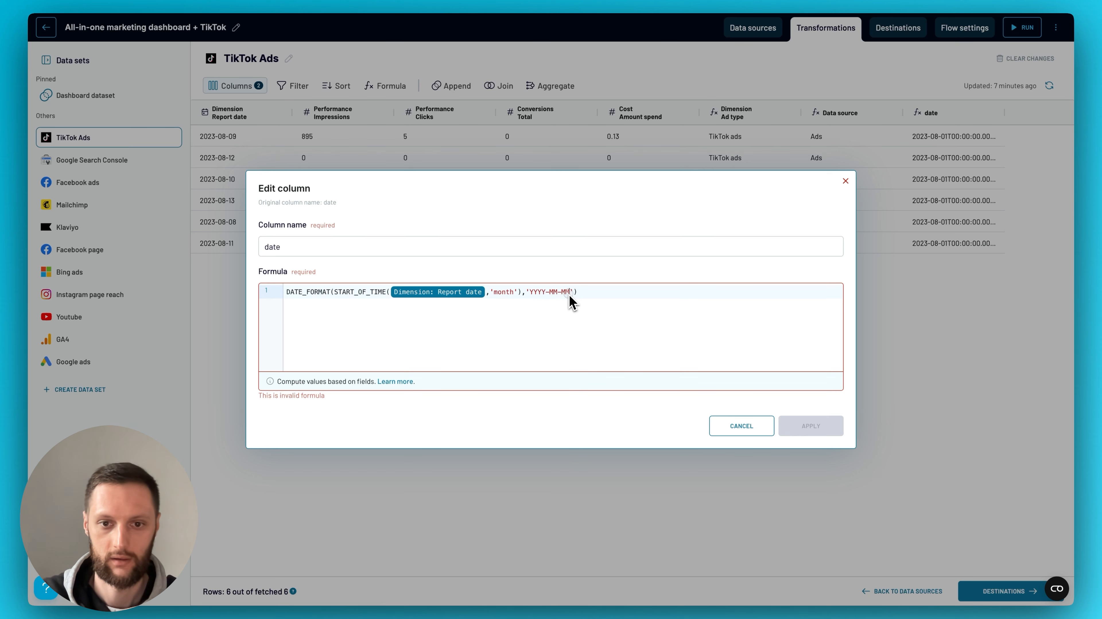
pyautogui.write('DD')
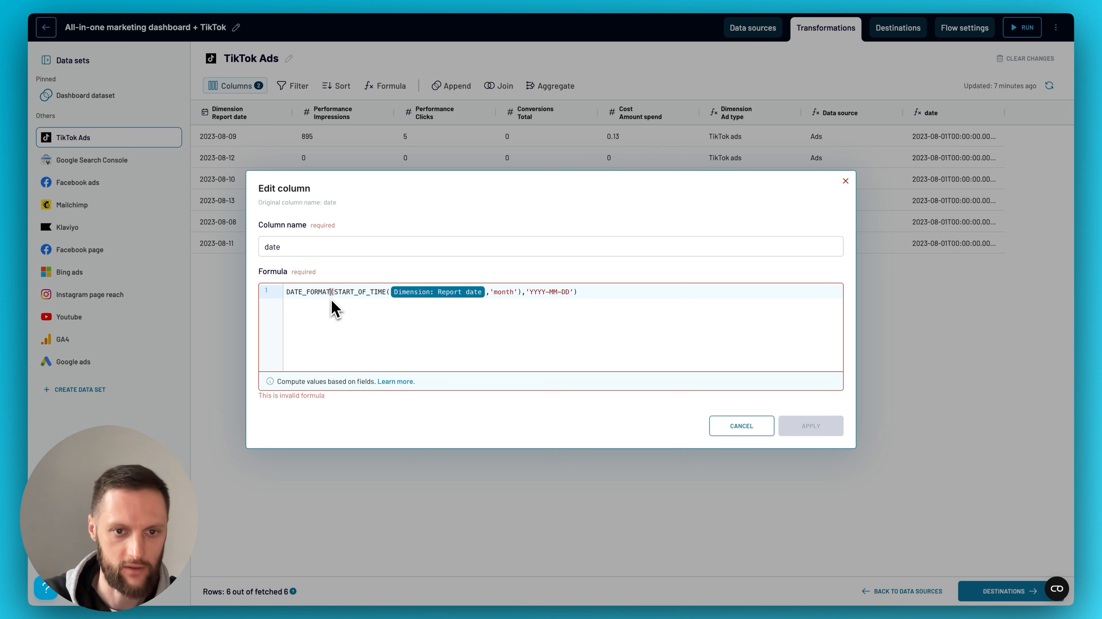
# Replace DATE_FORMAT with DATE_PARSE in the date column's formula and apply the edited column
pyautogui.press('BackSpace')
pyautogui.press('BackSpace')
pyautogui.press('BackSpace')
pyautogui.press('BackSpace')
pyautogui.press('BackSpace')
pyautogui.press('BackSpace')
pyautogui.write('PA')
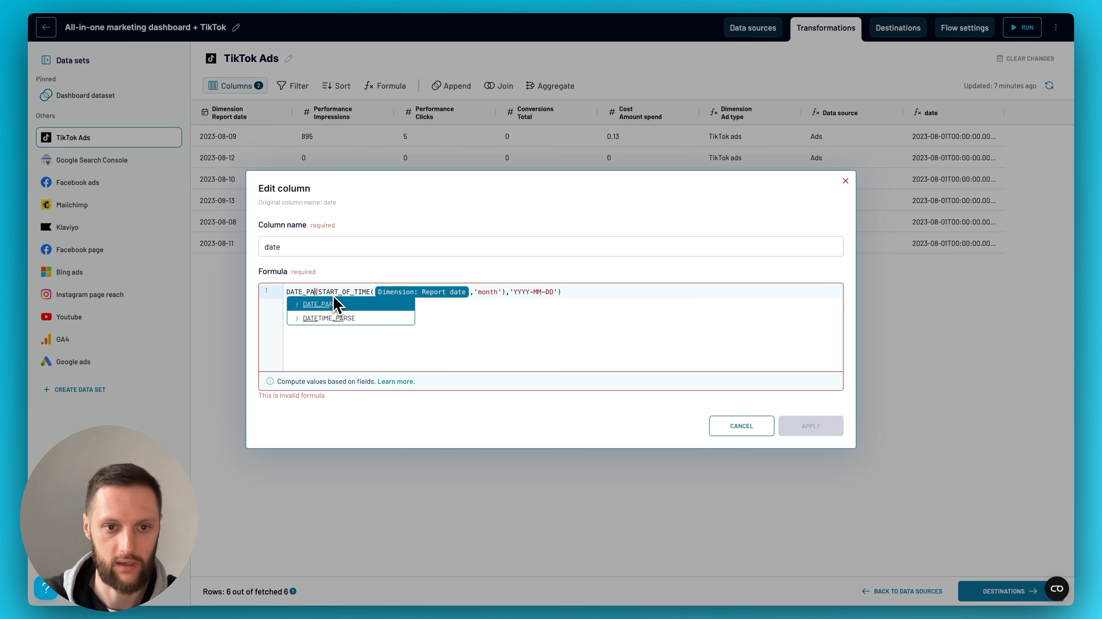
pyautogui.click(358, 304)
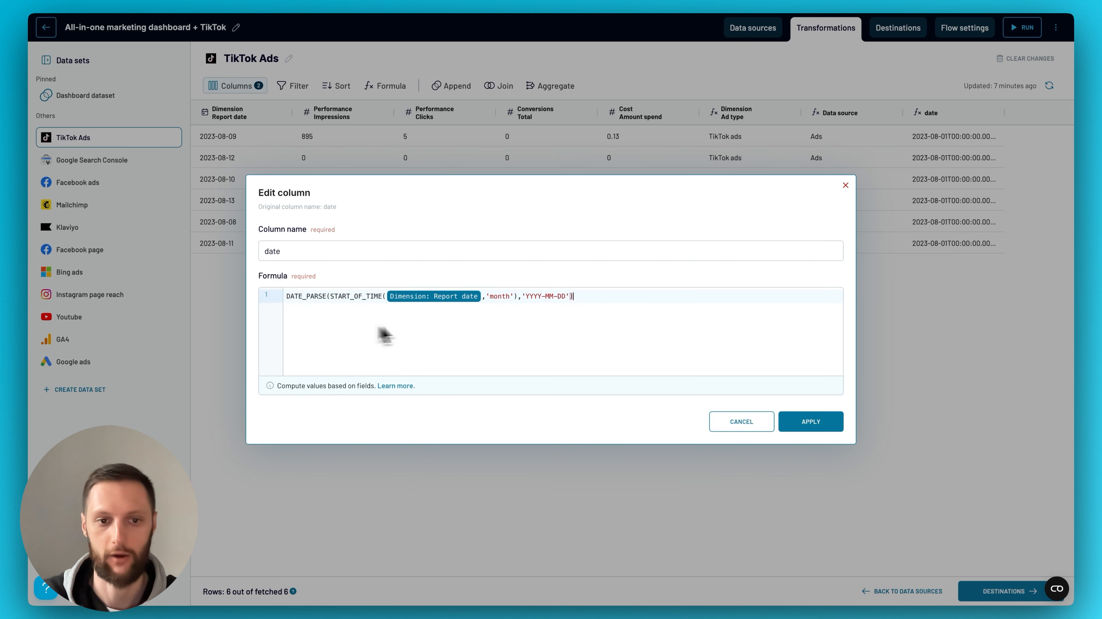
pyautogui.click(817, 431)
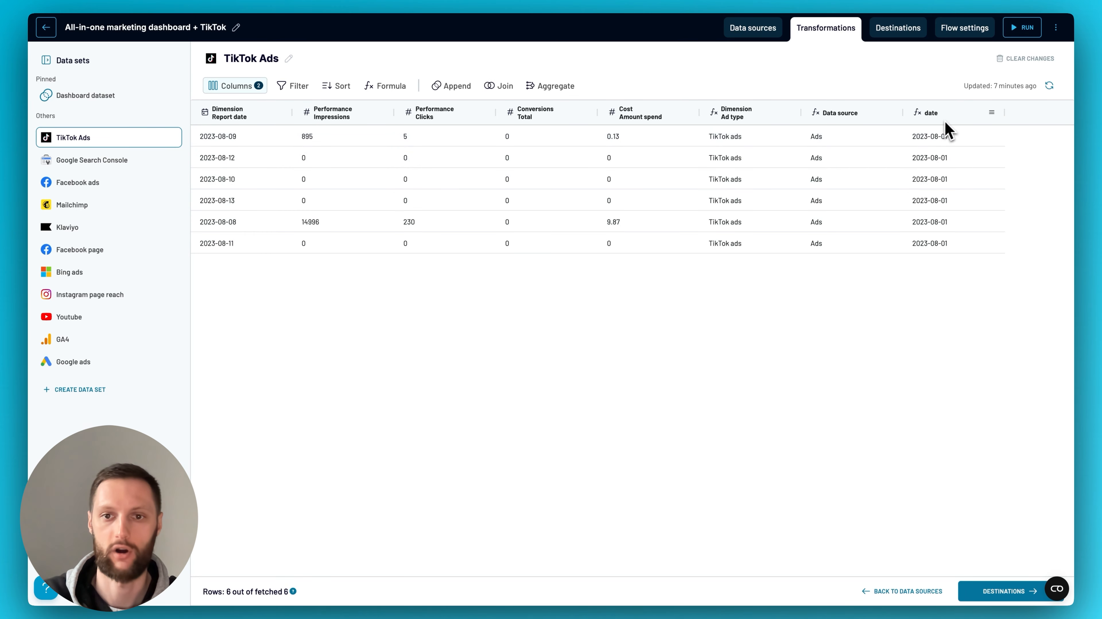
# Move the date column in front of all other TikTok Ads columns and copy the name of the original Report date column
pyautogui.moveTo(927, 113); pyautogui.dragTo(250, 142)
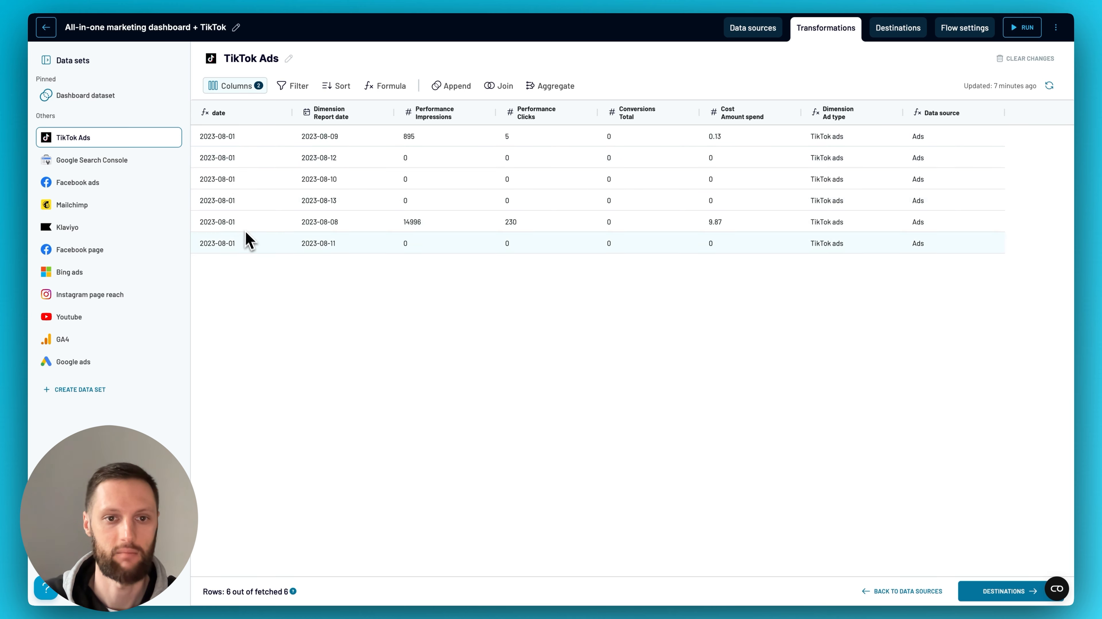
pyautogui.click(381, 112)
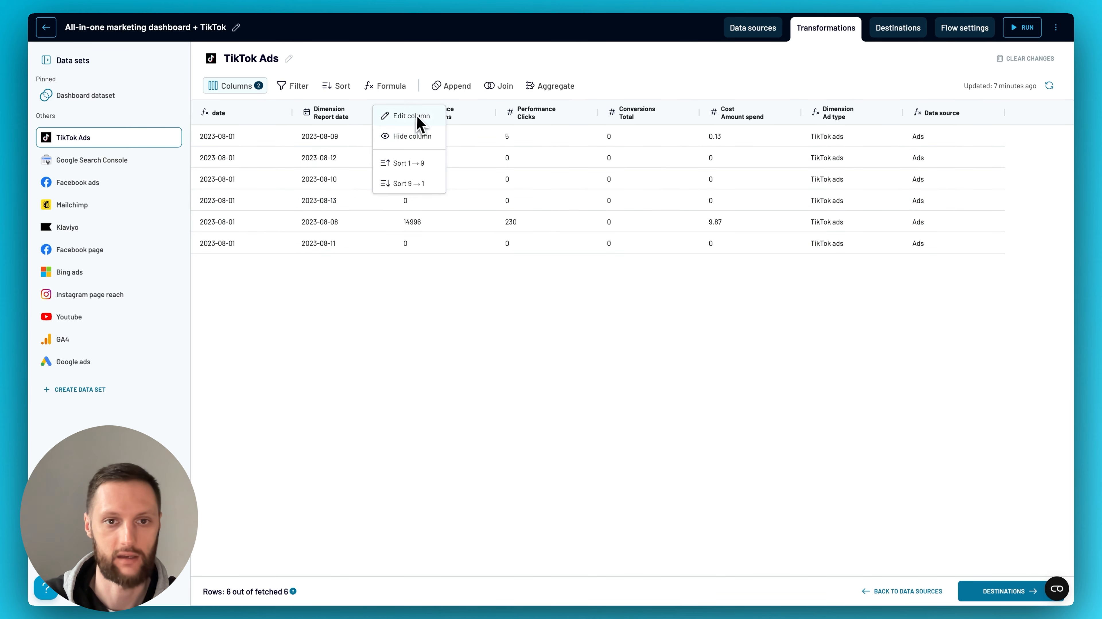
pyautogui.click(419, 115)
pyautogui.tripleClick(500, 277)
pyautogui.hotkey('ctrl', 'c')
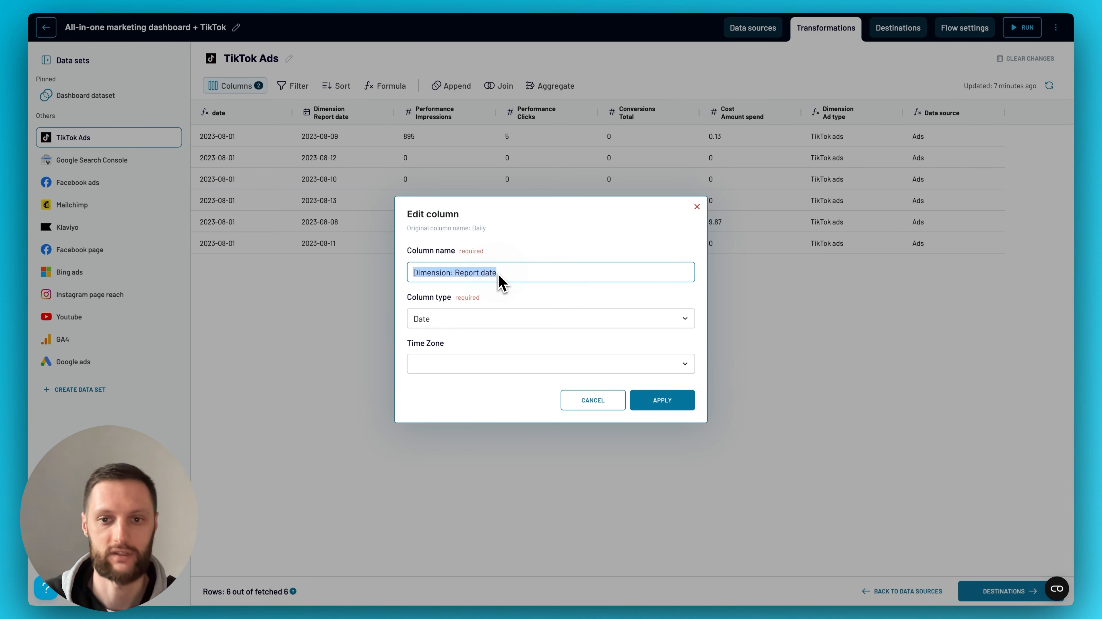
pyautogui.click(696, 208)
# Rename the date formula column as "Dimension: Report date" and hide the original daily Report date column
pyautogui.click(279, 113)
pyautogui.click(302, 114)
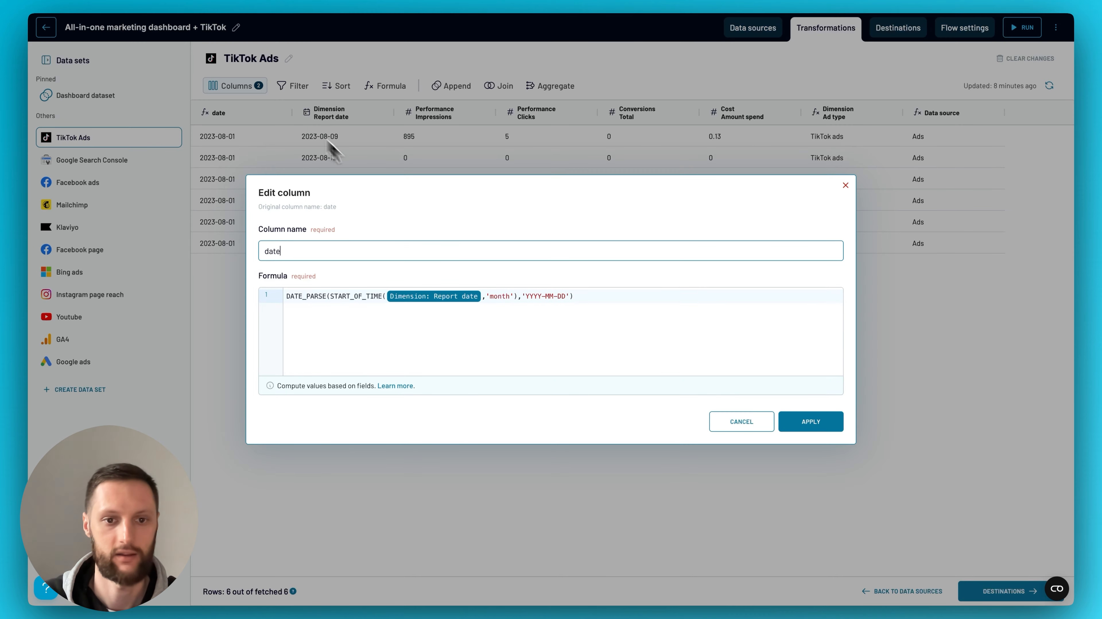
pyautogui.doubleClick(402, 251)
pyautogui.hotkey('ctrl', 'v')
pyautogui.click(810, 422)
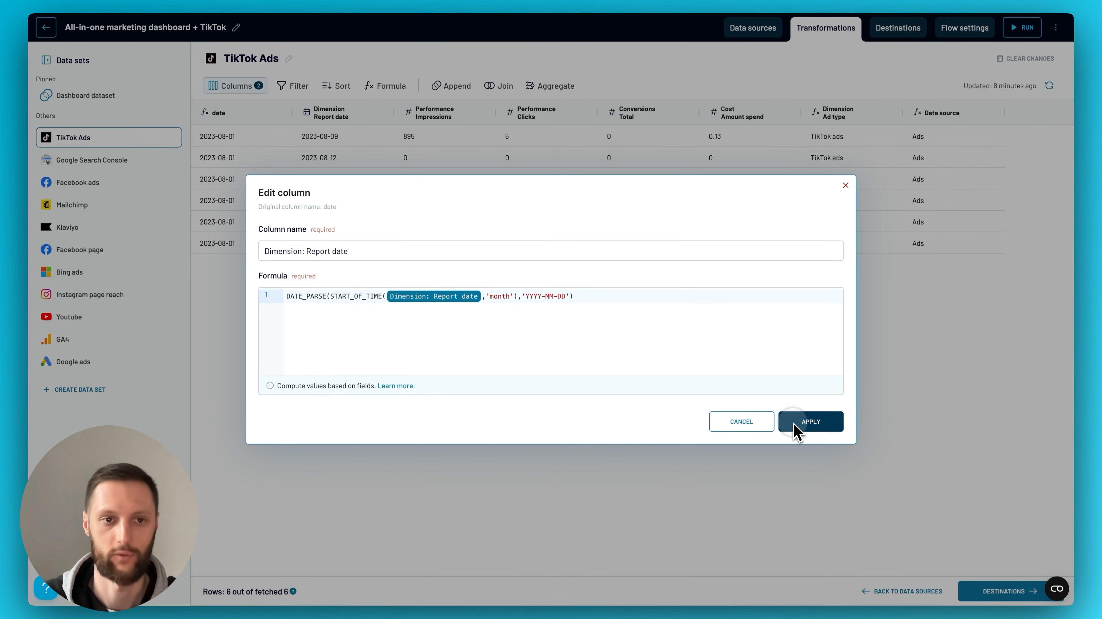
pyautogui.click(381, 113)
pyautogui.click(400, 138)
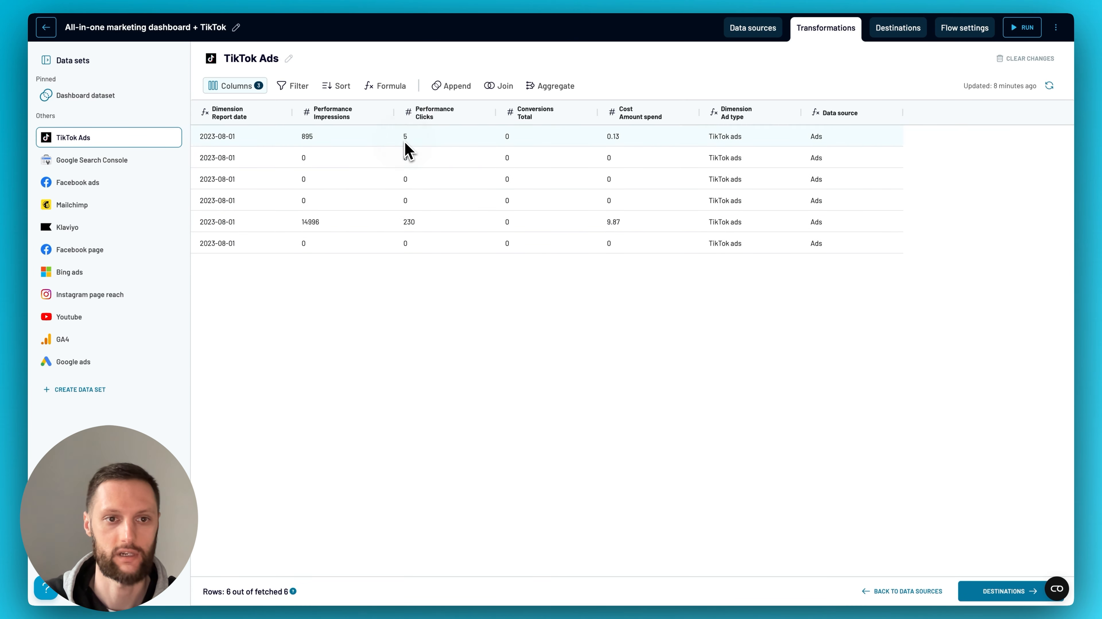
# Compare the Google ads and TikTok Ads columns and append the TikTok Ads data set to the Dashboard dataset
pyautogui.click(91, 361)
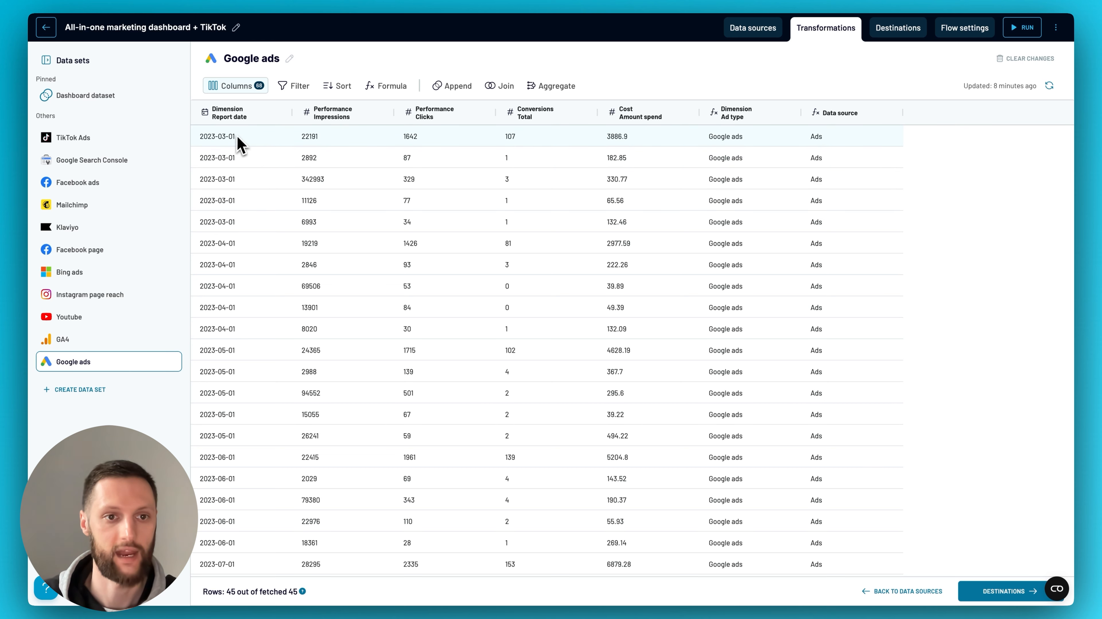
pyautogui.click(130, 143)
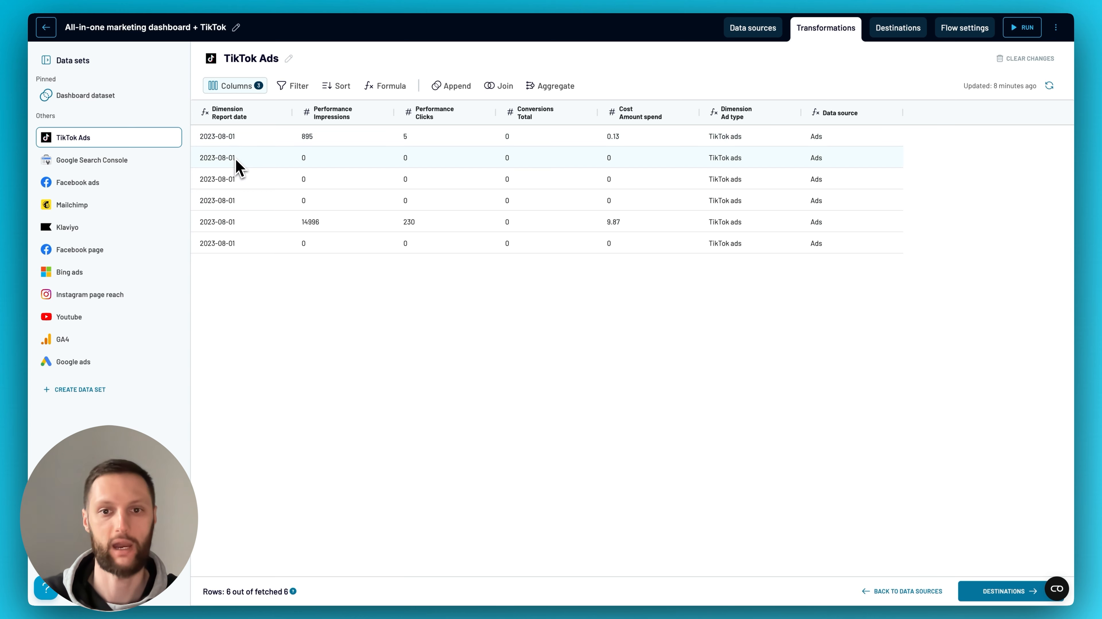
pyautogui.click(104, 100)
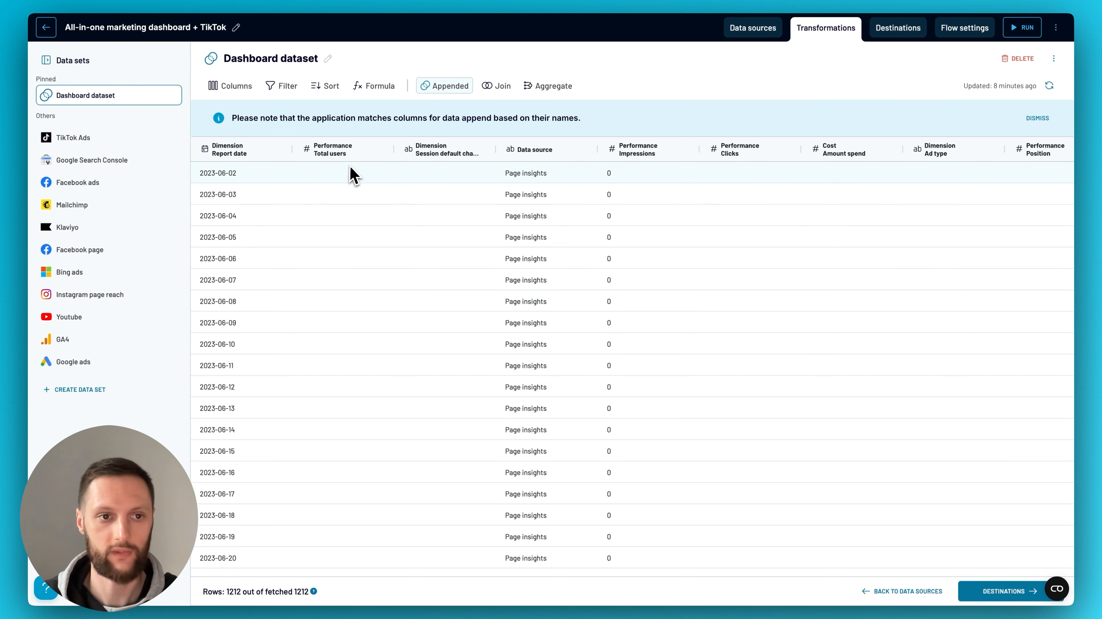
pyautogui.click(449, 87)
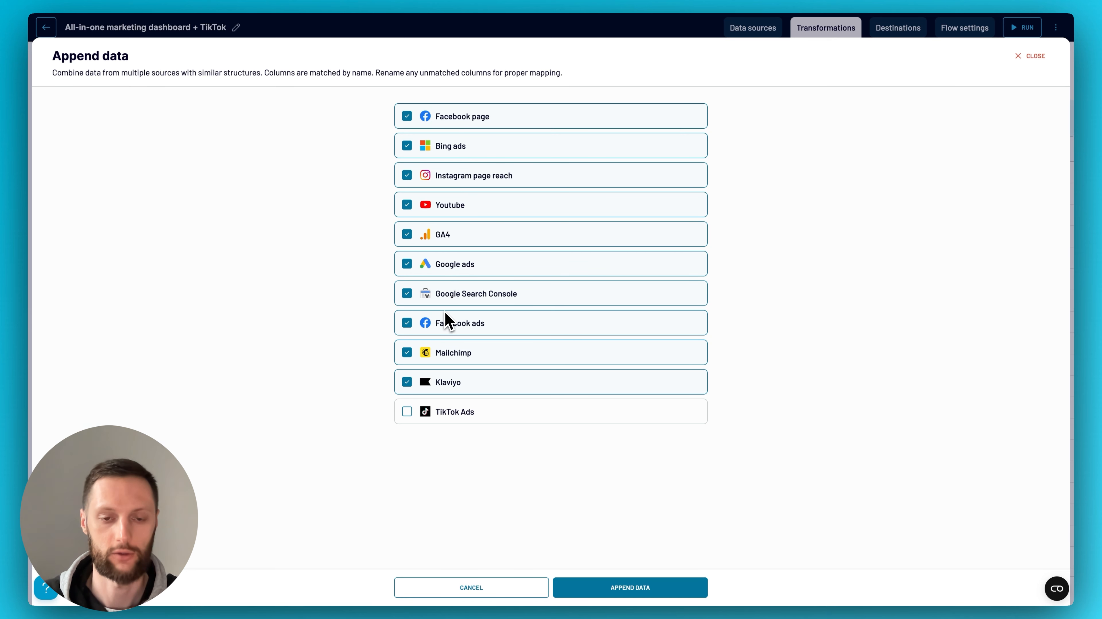
pyautogui.click(407, 411)
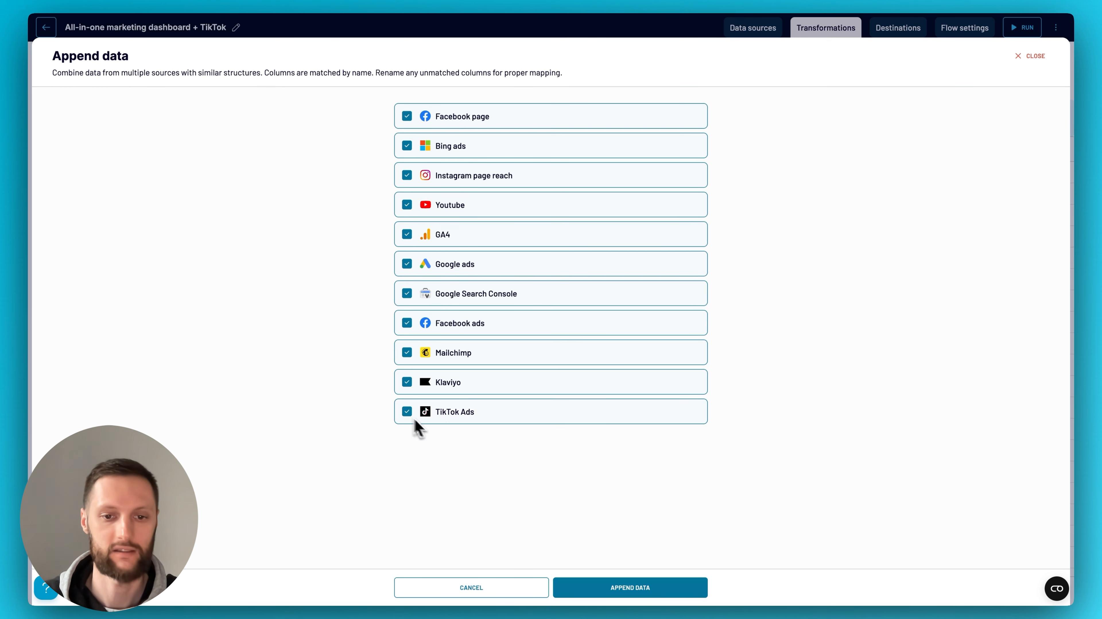
pyautogui.click(630, 587)
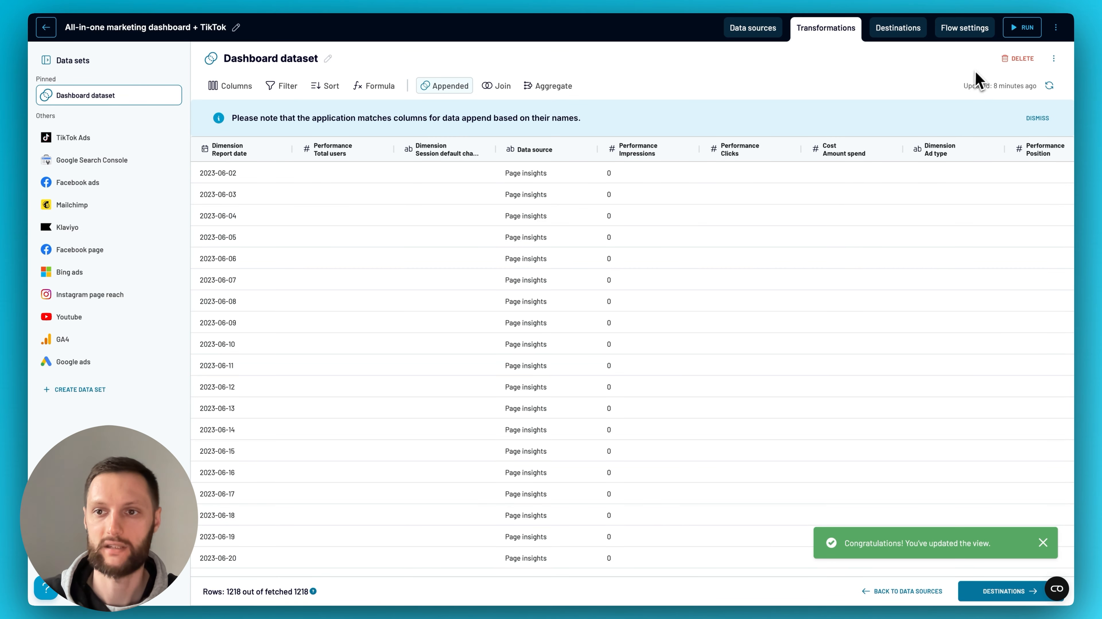
# Run the flow and refresh the data in the Looker Studio All-in-one marketing dashboard report
pyautogui.click(1022, 29)
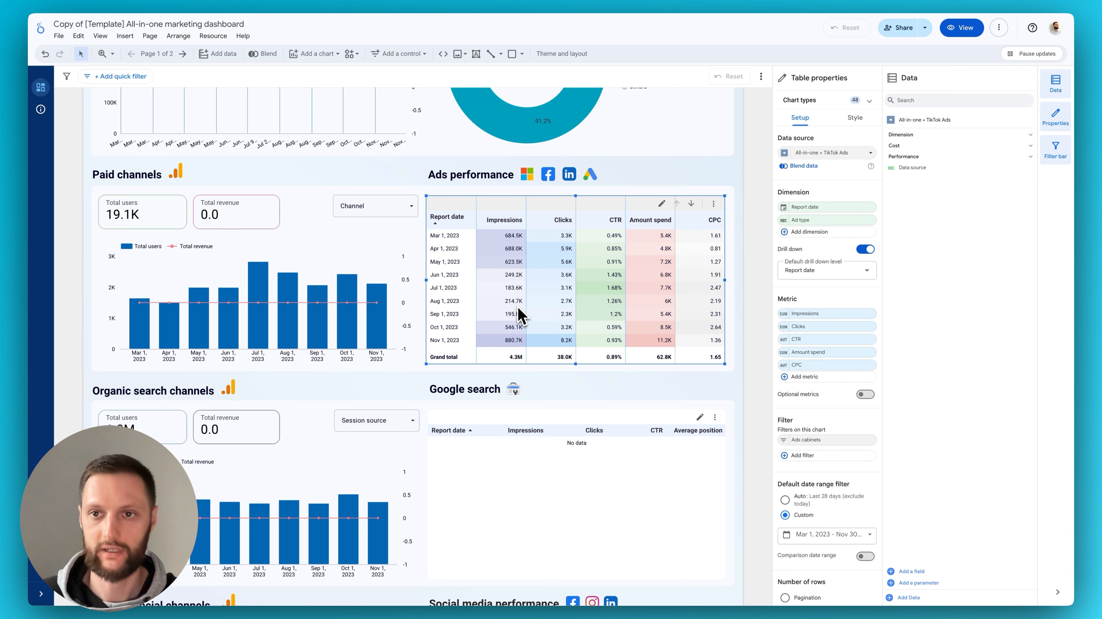
pyautogui.click(999, 27)
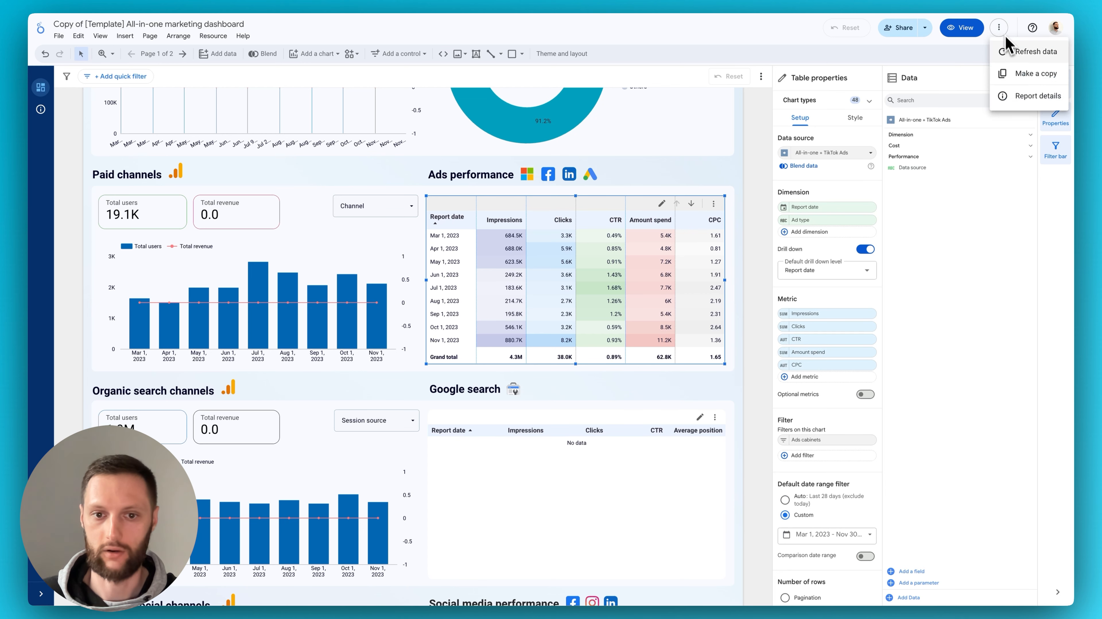
pyautogui.click(1011, 54)
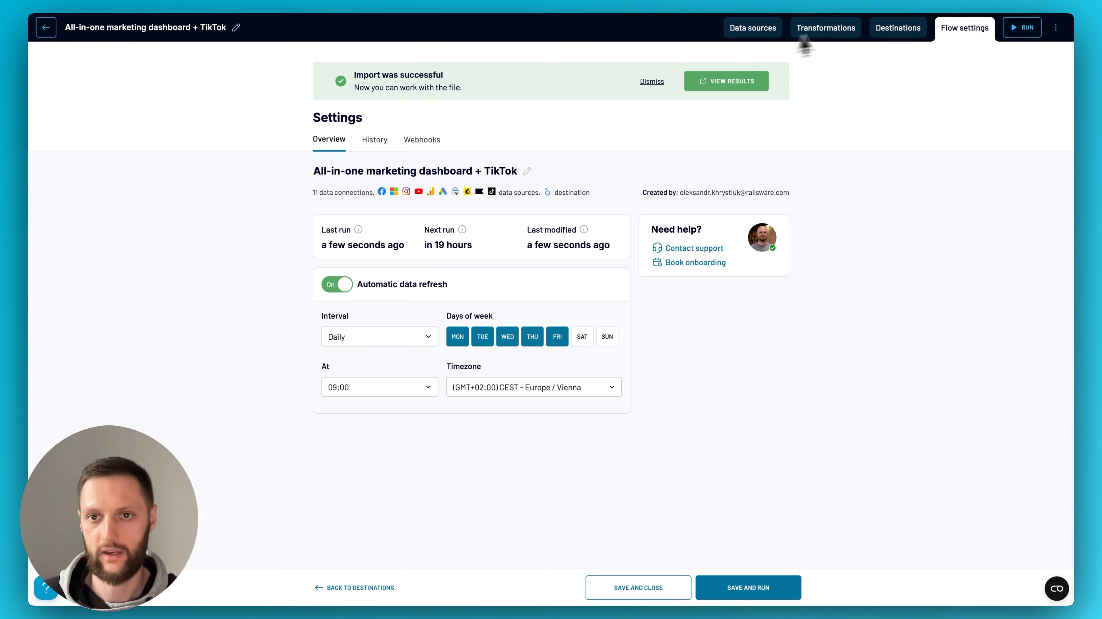
# Back in Coupler.io, review the Facebook ads and TikTok Ads data sets among the flow's transformations
pyautogui.click(838, 36)
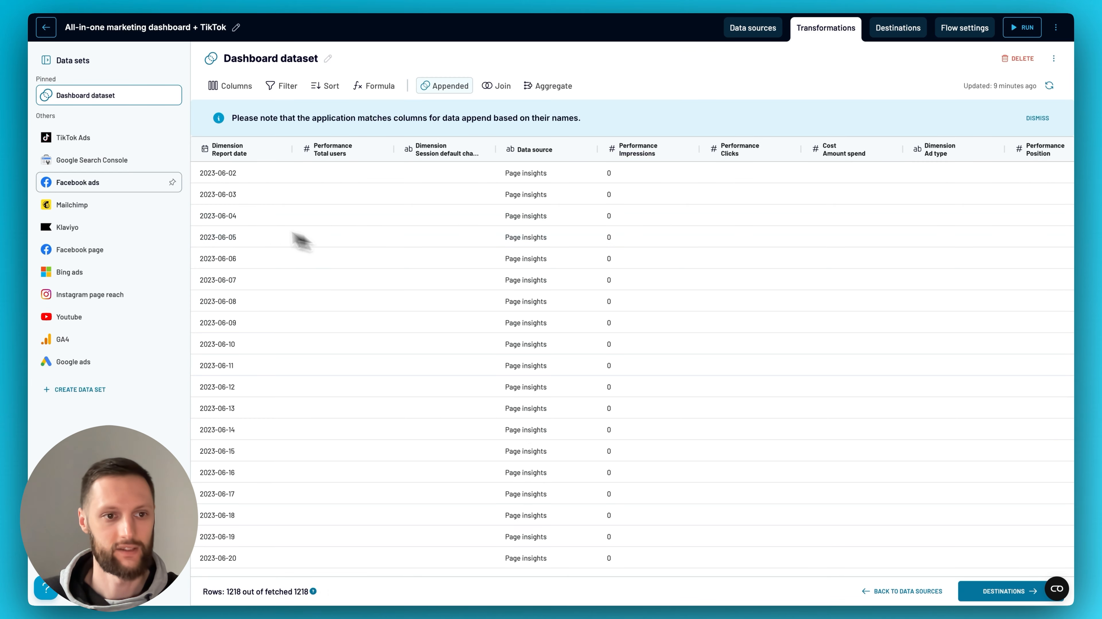
pyautogui.click(131, 185)
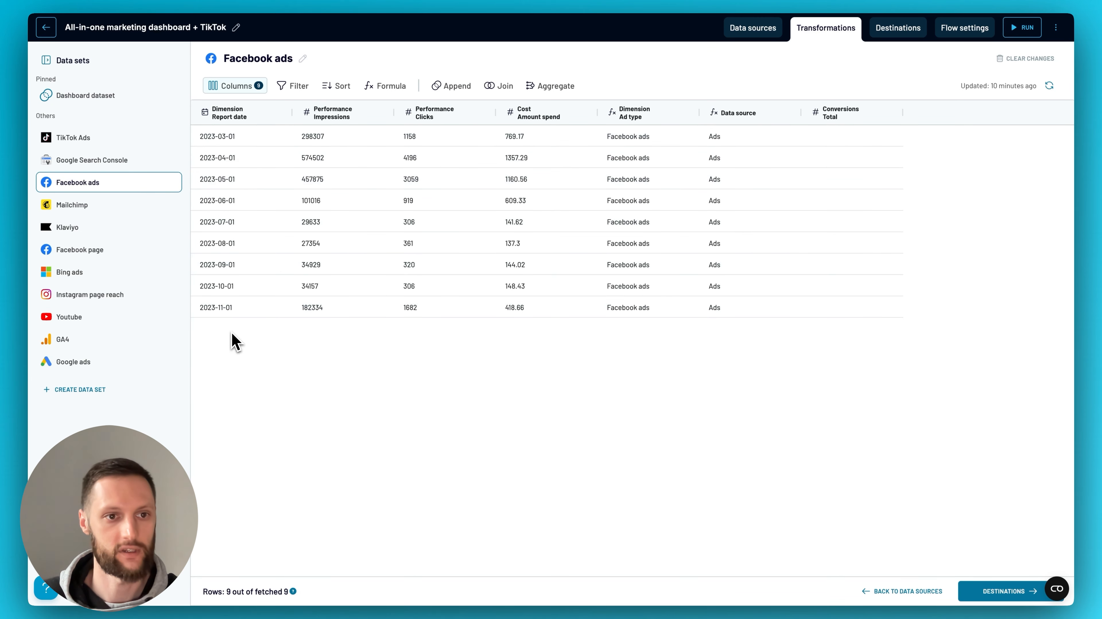
pyautogui.click(117, 141)
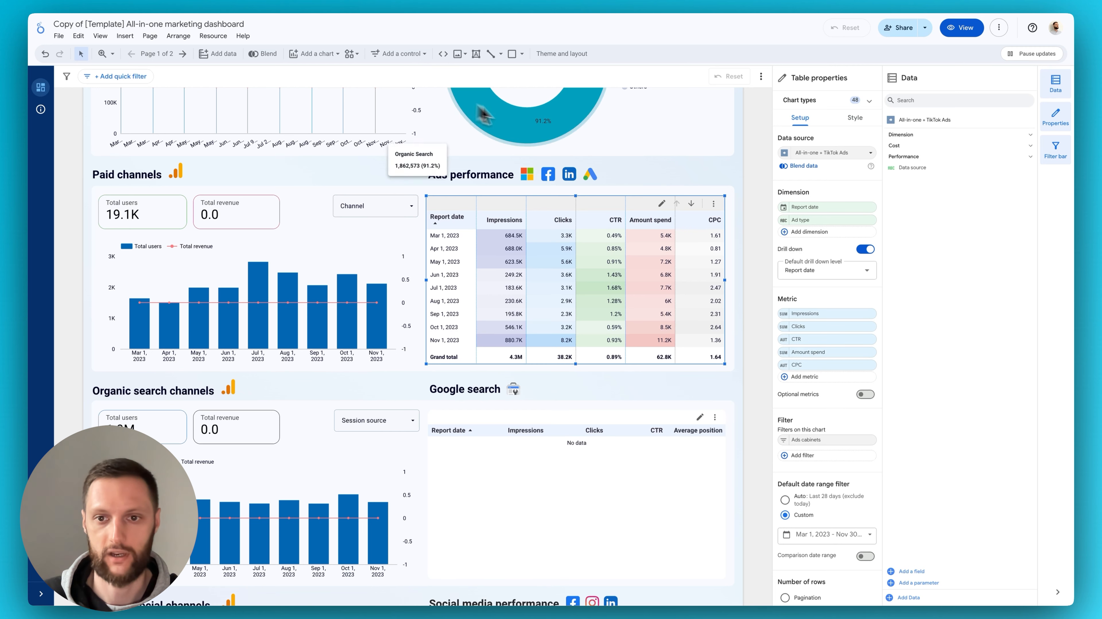
# In Looker Studio, check the Performance fields, refresh the fields of the All-in-one + TikTok Ads data source and apply the new Total field
pyautogui.click(753, 174)
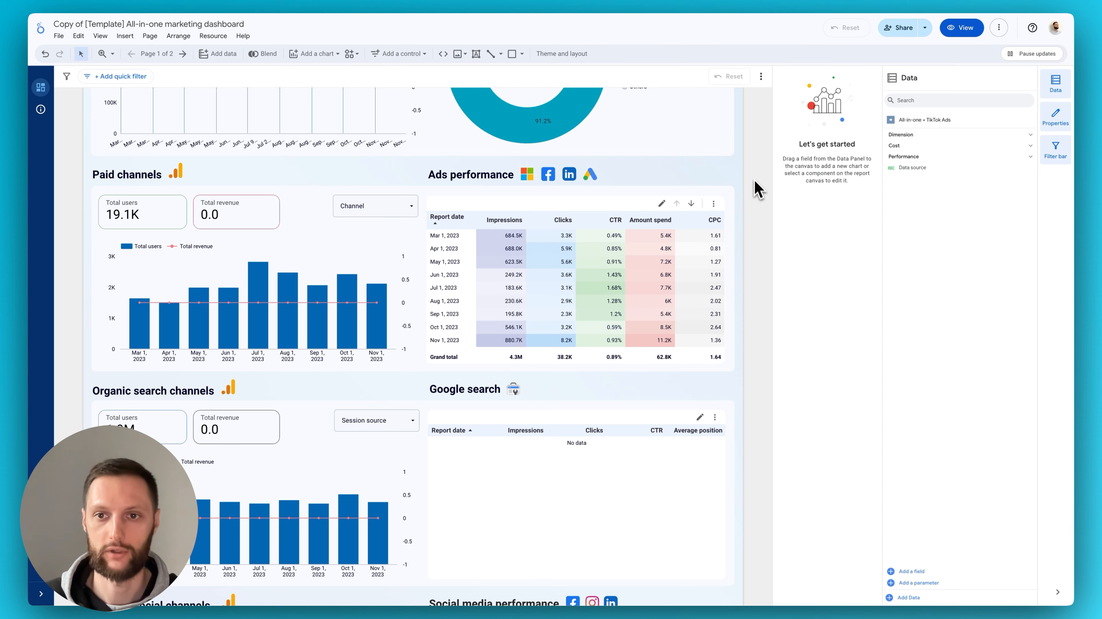
pyautogui.scroll(3, 756, 189)
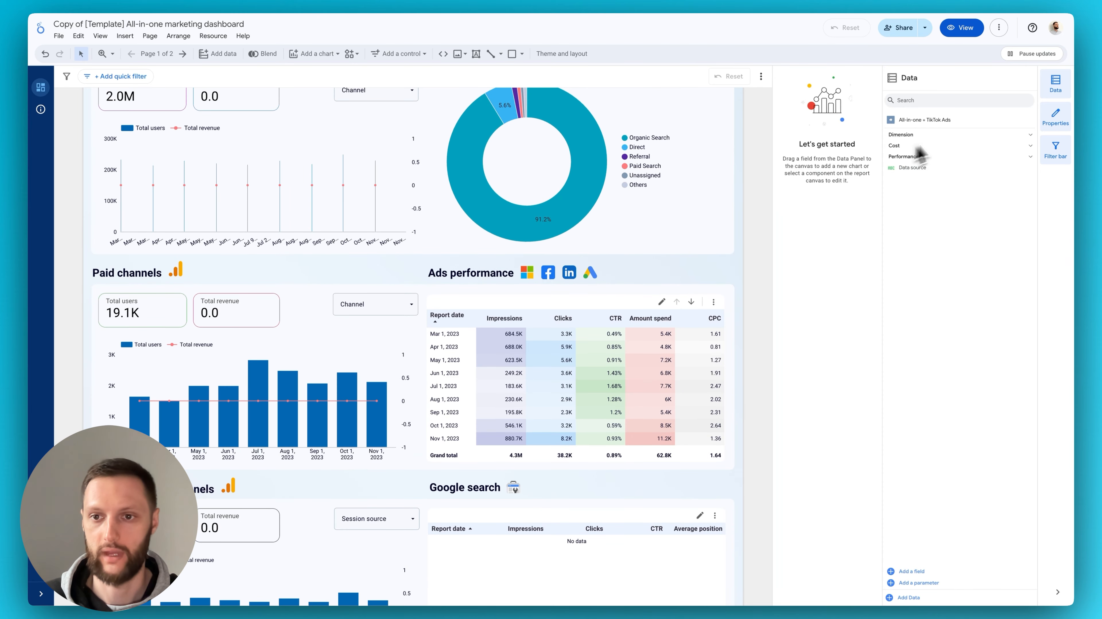
pyautogui.click(901, 159)
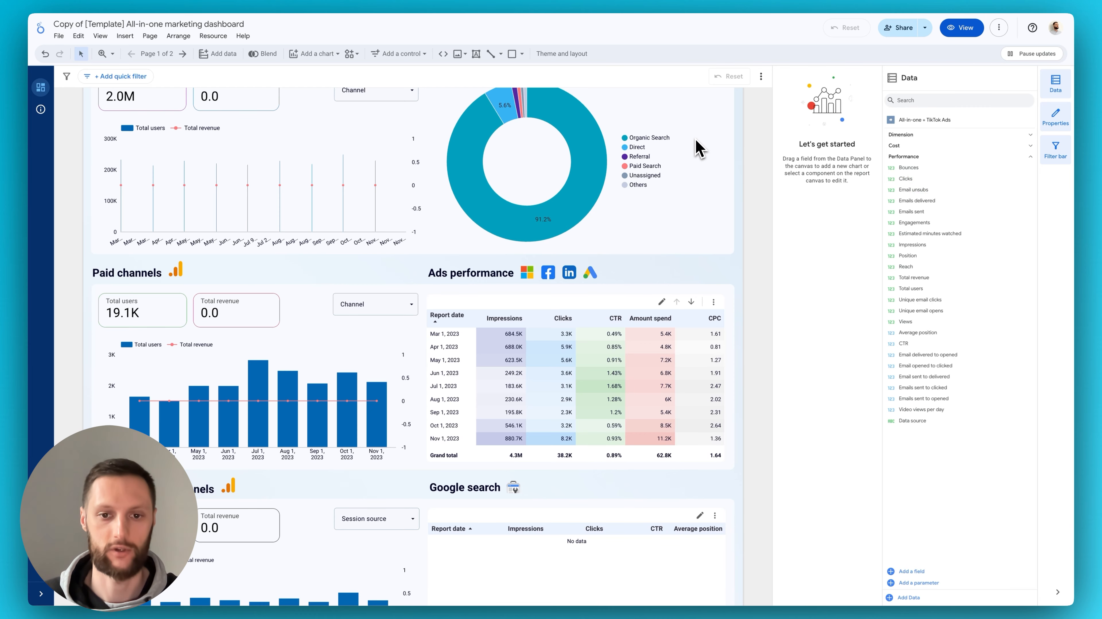
pyautogui.scroll(3, 694, 217)
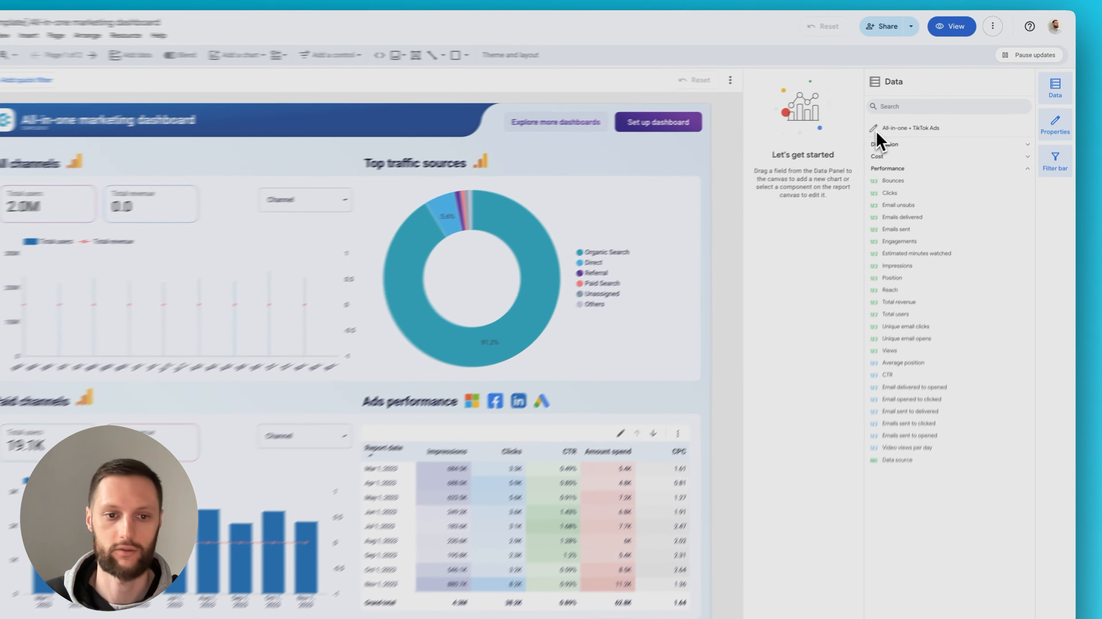
pyautogui.click(730, 201)
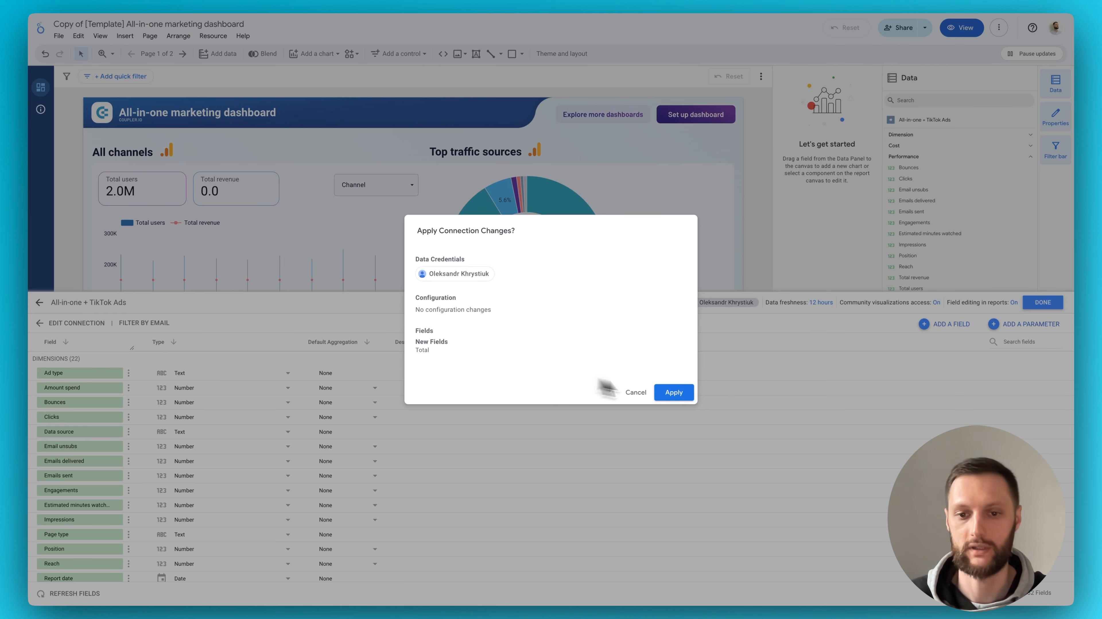
pyautogui.click(688, 400)
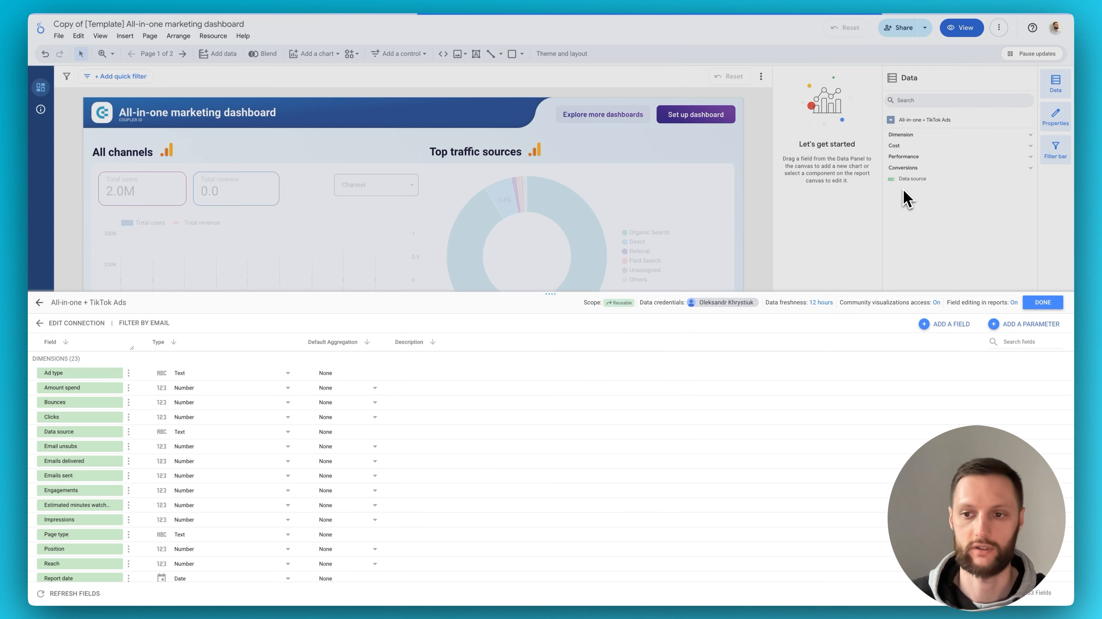
pyautogui.click(1045, 302)
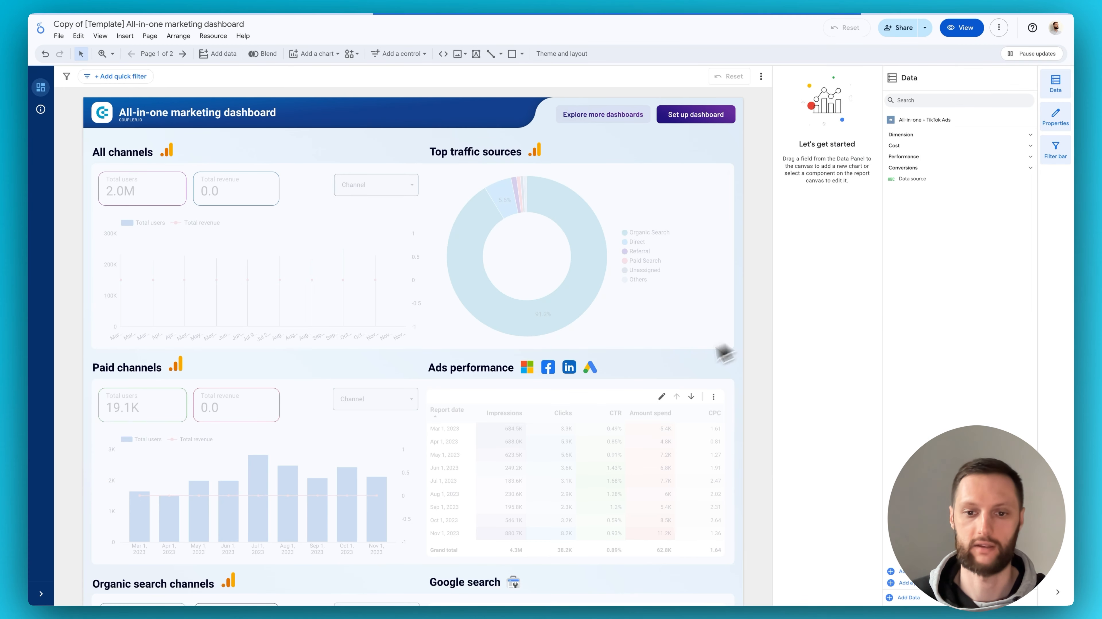
# Add the Total field from the Conversions group as a metric after CPC in the Ads performance table
pyautogui.scroll(-3, 657, 380)
pyautogui.click(606, 383)
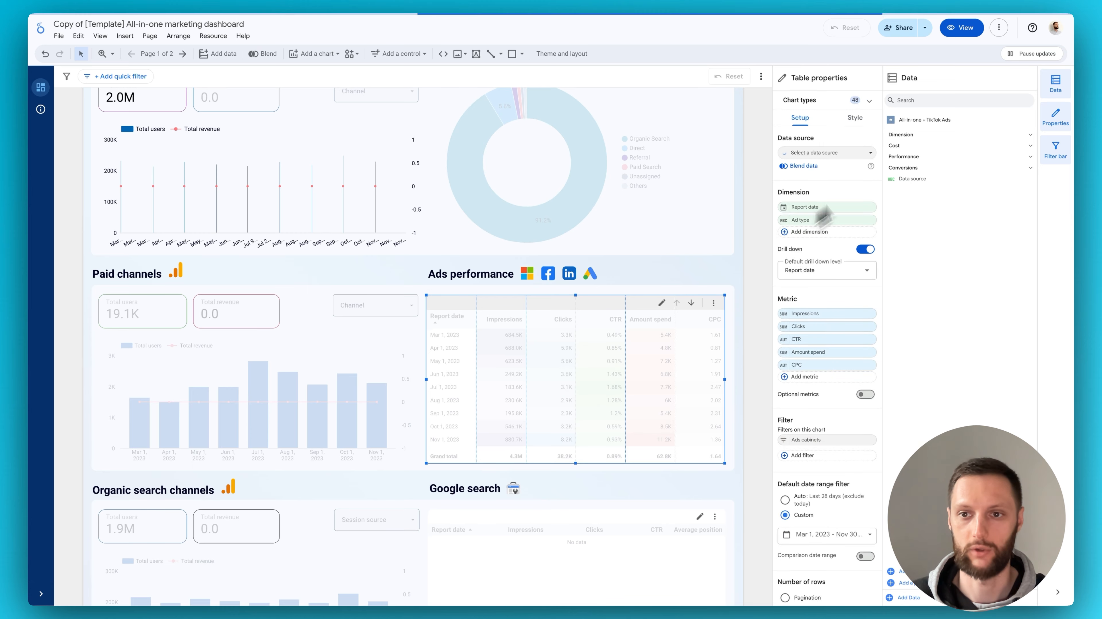
pyautogui.click(917, 169)
pyautogui.moveTo(904, 178); pyautogui.dragTo(819, 381)
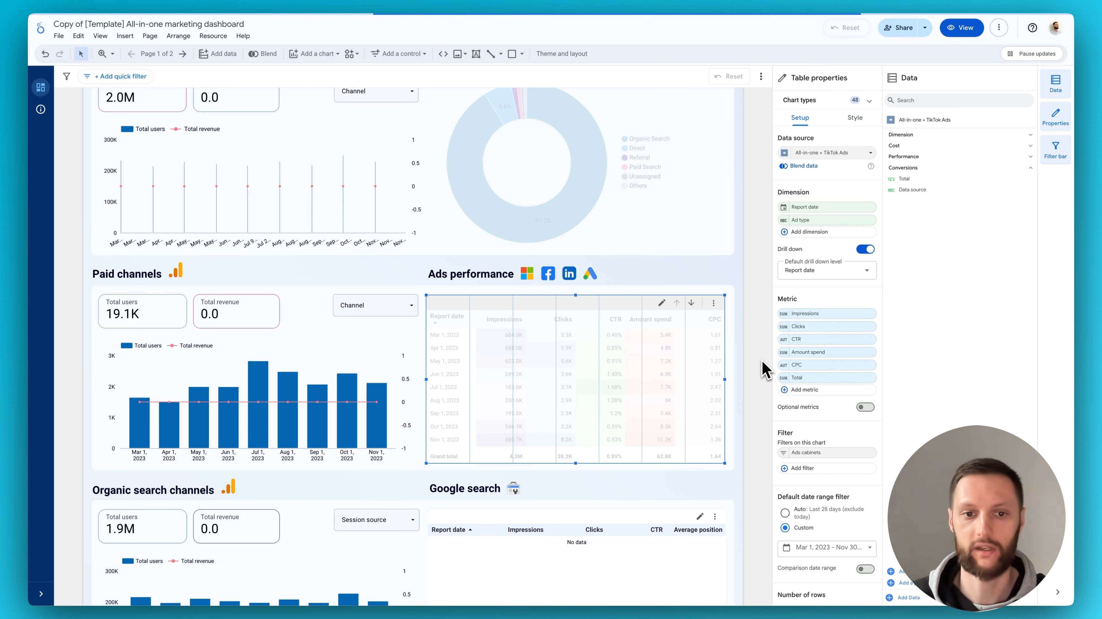